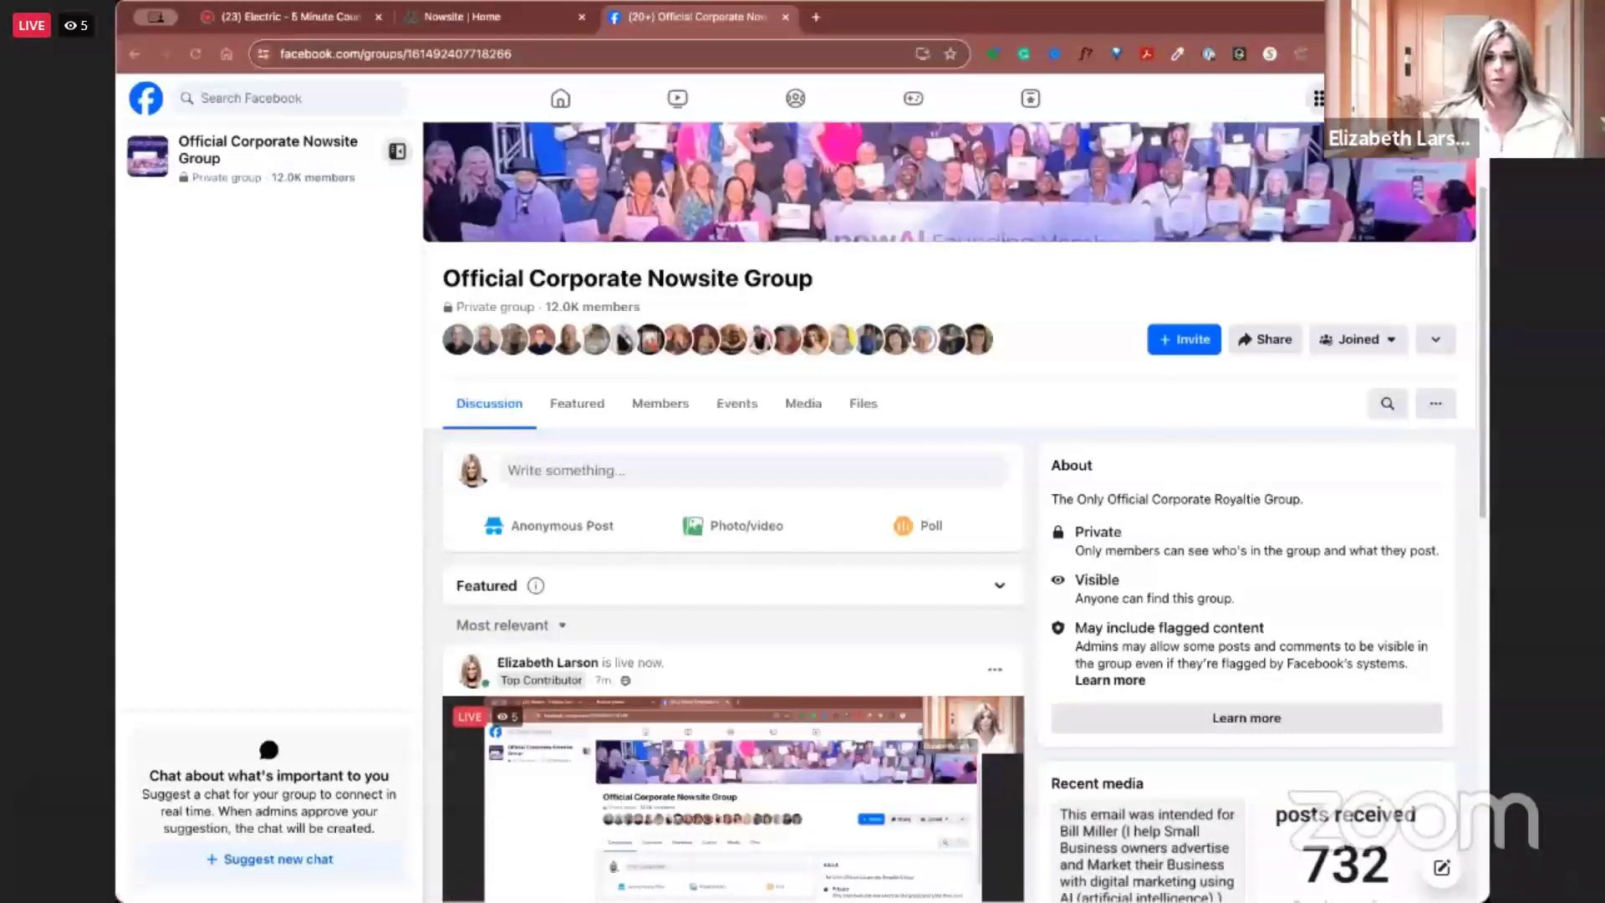
Switch to Nowsite, open the new social post offer, reload the post creator and generate a surprise post
click(484, 20)
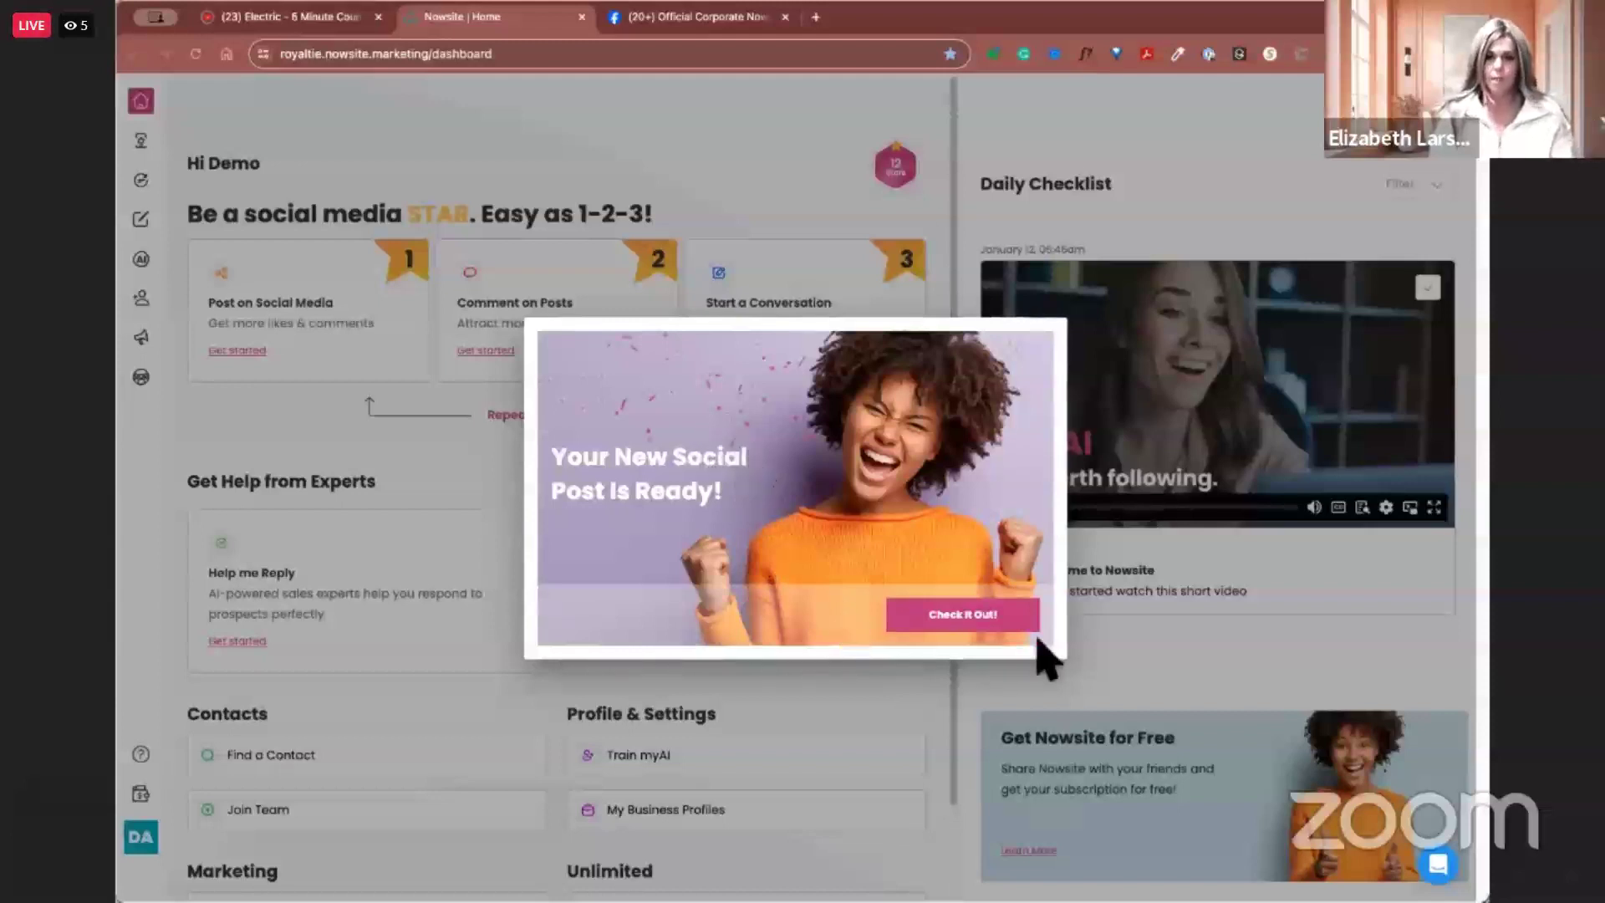
click(974, 627)
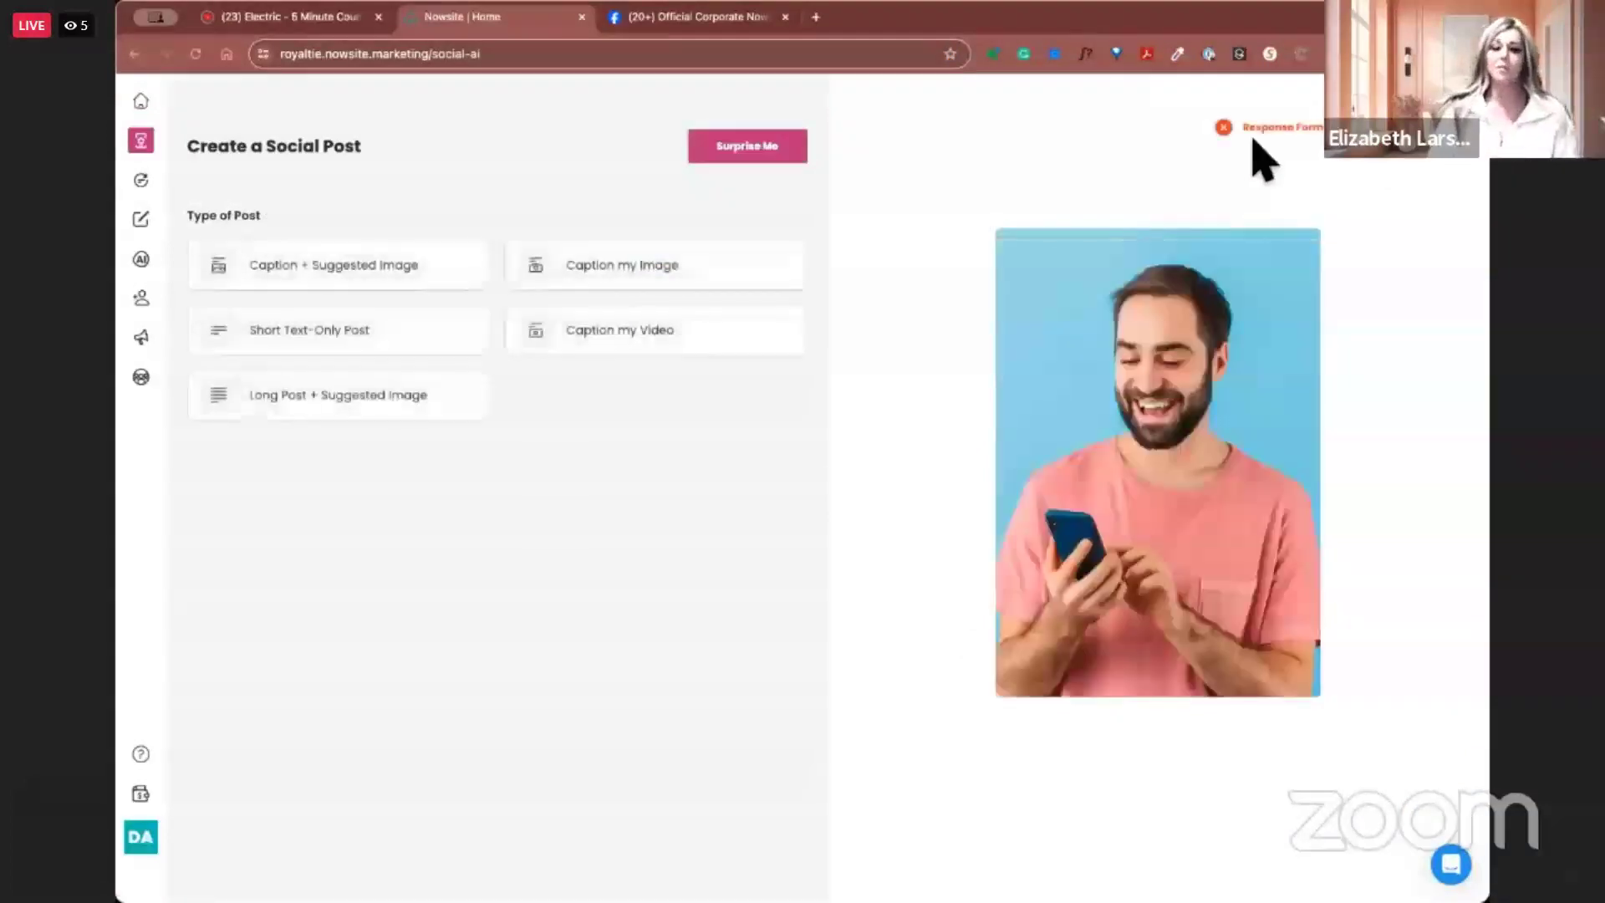
click(196, 54)
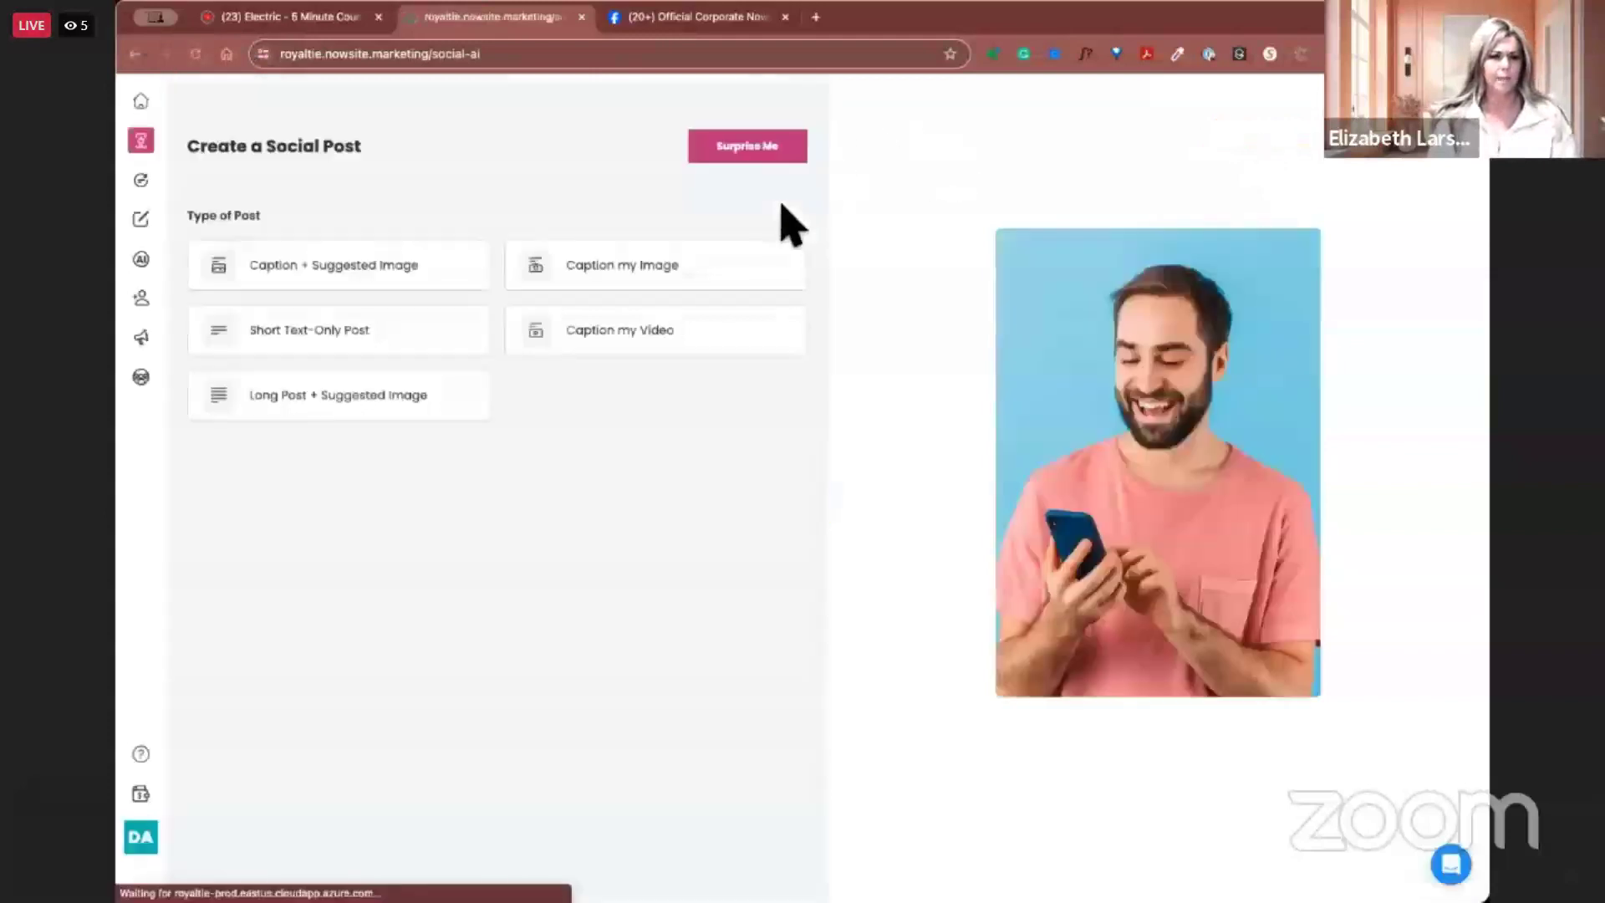
click(748, 156)
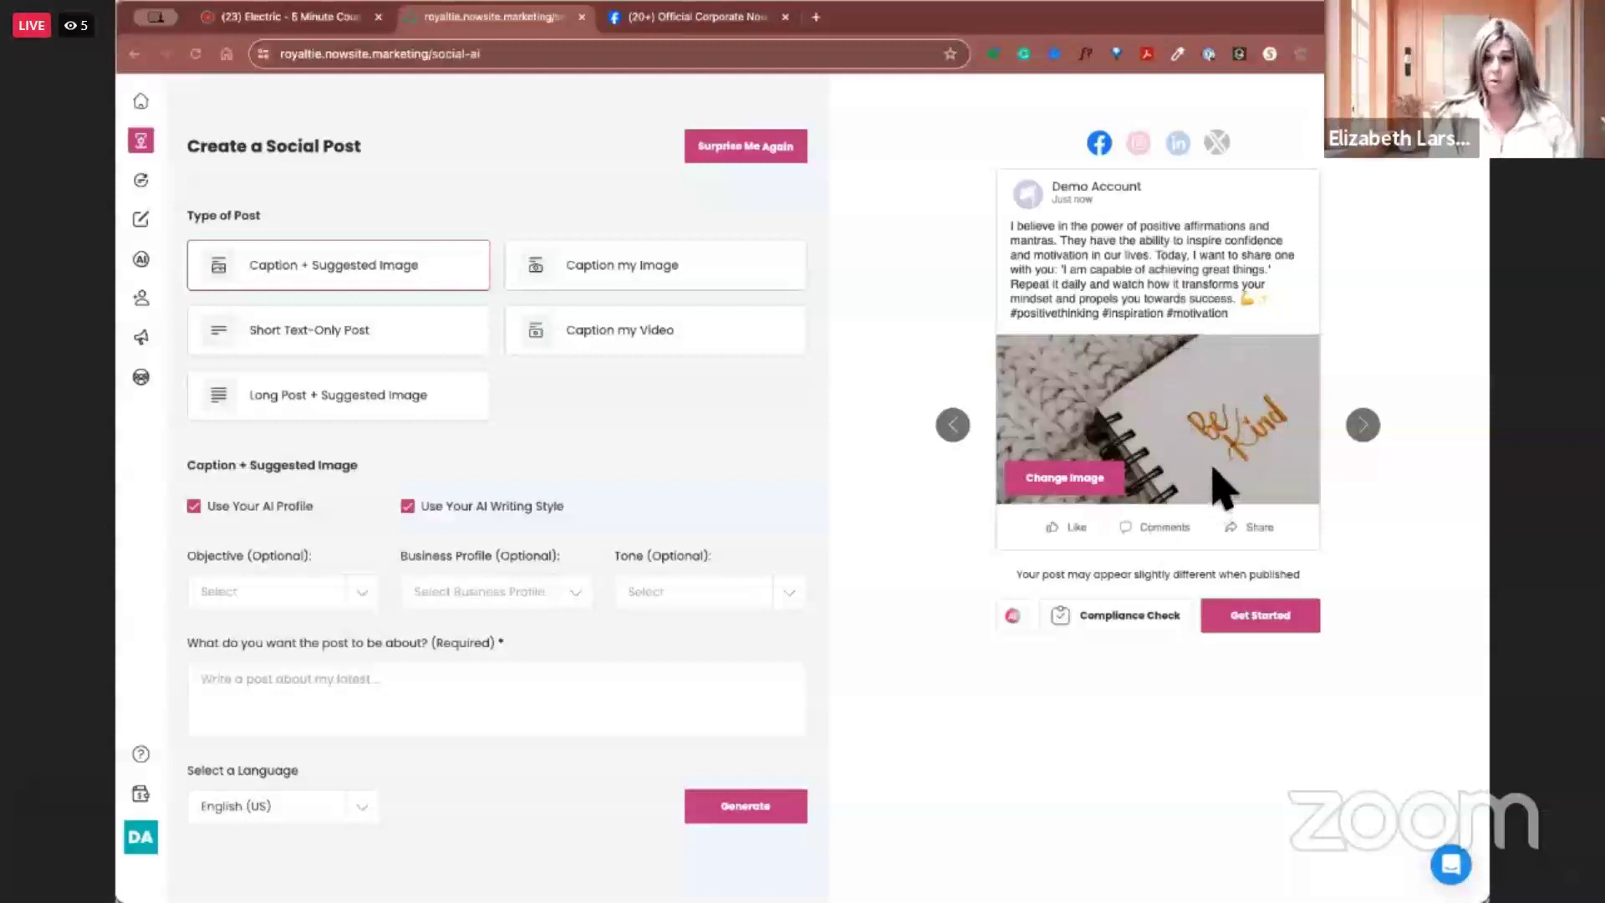
Preview the generated post's Instagram, LinkedIn and X versions
click(1138, 144)
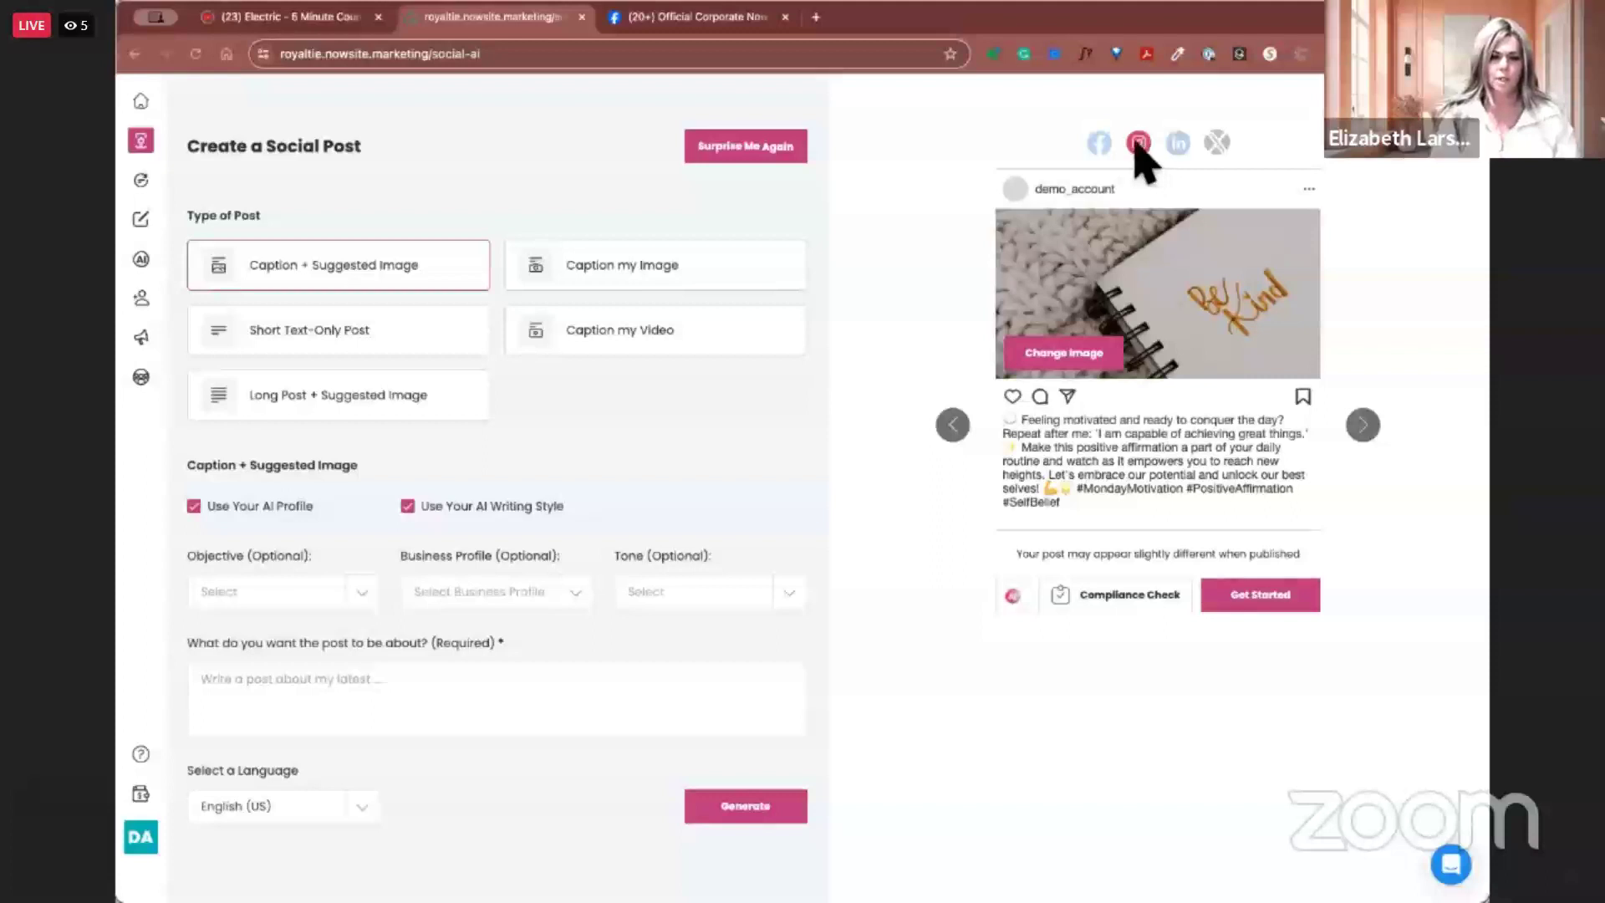
click(1178, 143)
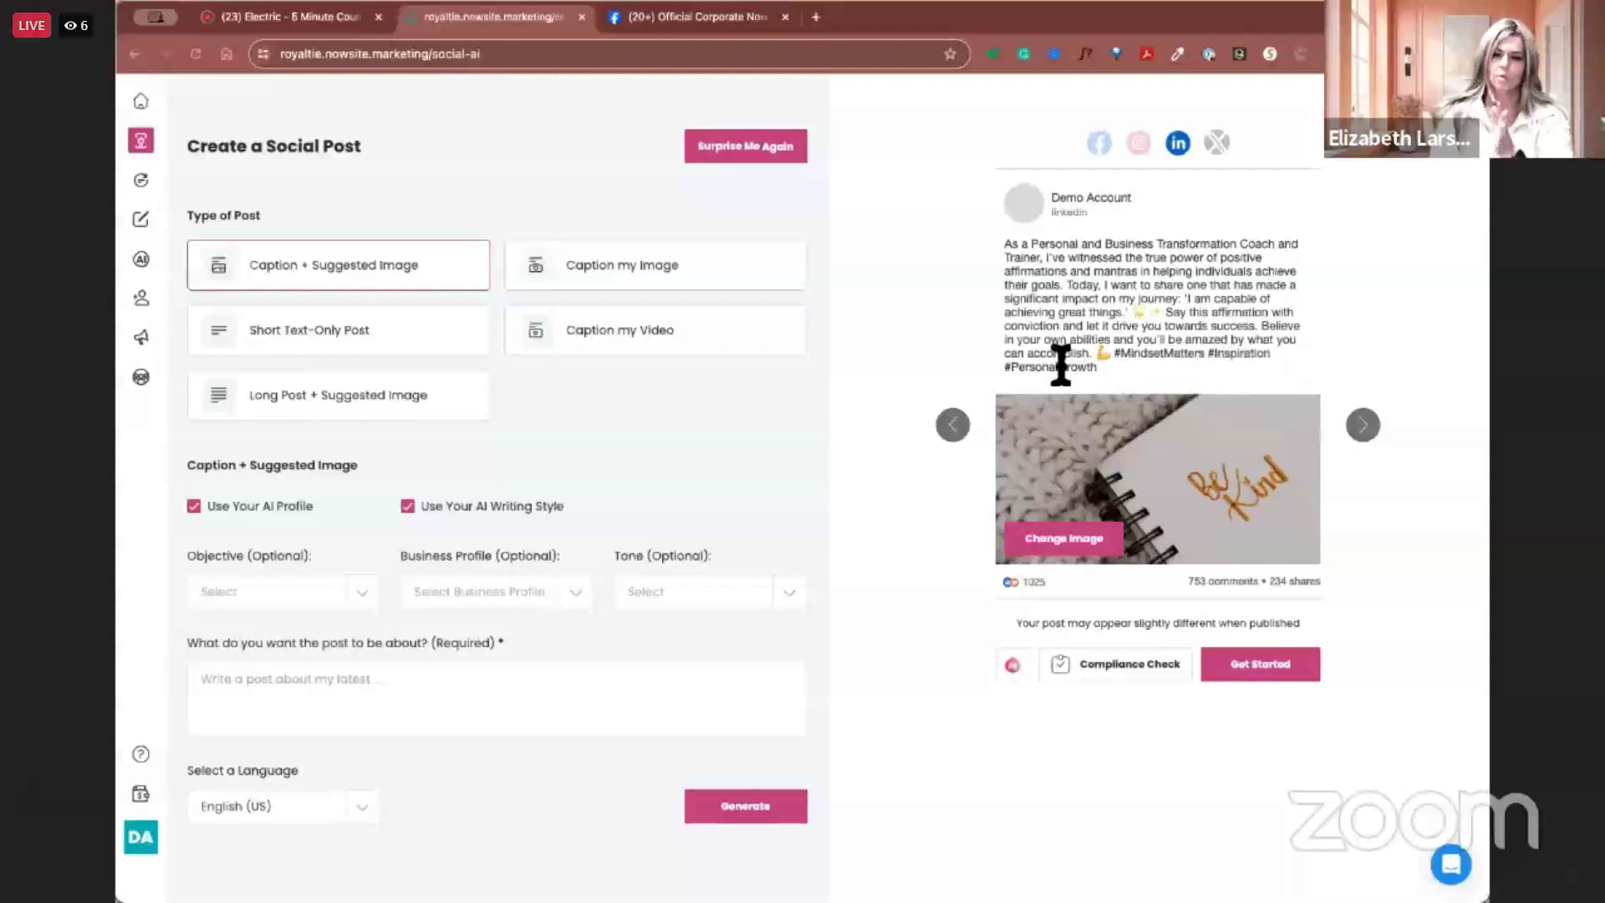
click(1222, 157)
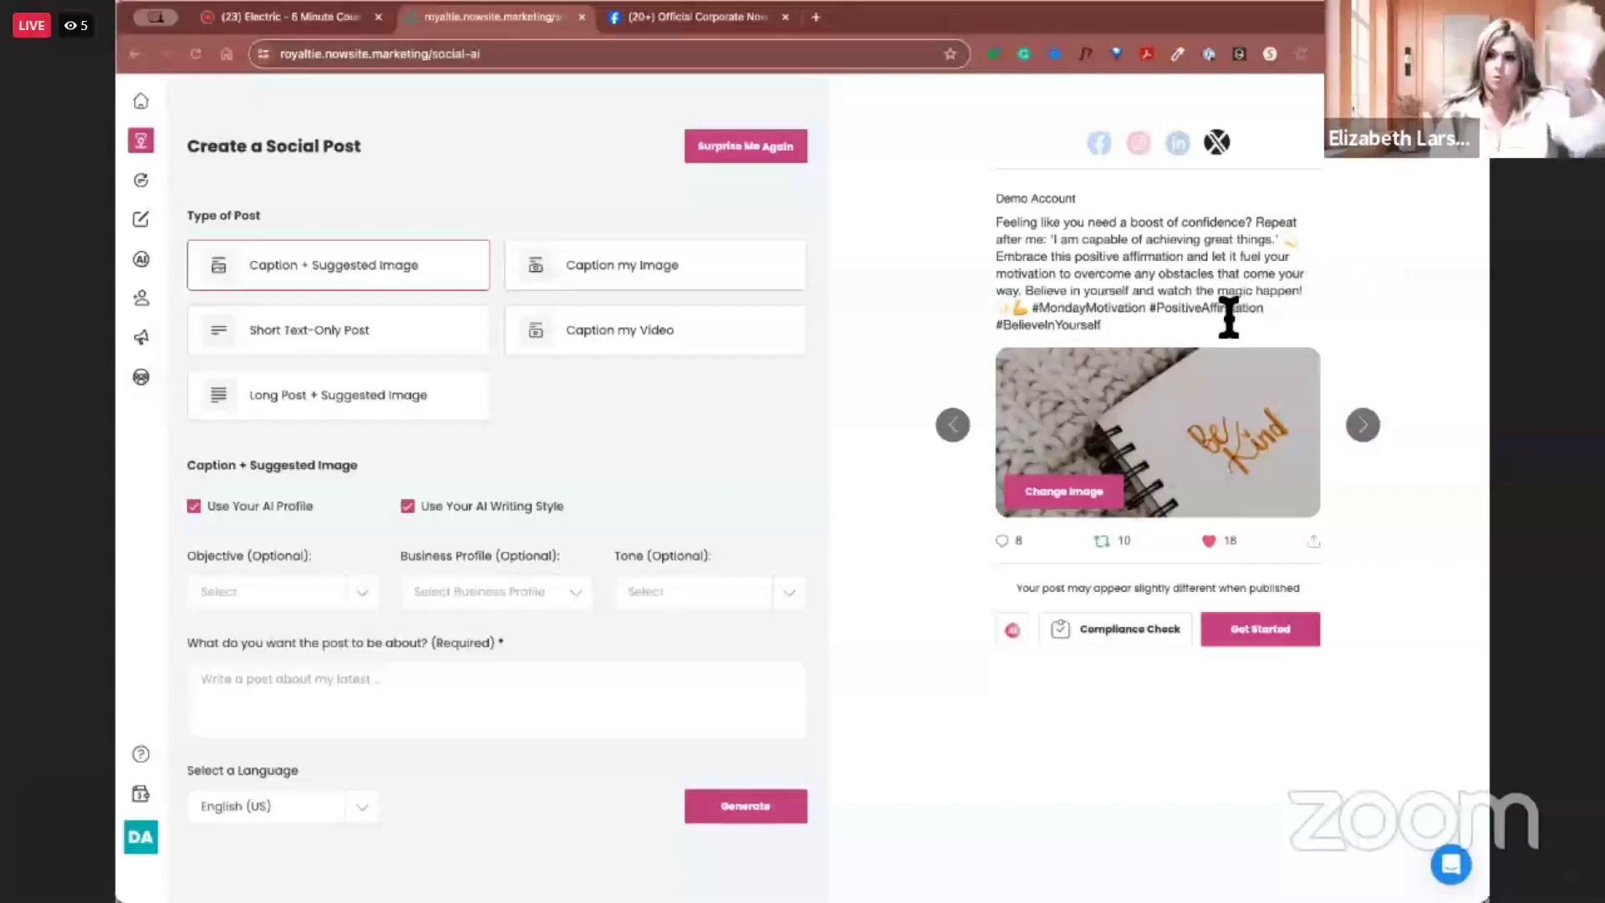
Copy the Nowsite page address and open the site in a second browser tab
click(493, 55)
key(ctrl+c)
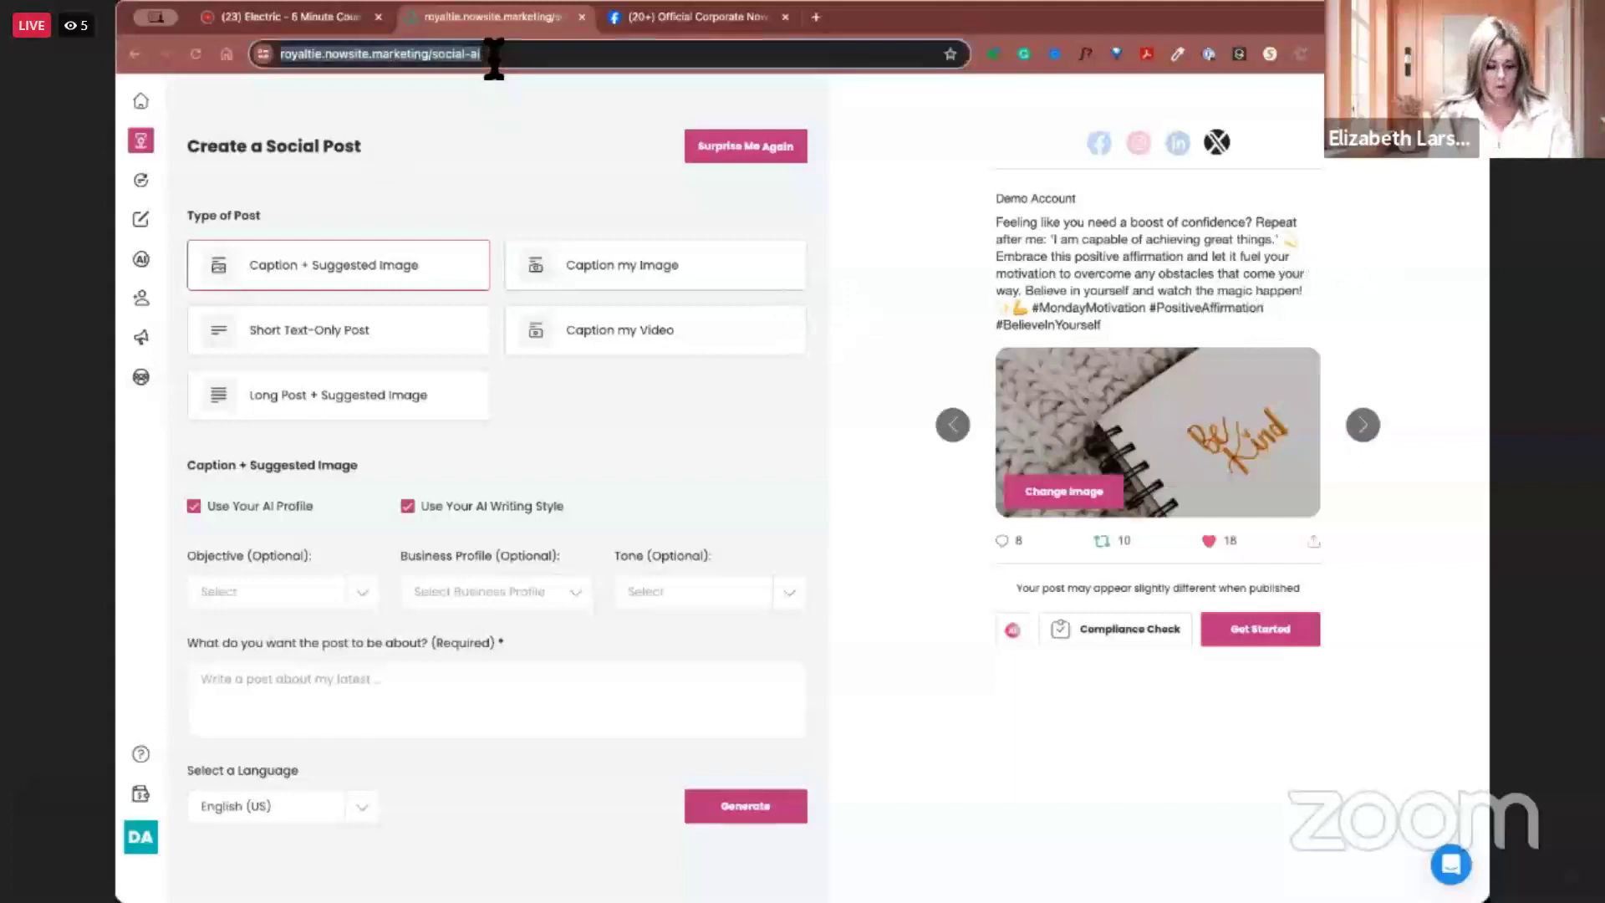
click(816, 18)
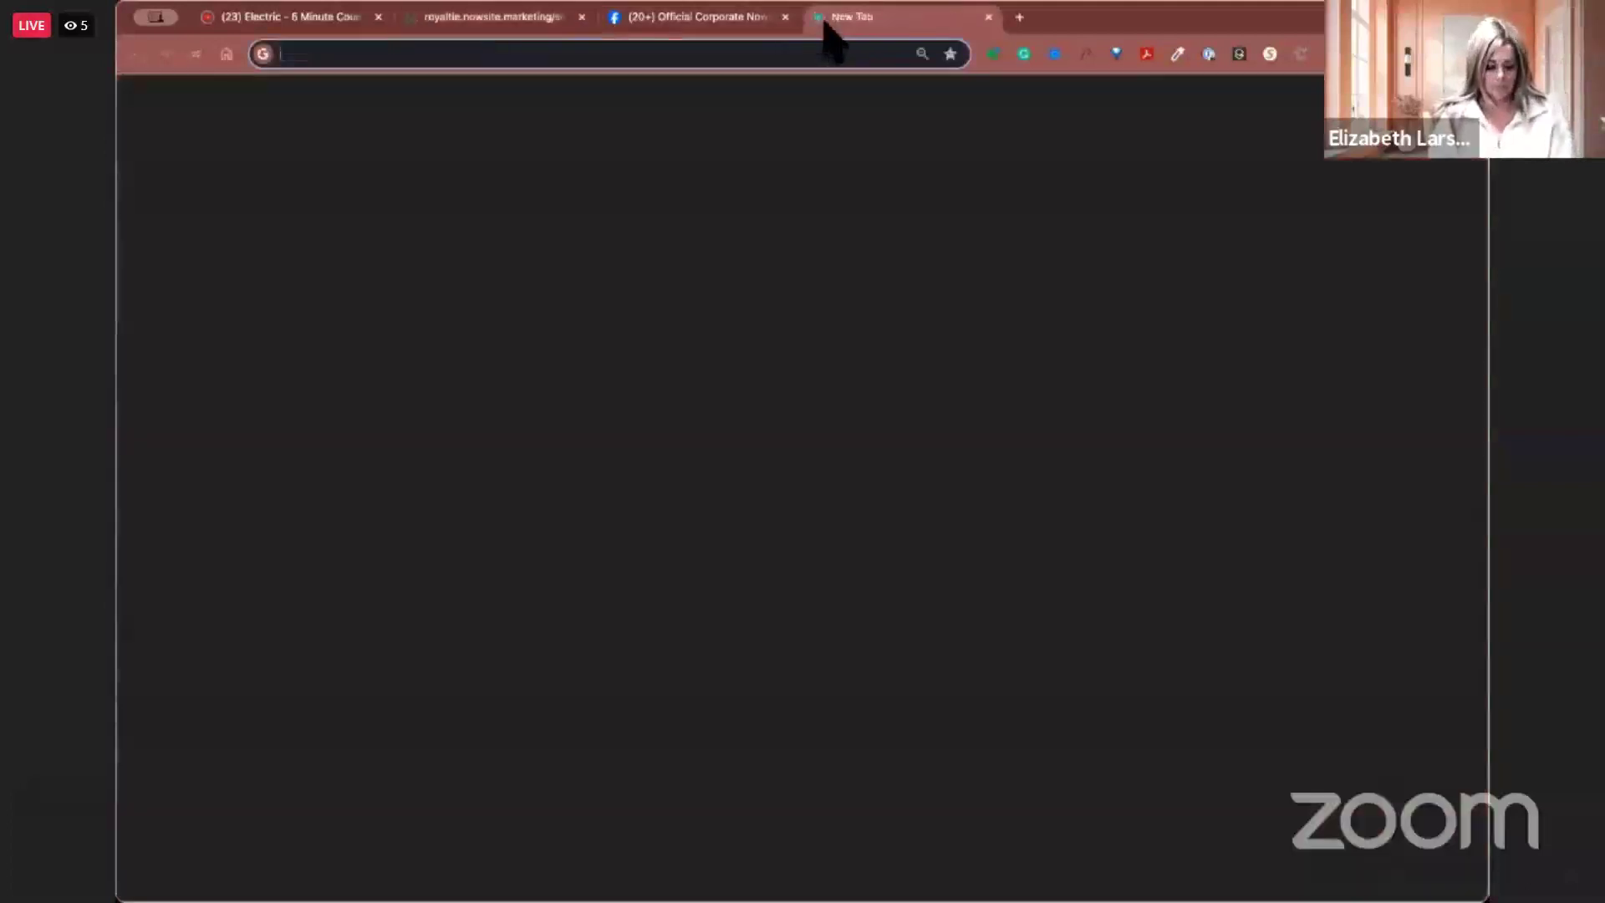
key(ctrl+v)
key(Return)
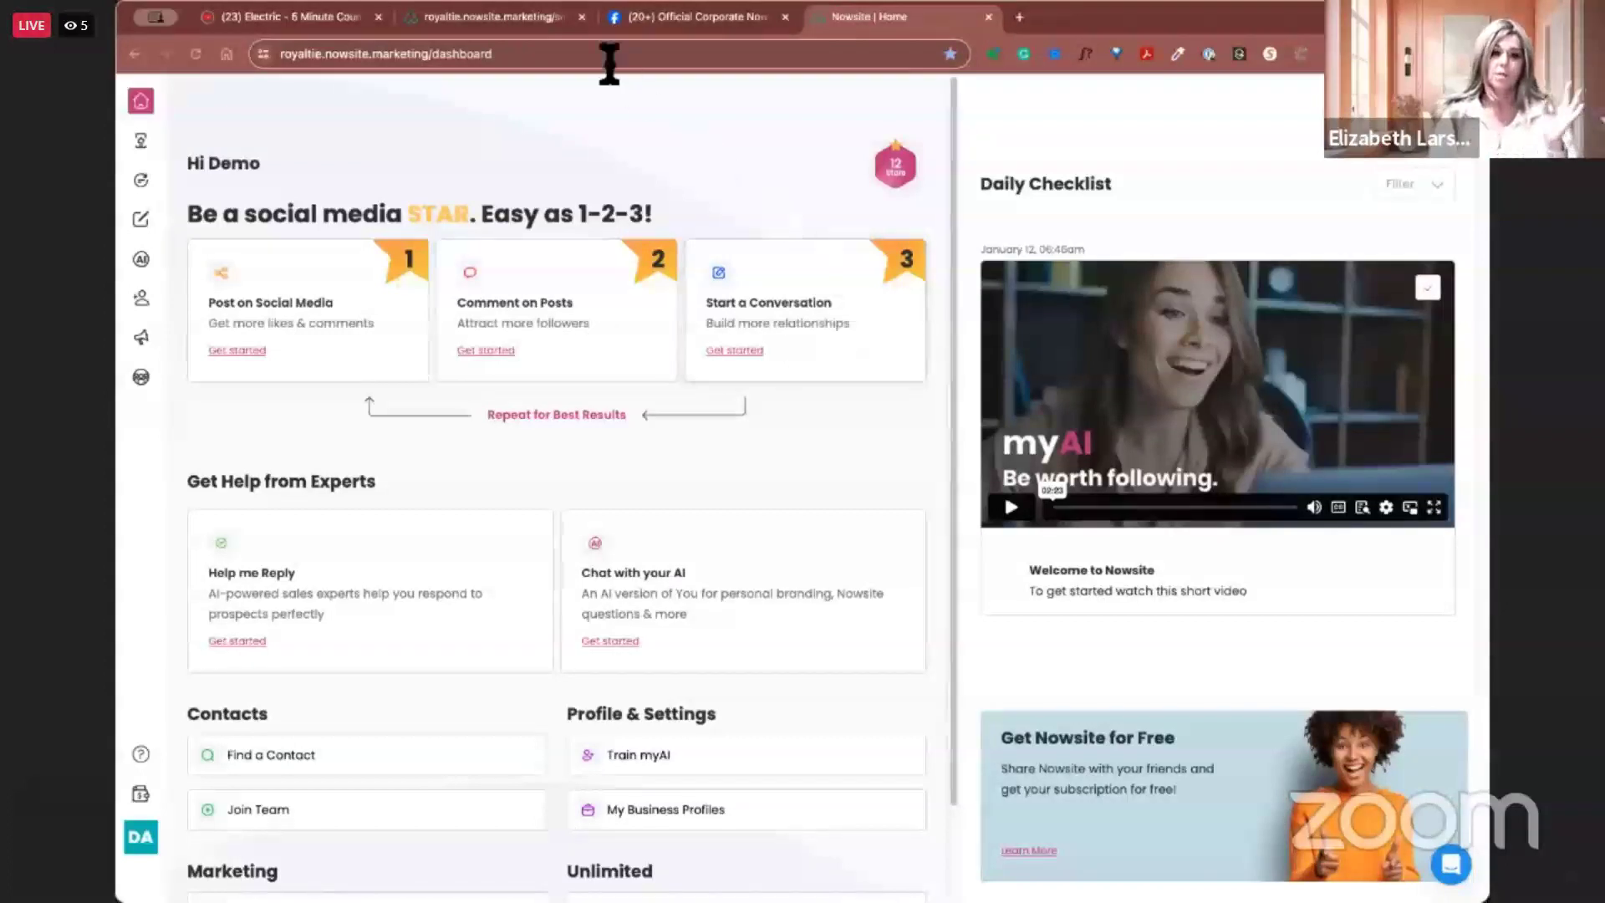
Start a Caption + Suggested Image social post from the Nowsite dashboard in the second browser tab
click(542, 20)
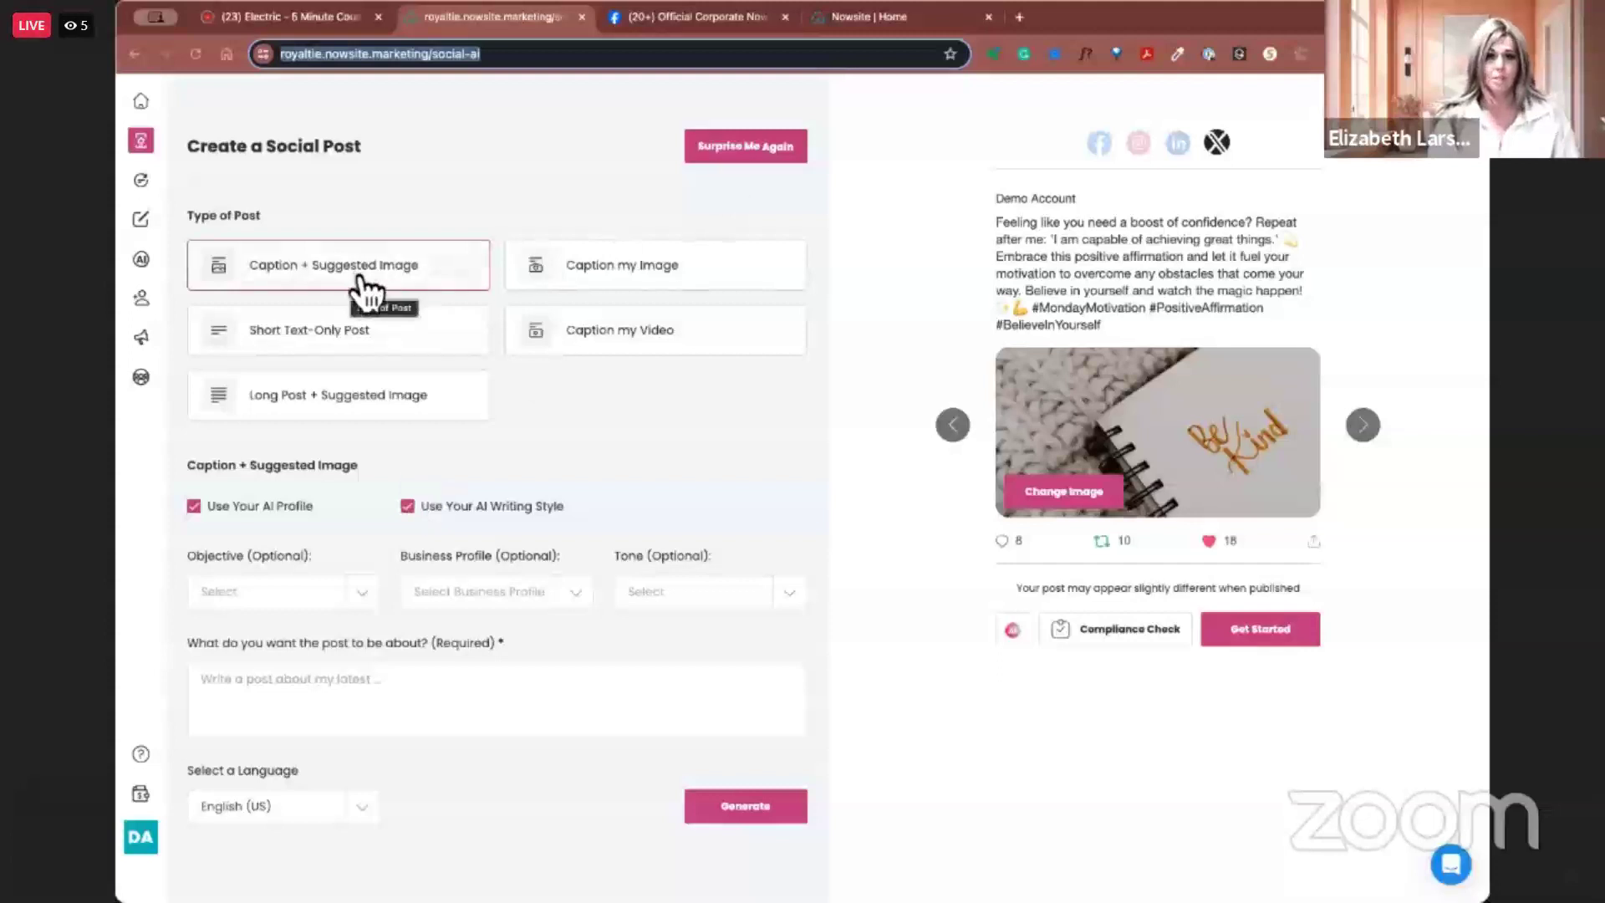
click(840, 17)
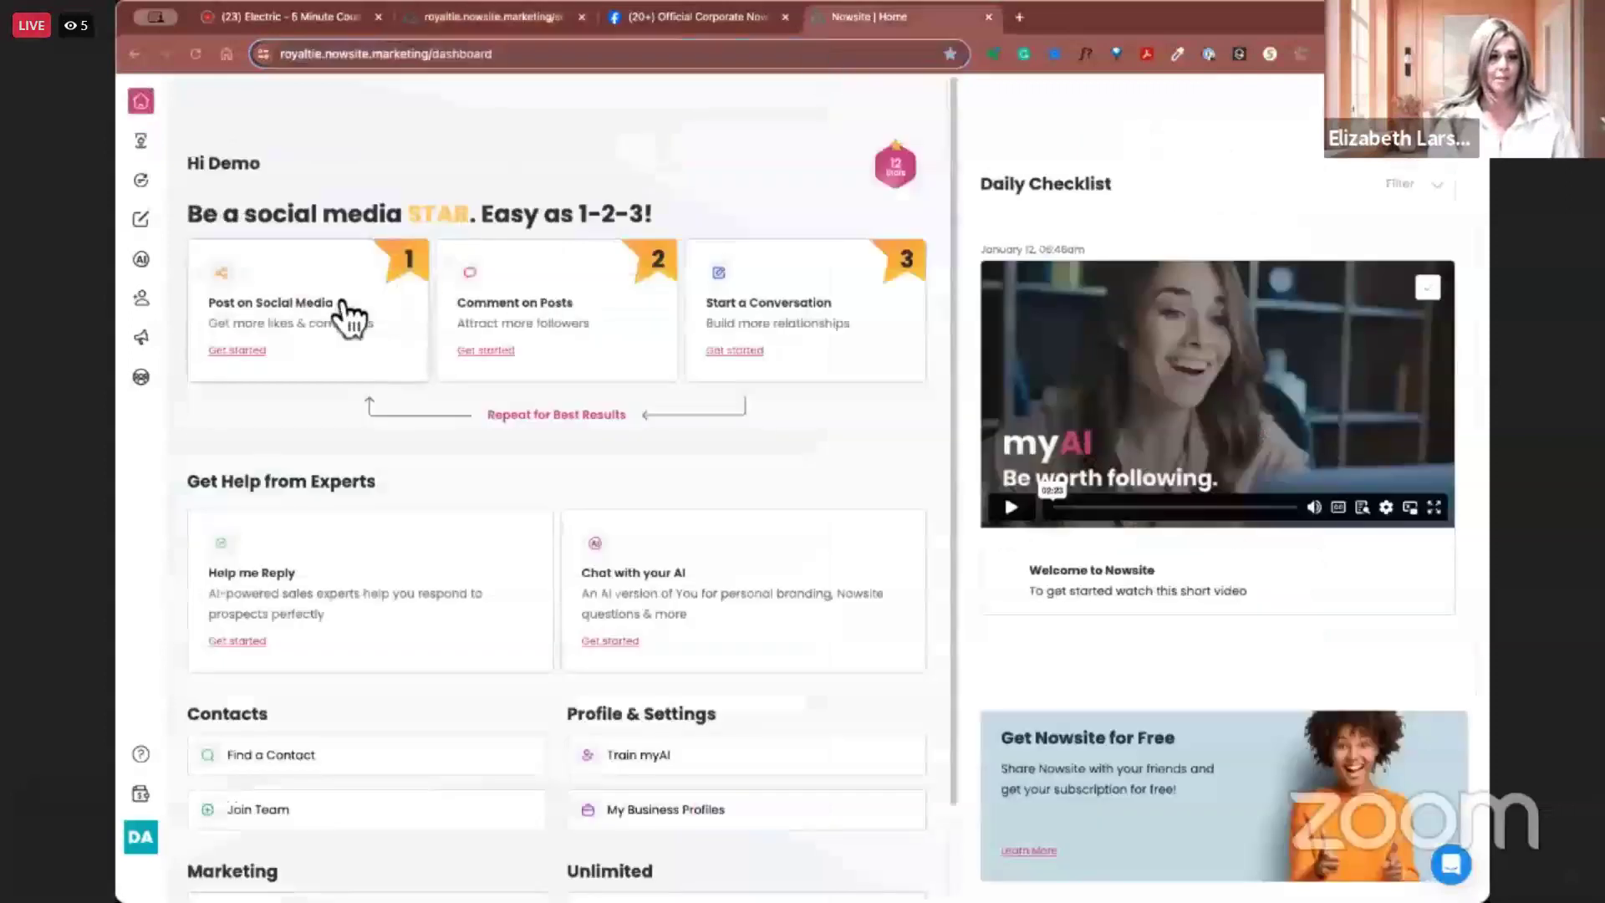
click(347, 314)
click(374, 282)
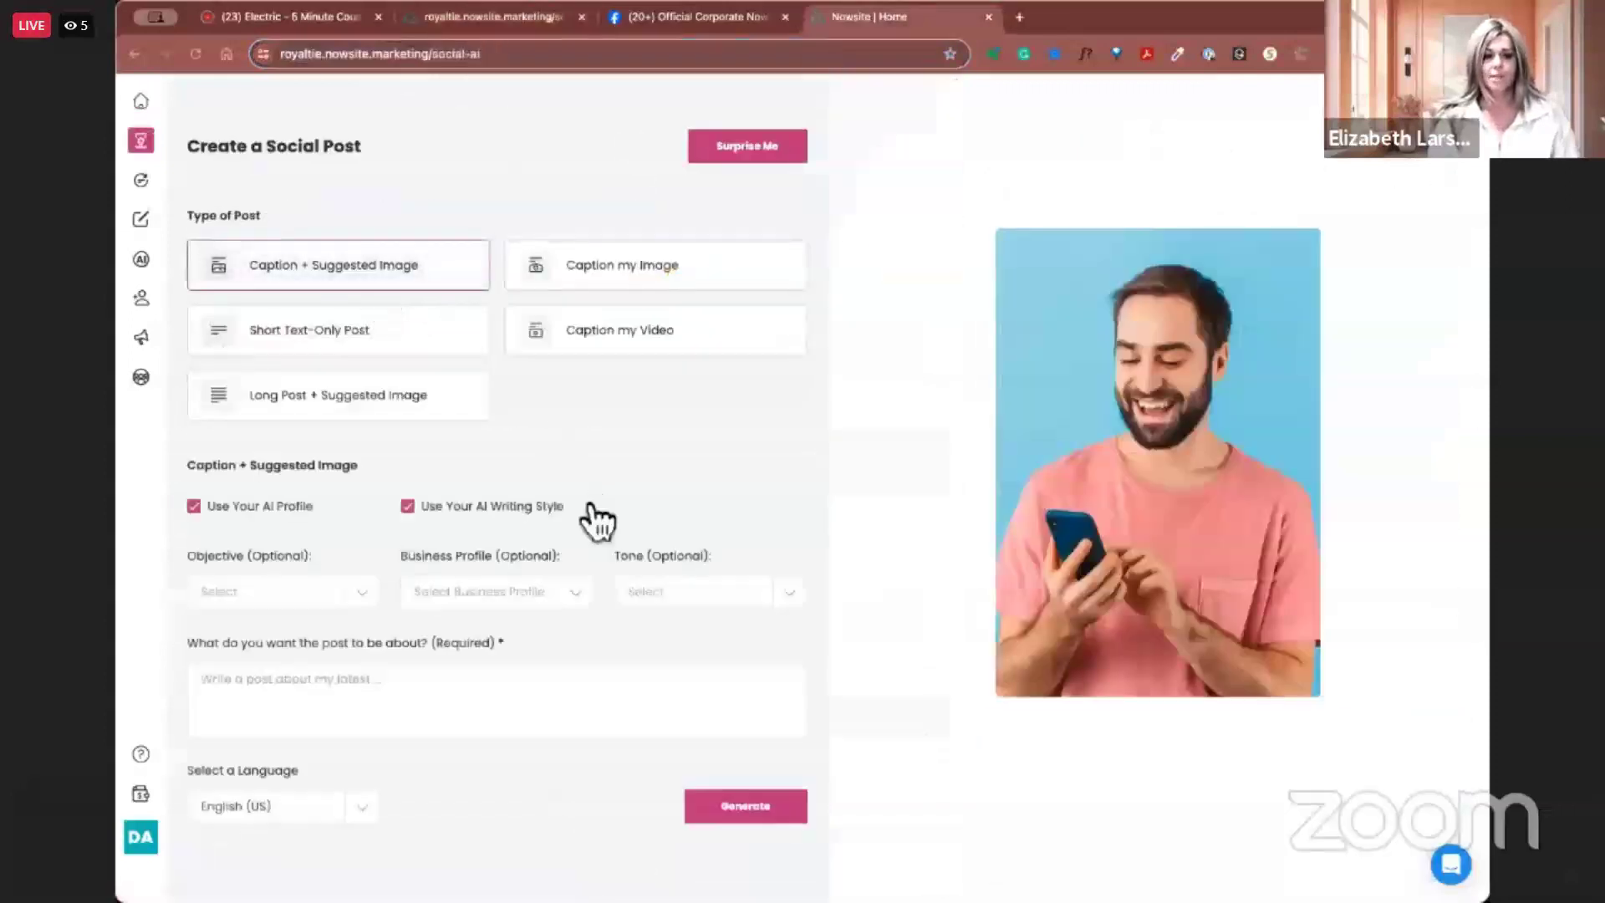
click(405, 694)
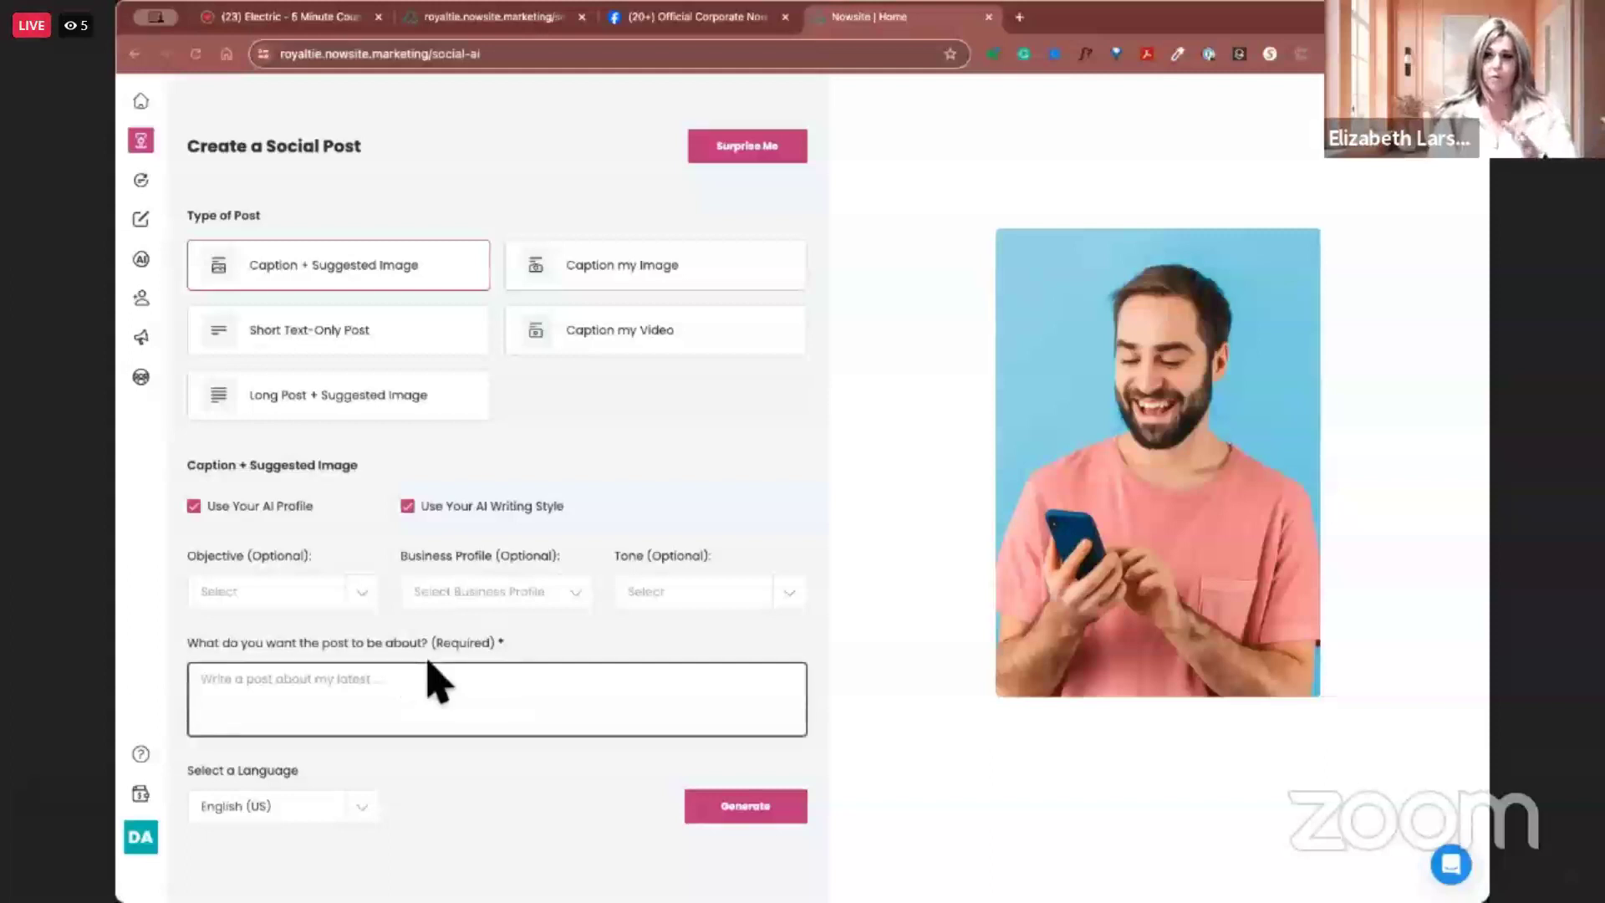
click(555, 469)
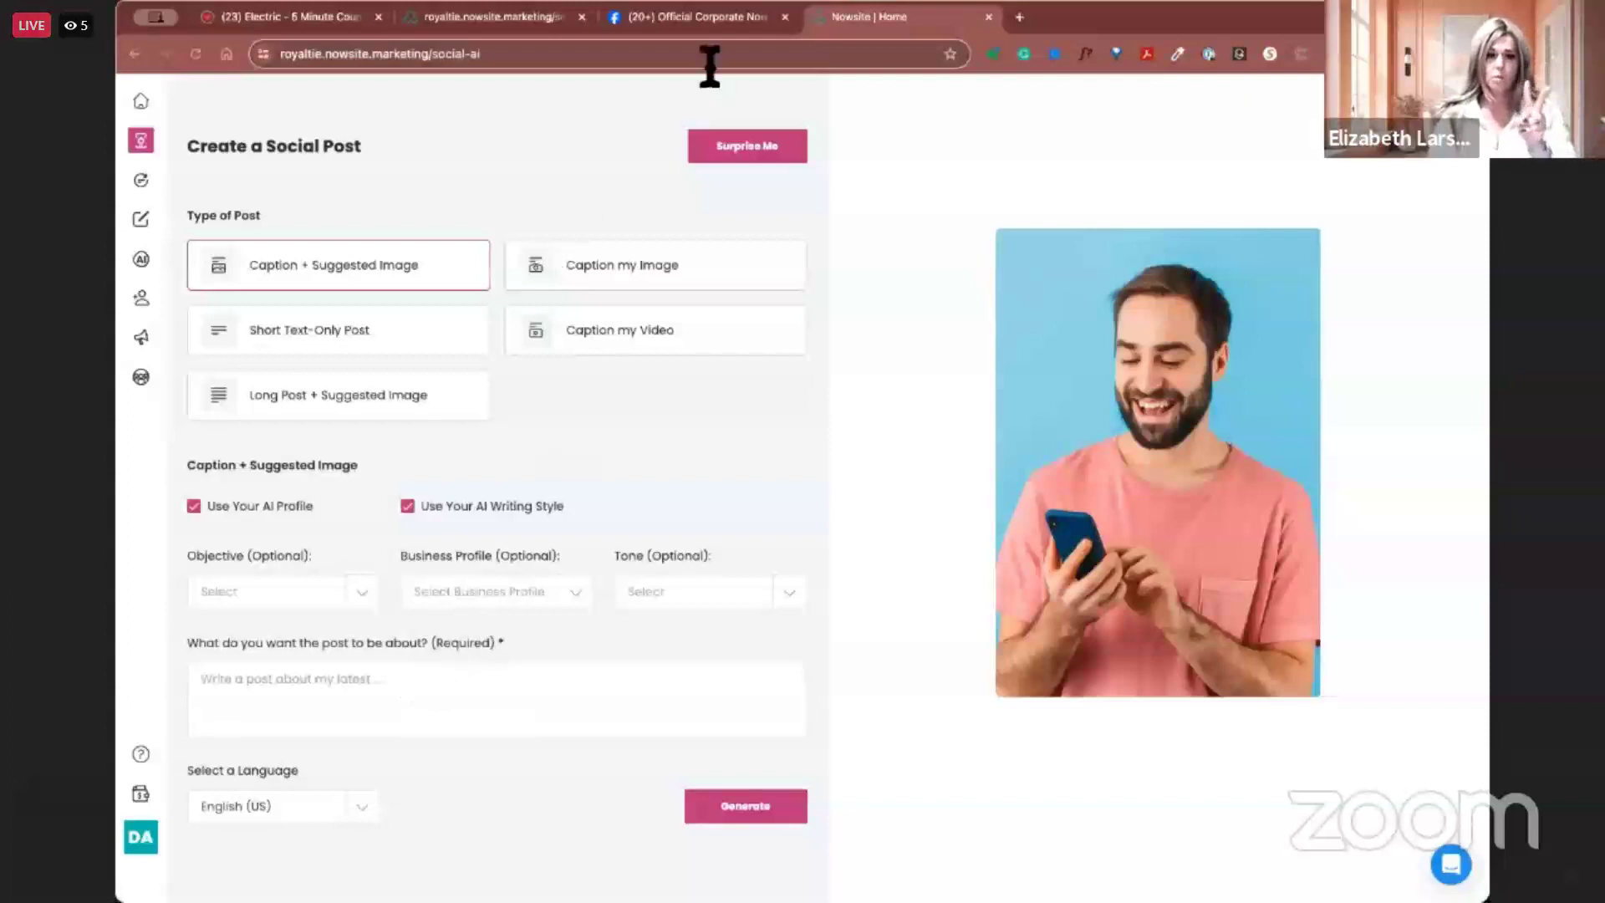
Switch to Facebook, open the home feed and examine what kinds of posts friends, groups and advertisers share
click(717, 18)
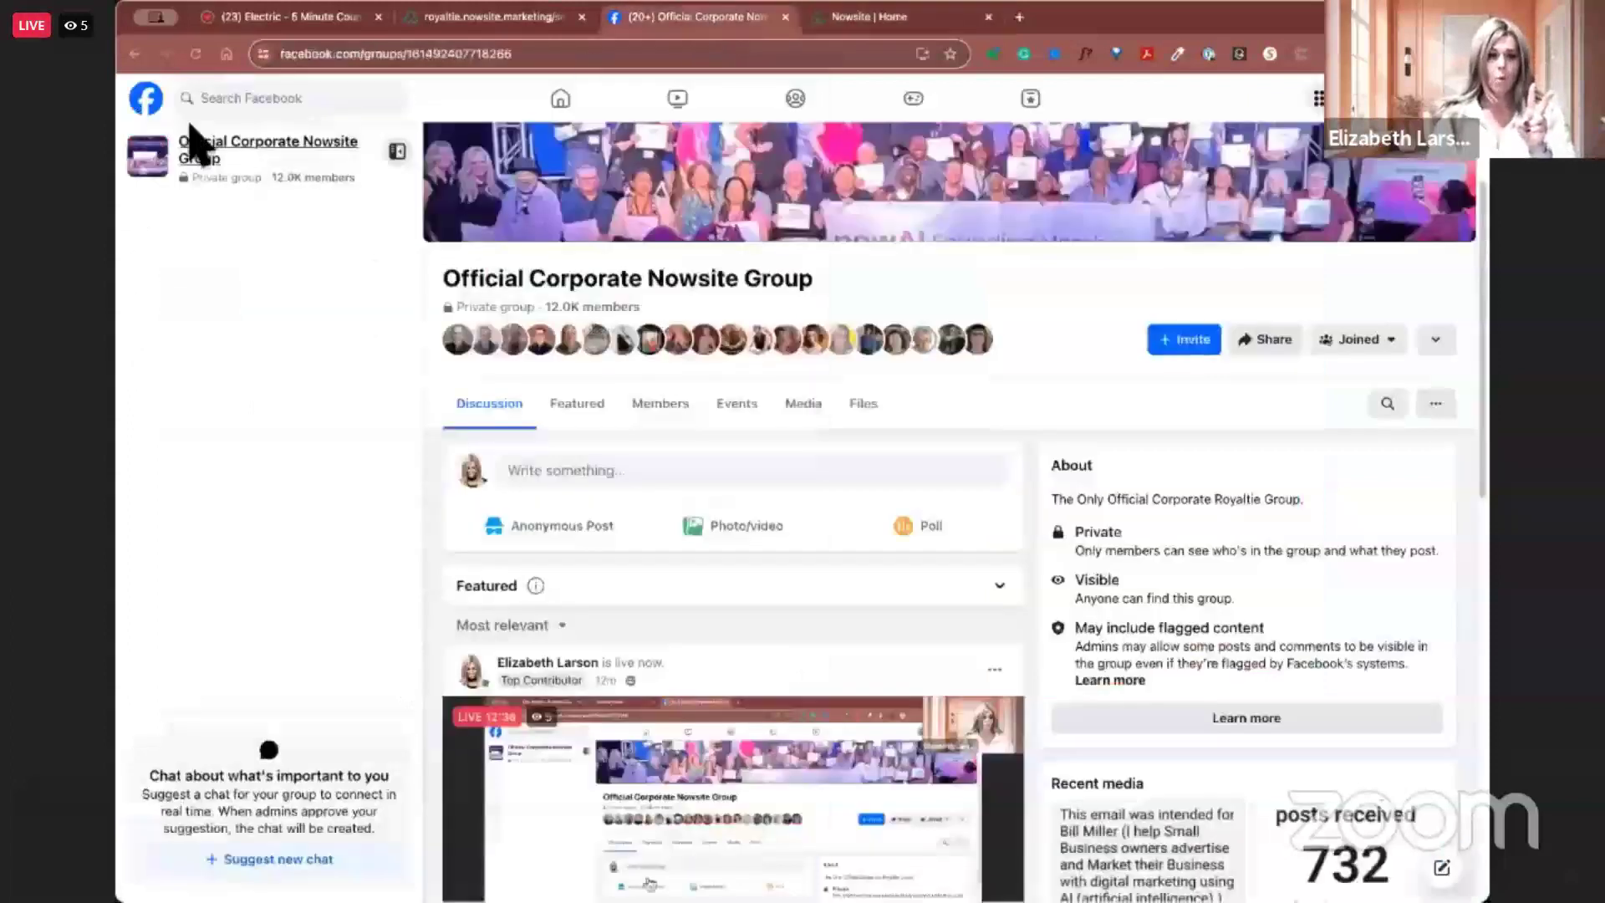
click(158, 99)
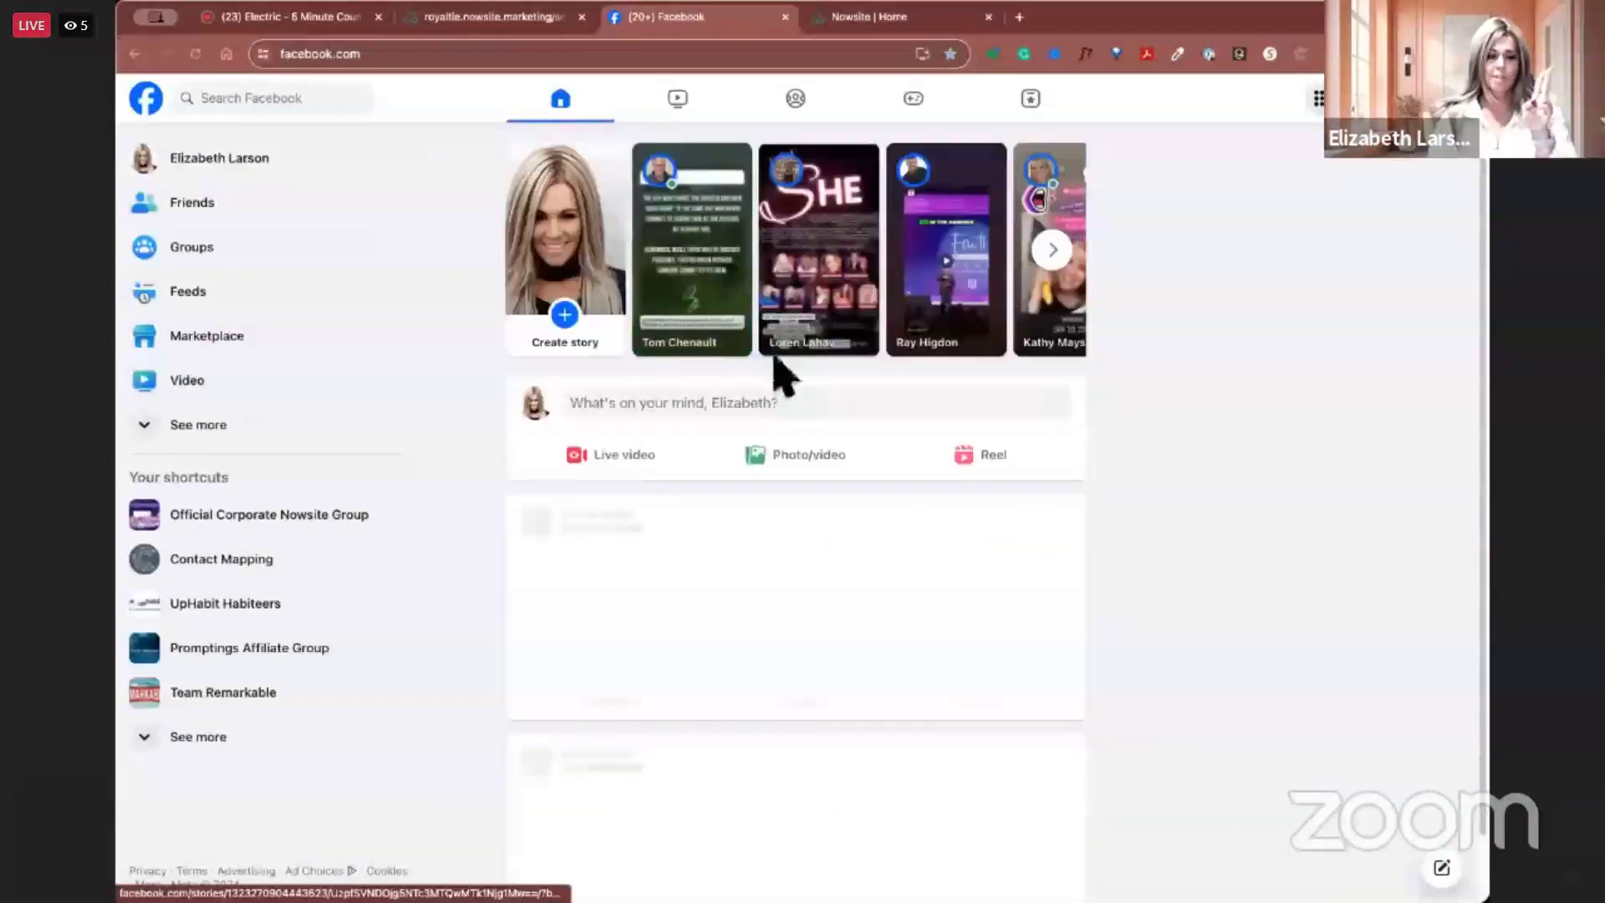
scroll(882, 571, down, 2)
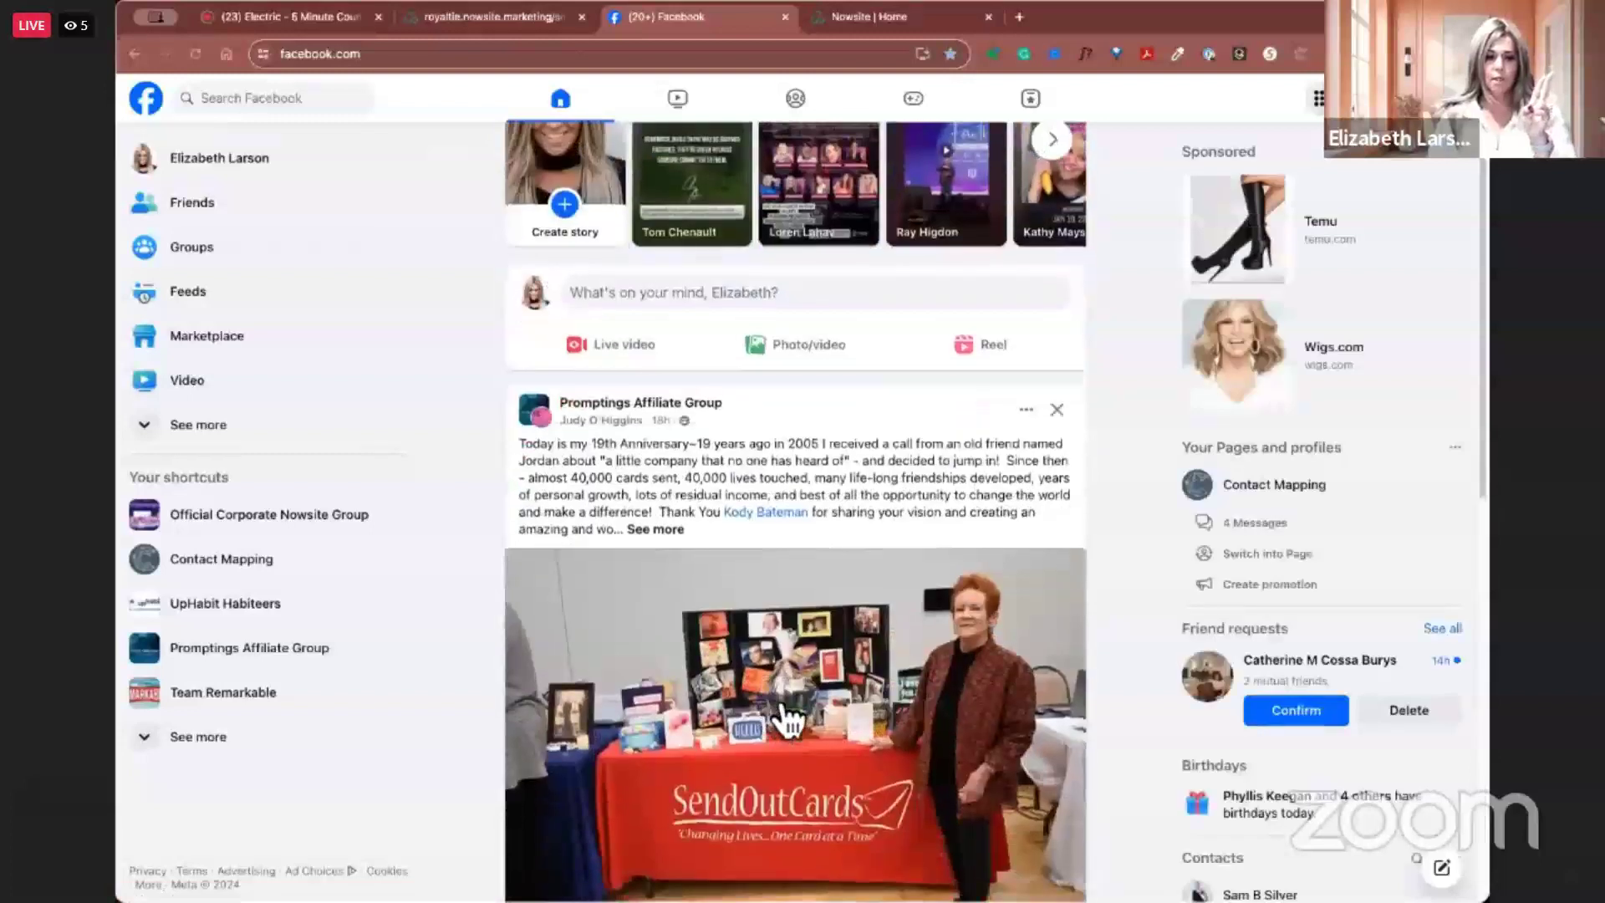
scroll(798, 703, down, 1)
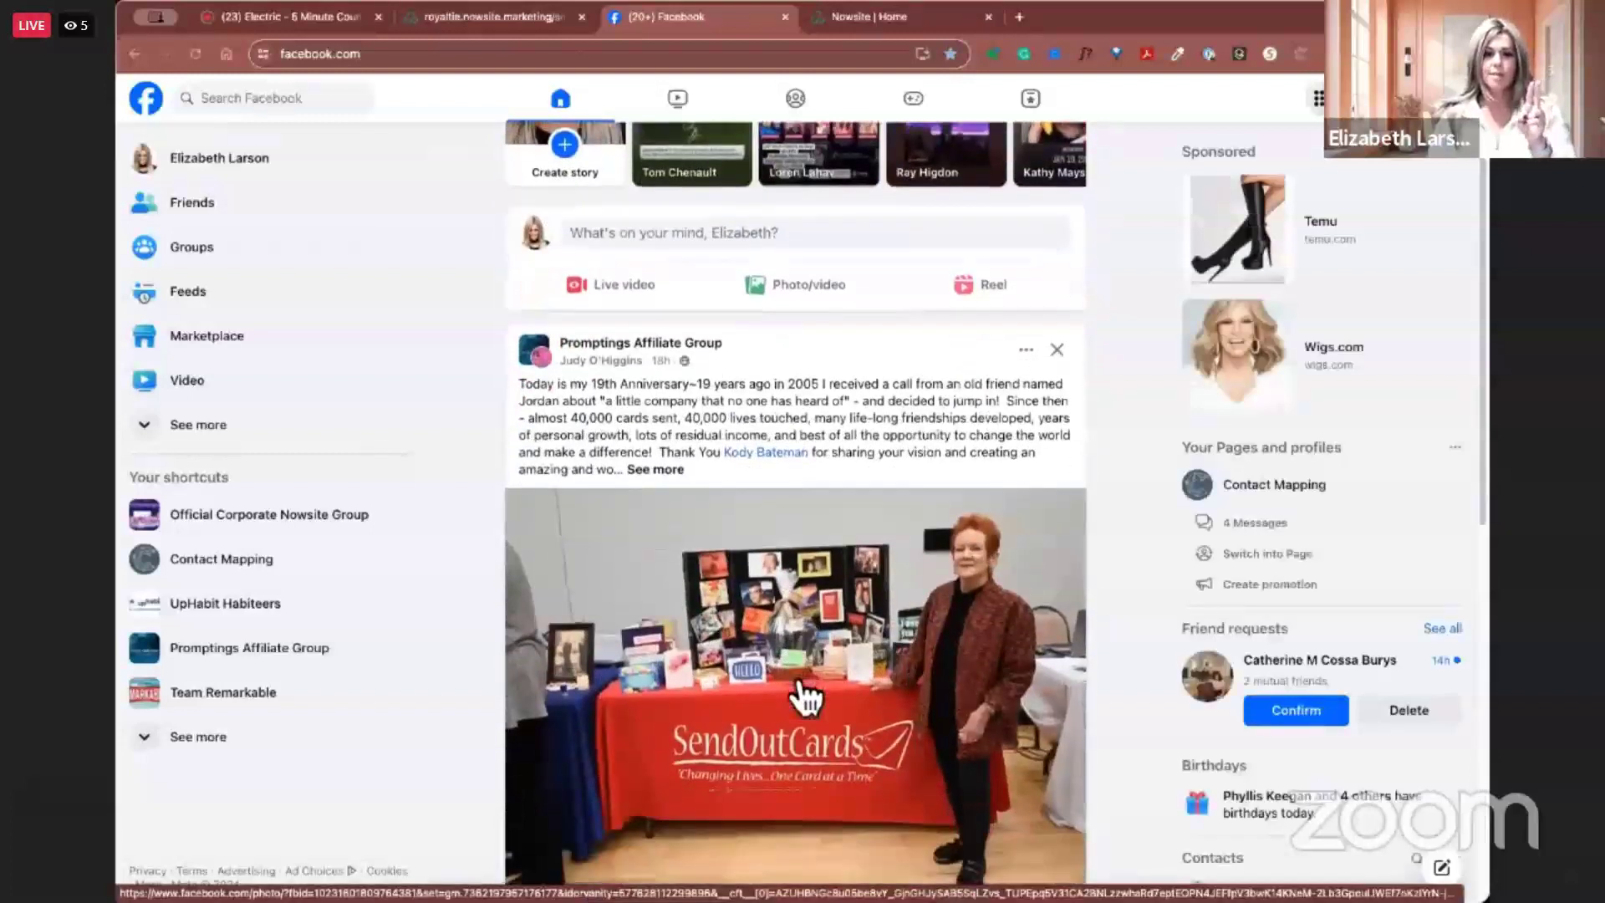
scroll(802, 693, down, 1)
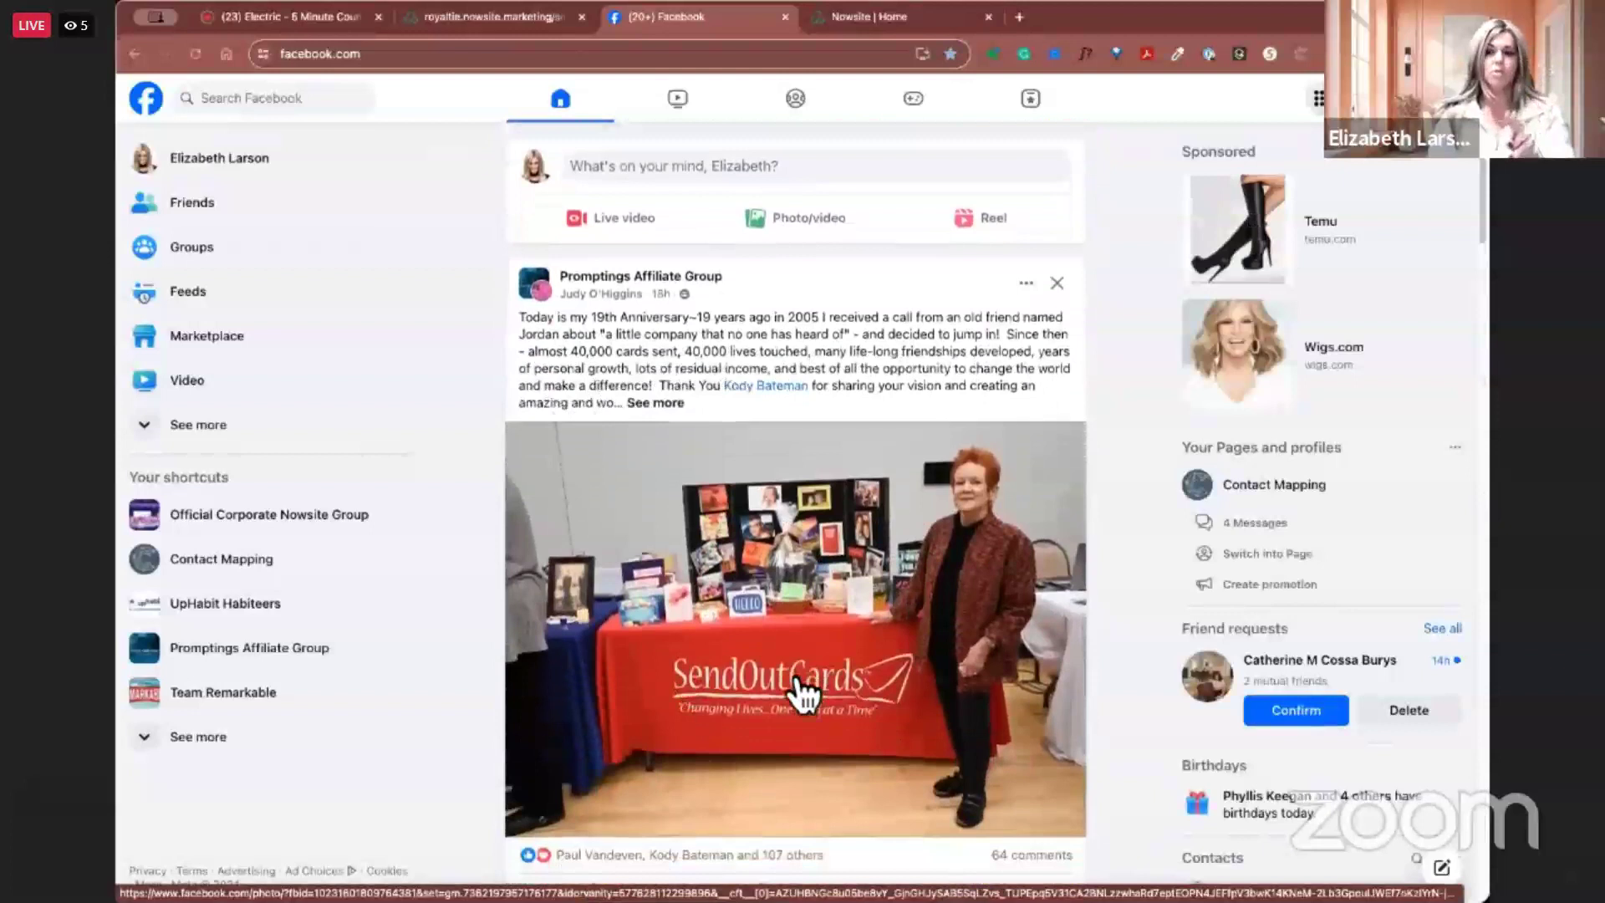
scroll(784, 694, down, 1)
scroll(785, 696, down, 8)
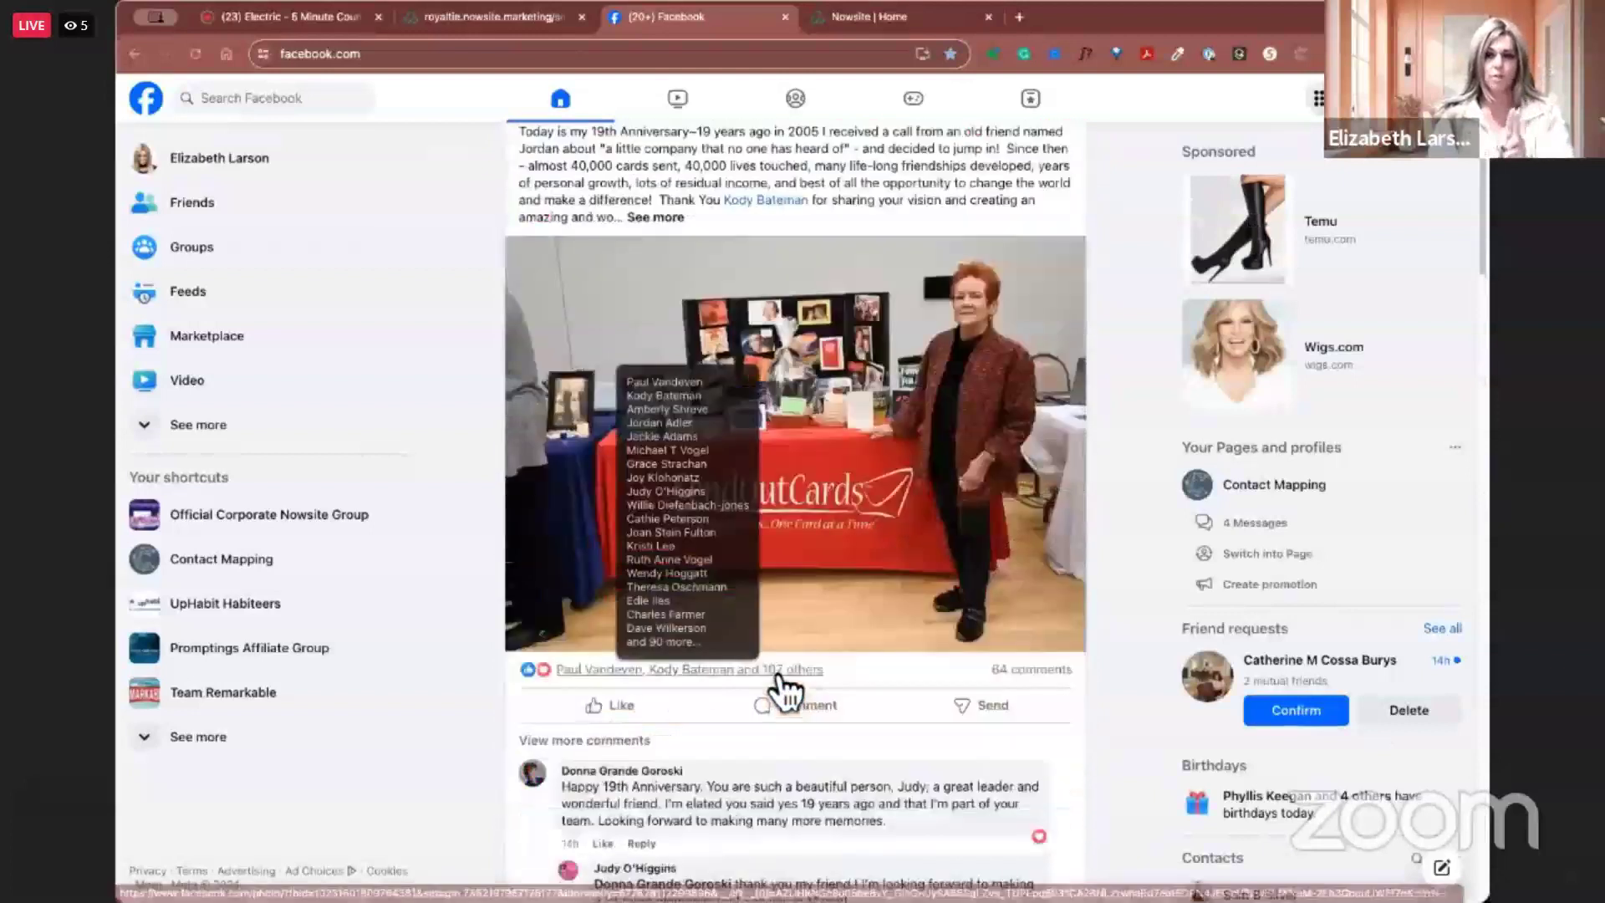
scroll(786, 693, down, 10)
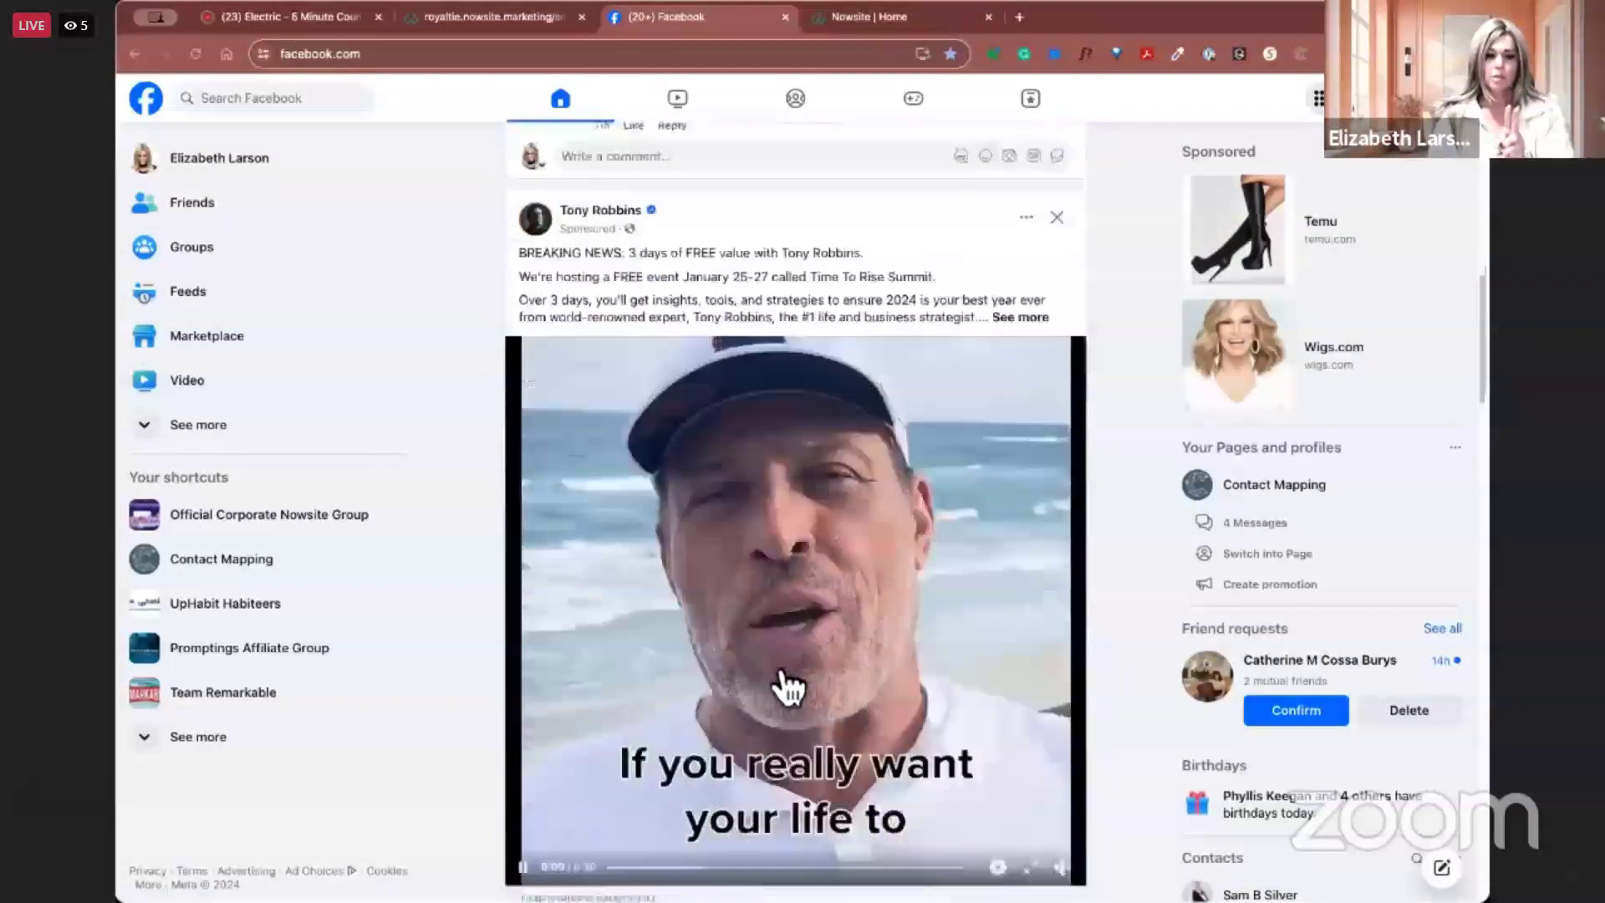
scroll(786, 687, down, 7)
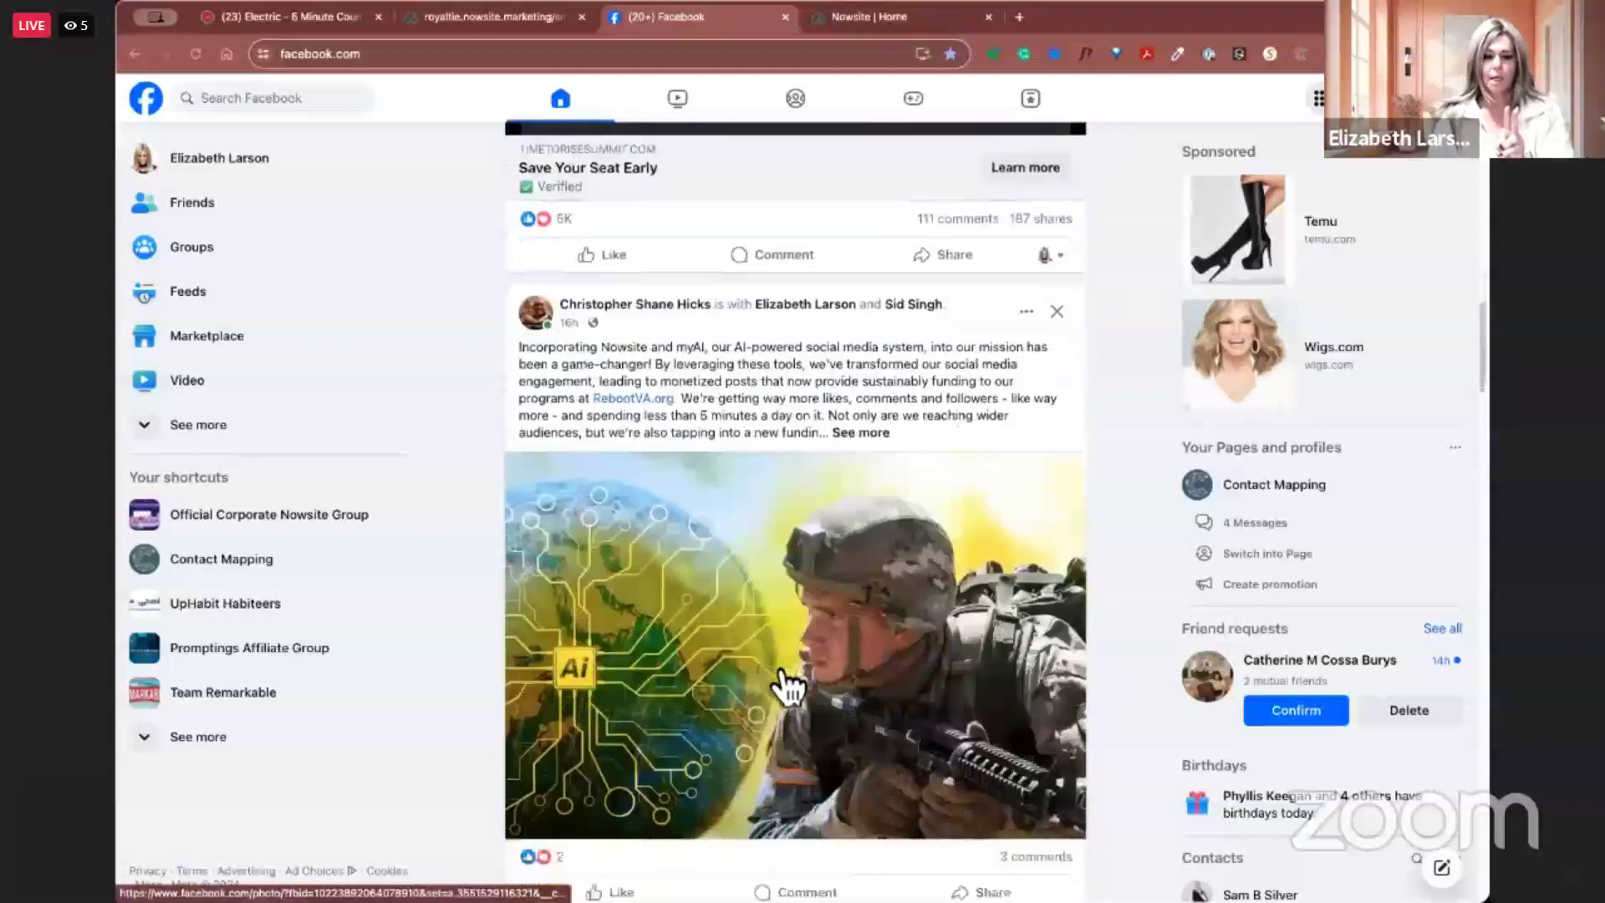
scroll(583, 610, up, 4)
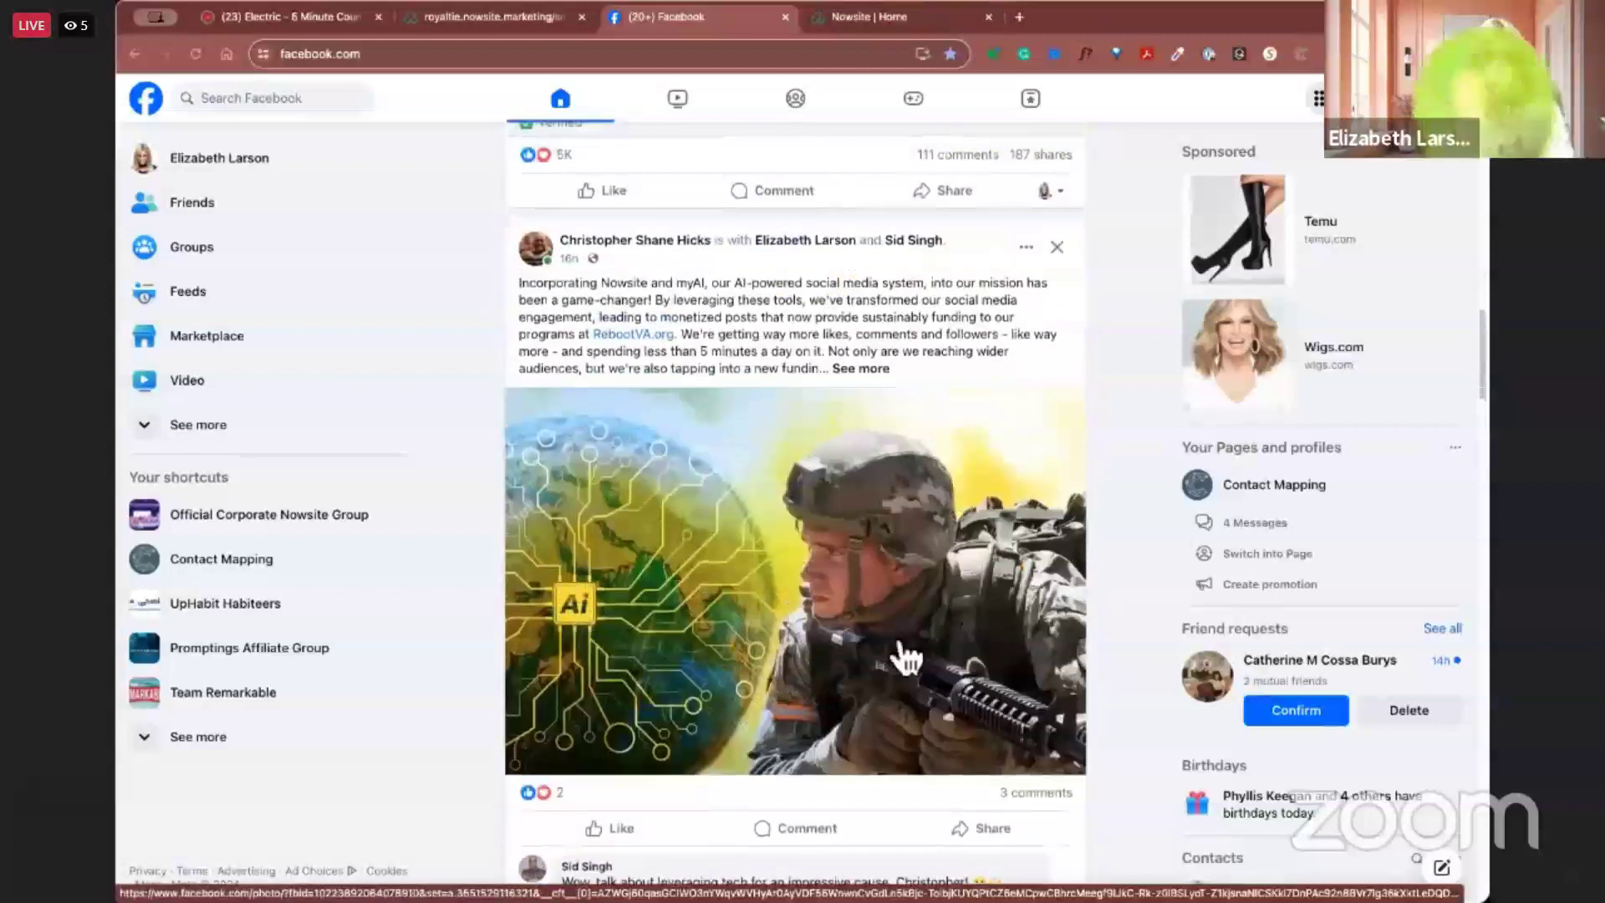
scroll(751, 461, down, 10)
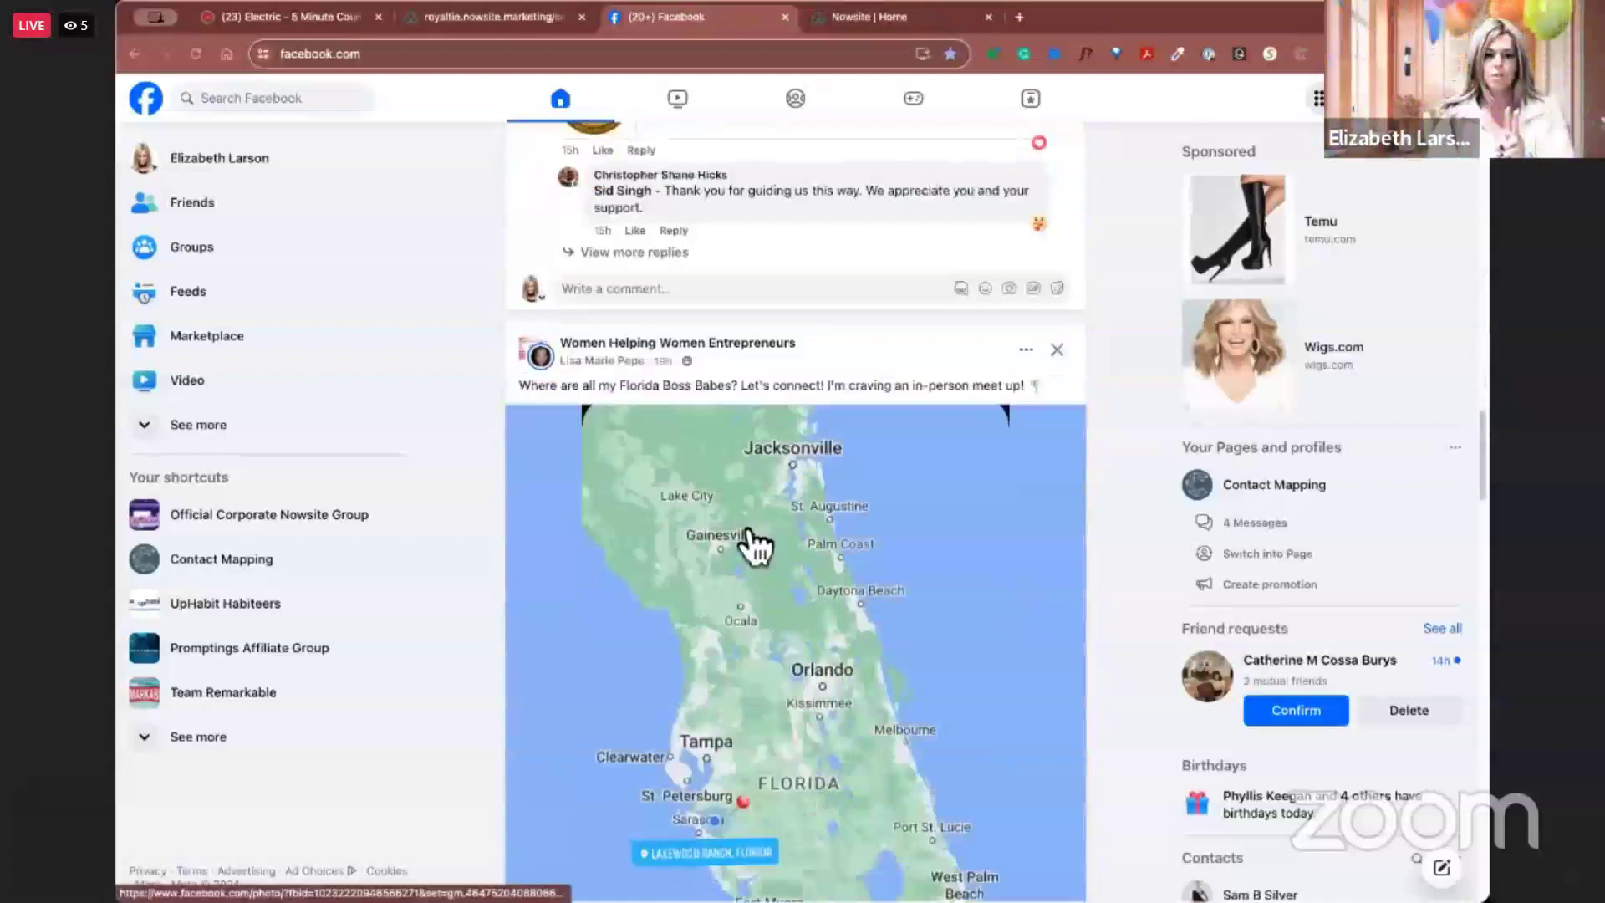
scroll(756, 548, down, 10)
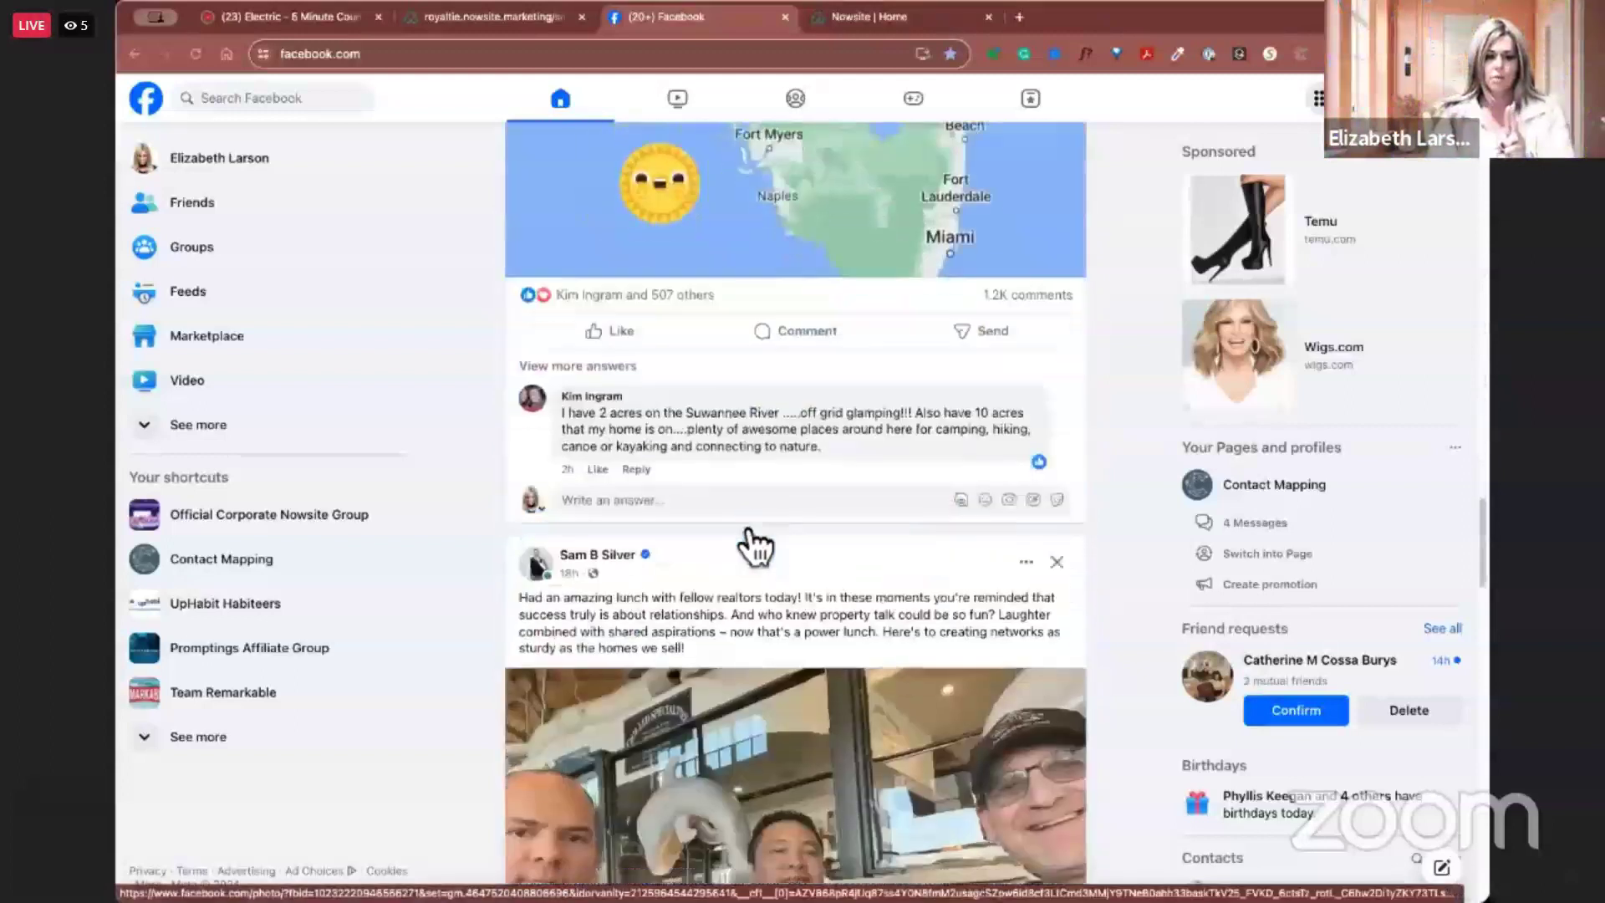
scroll(756, 548, down, 3)
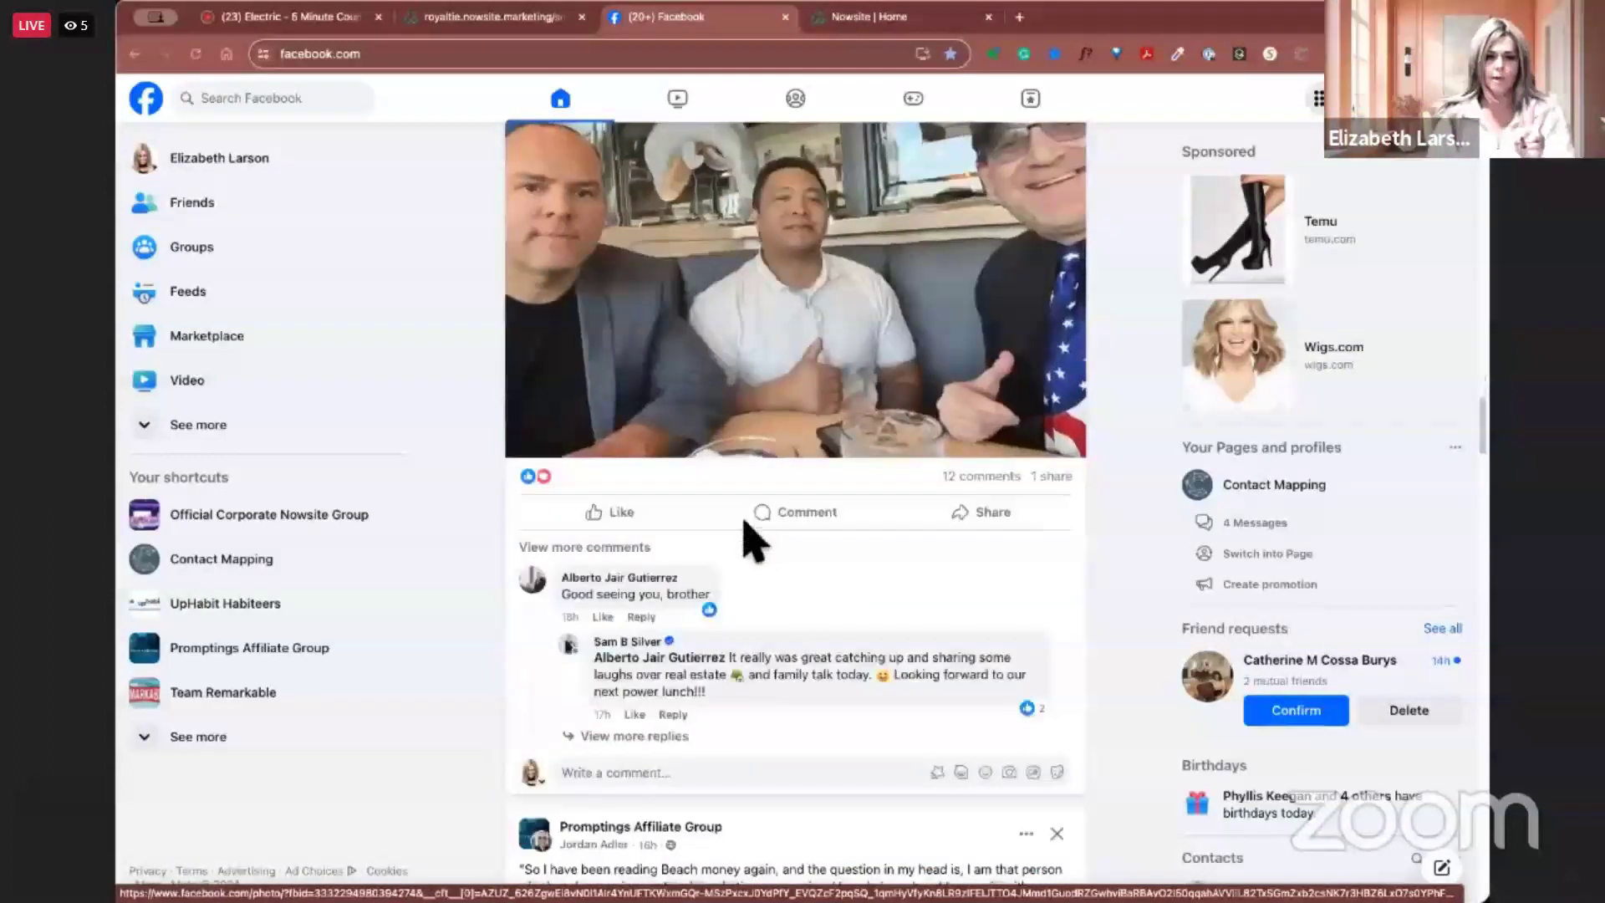
scroll(747, 542, down, 5)
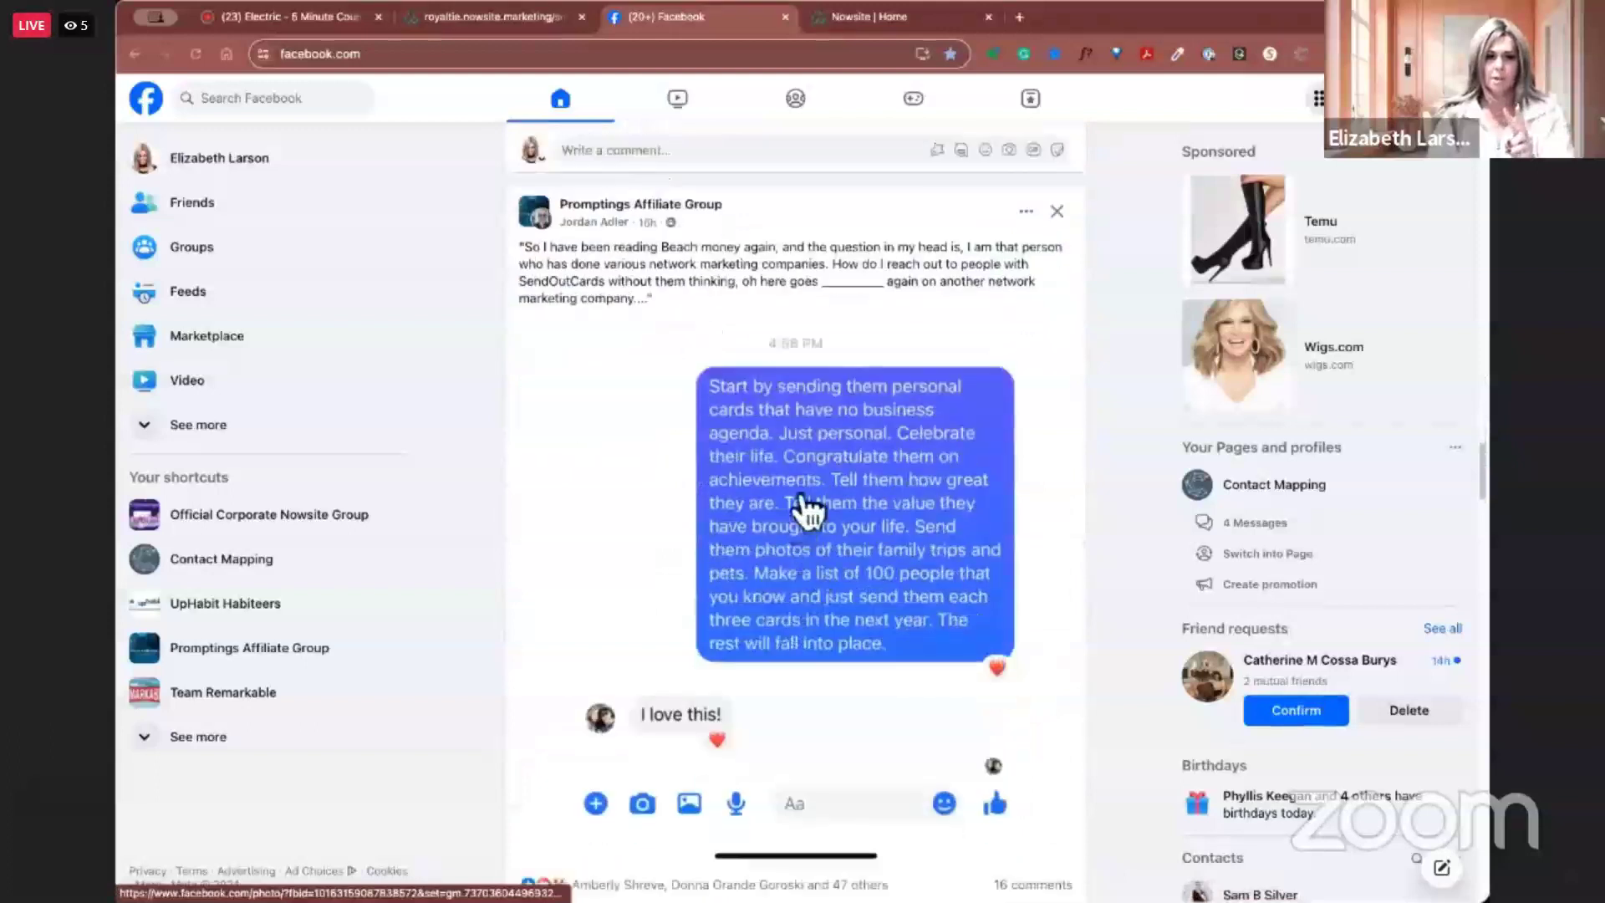
scroll(820, 630, down, 9)
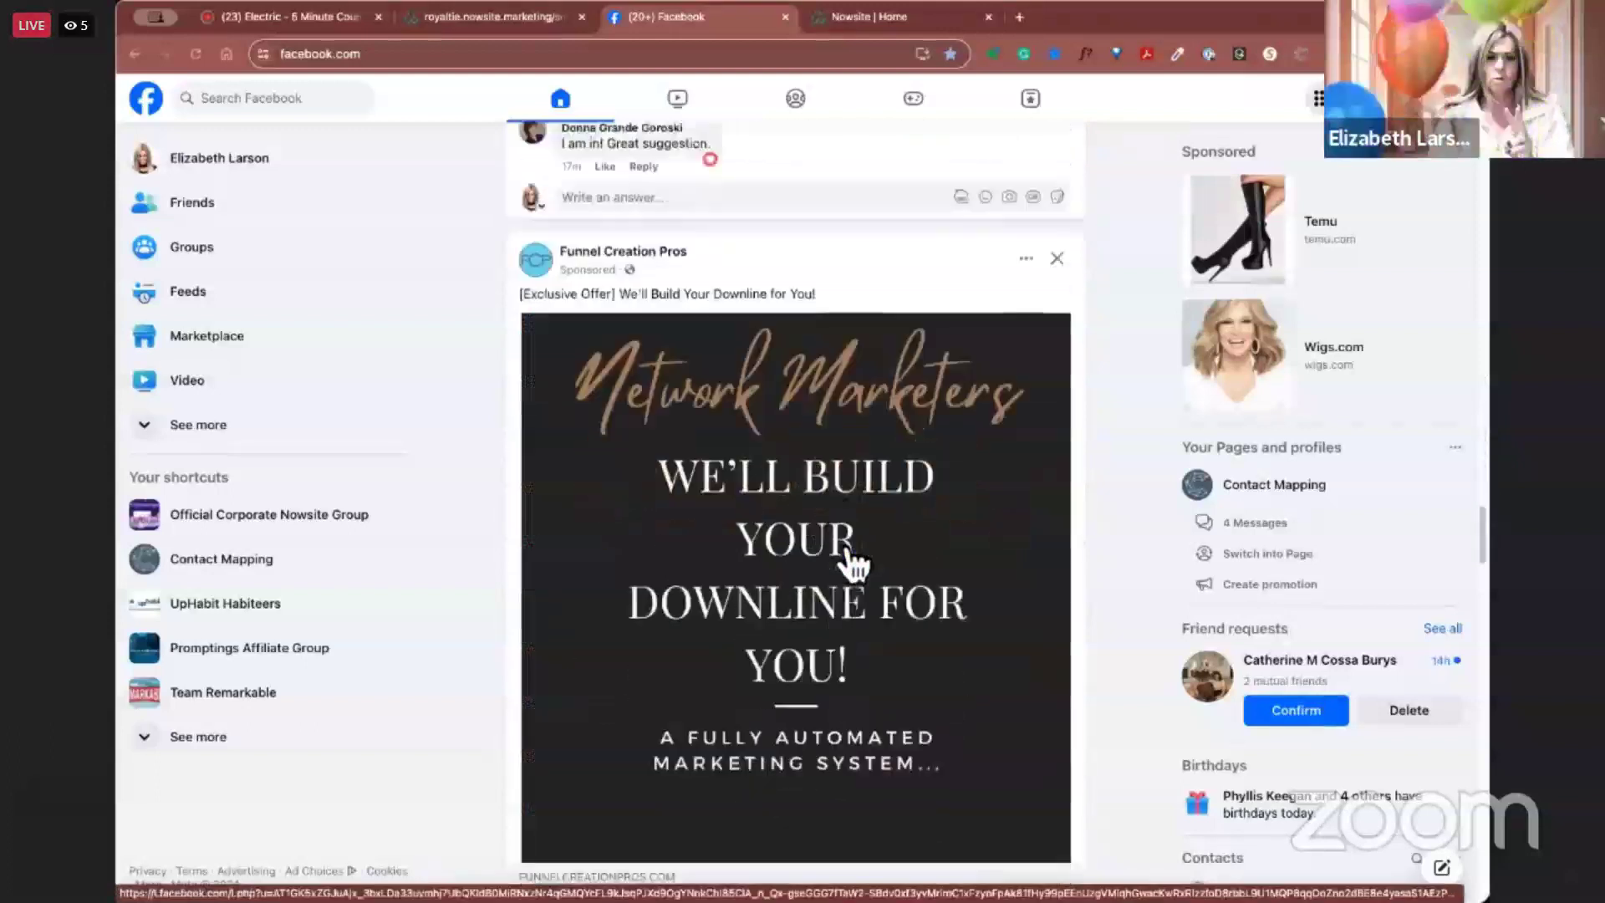
scroll(853, 566, down, 20)
scroll(869, 576, up, 12)
scroll(865, 592, down, 20)
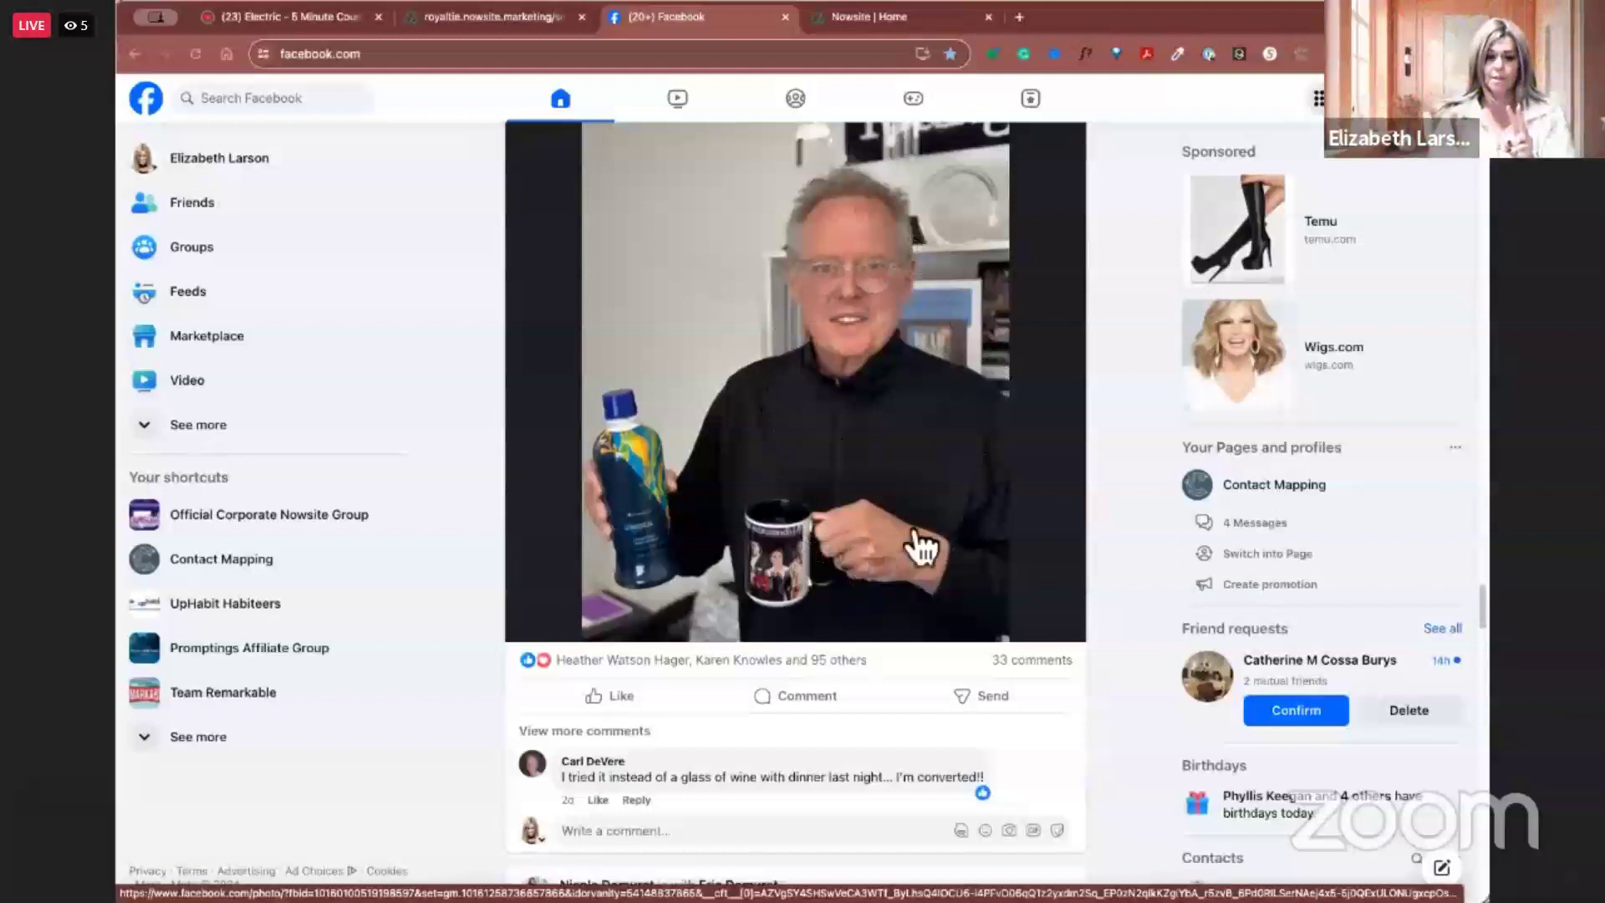
scroll(922, 547, down, 10)
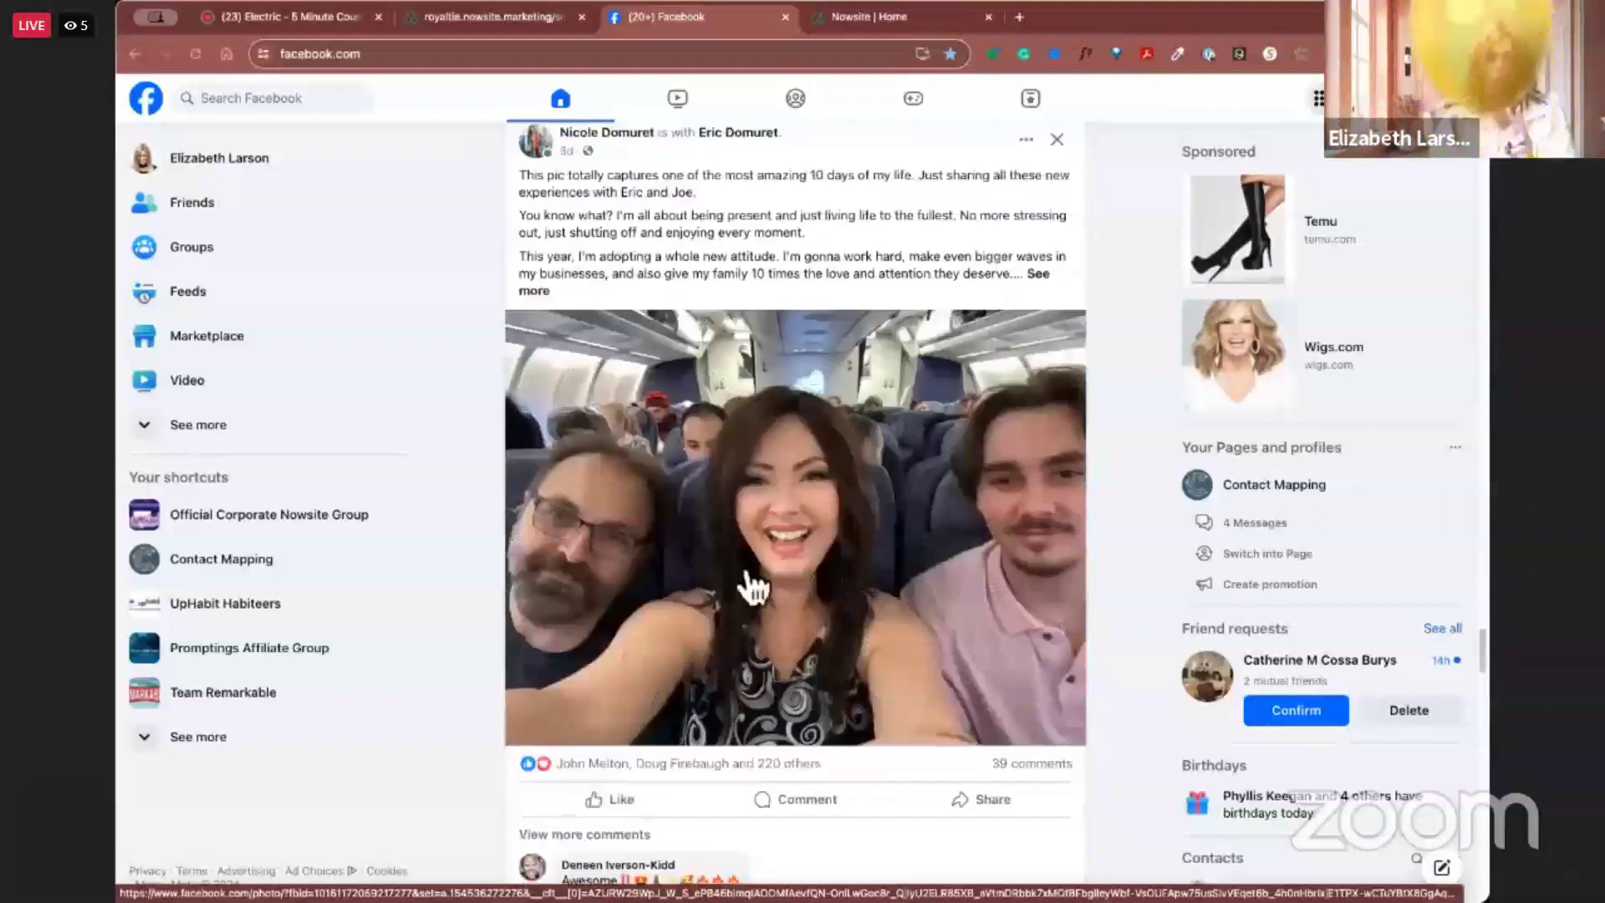
scroll(953, 642, down, 4)
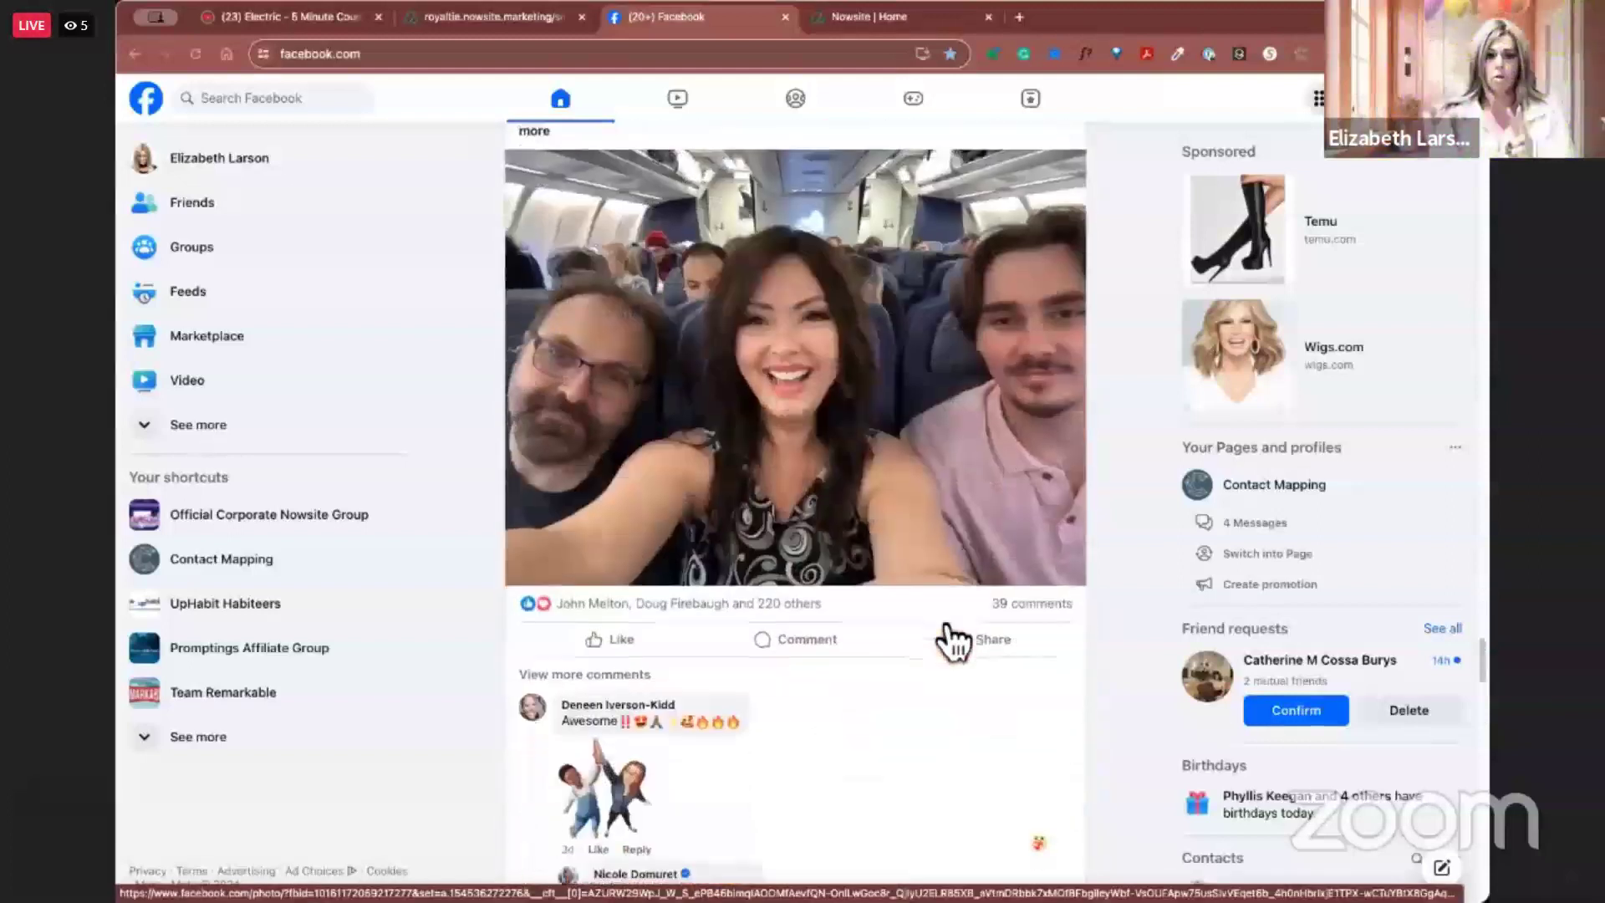
scroll(953, 642, down, 20)
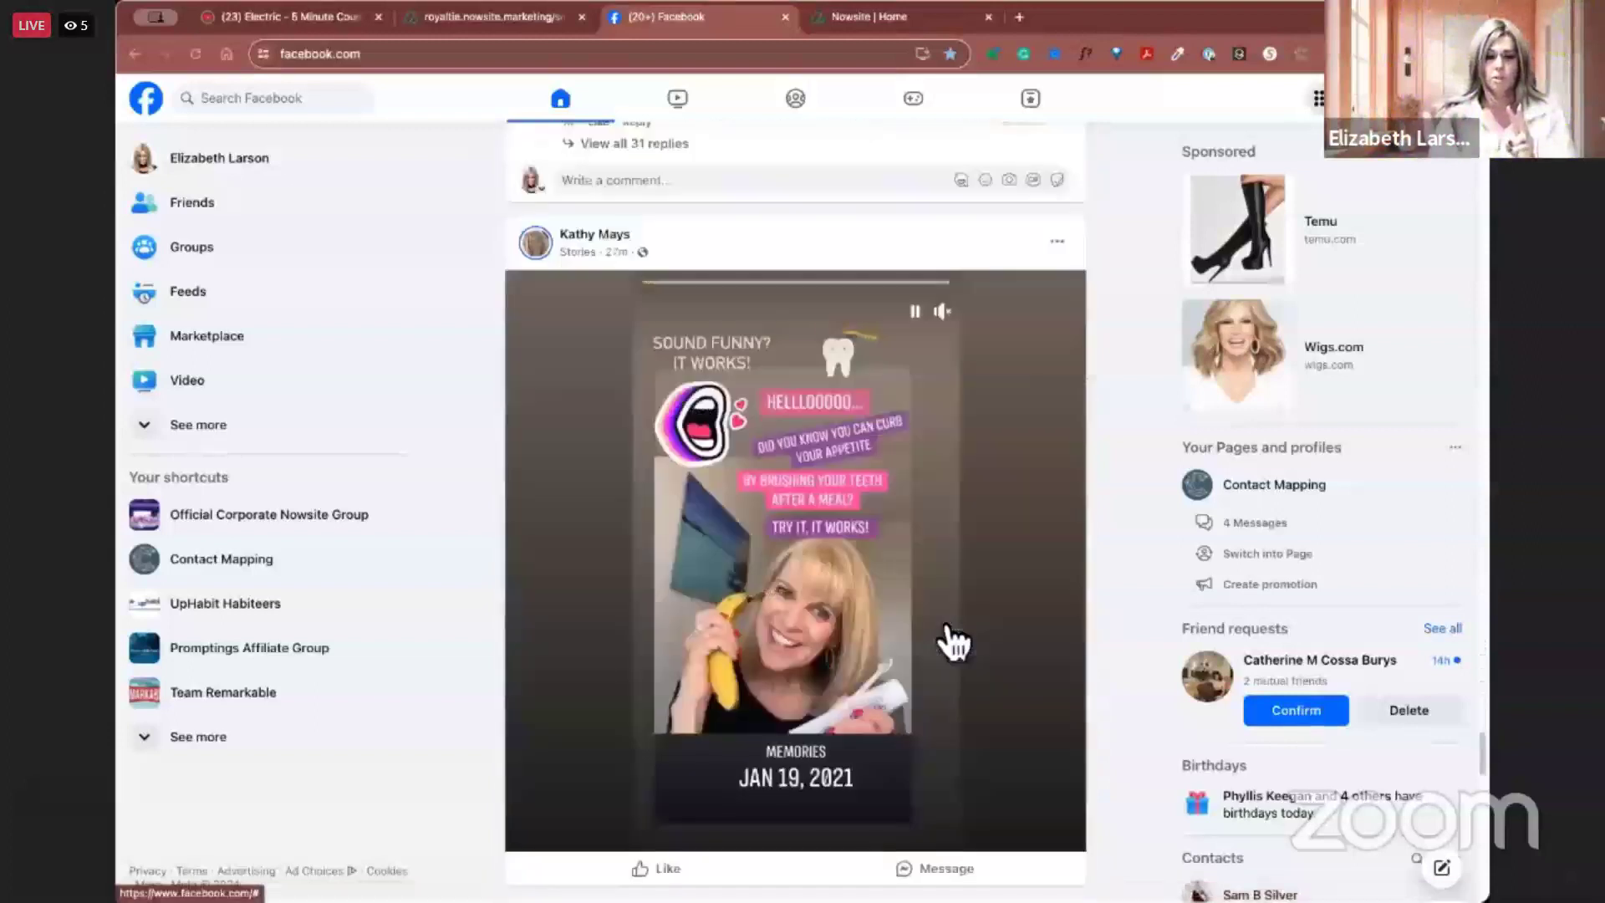
scroll(944, 635, up, 4)
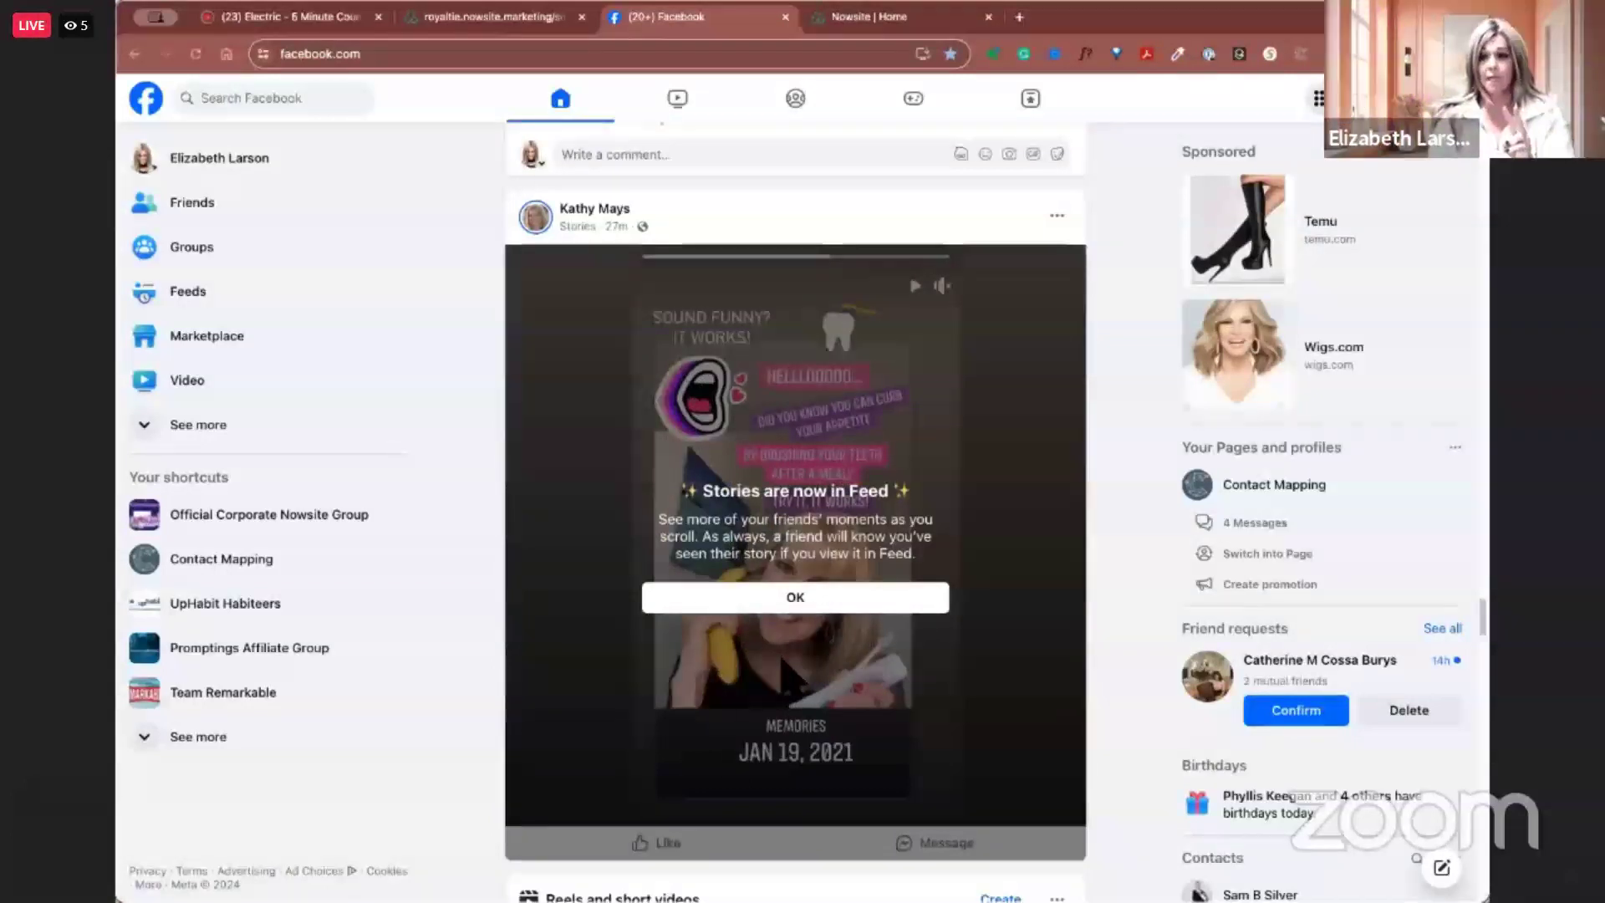
scroll(786, 678, down, 5)
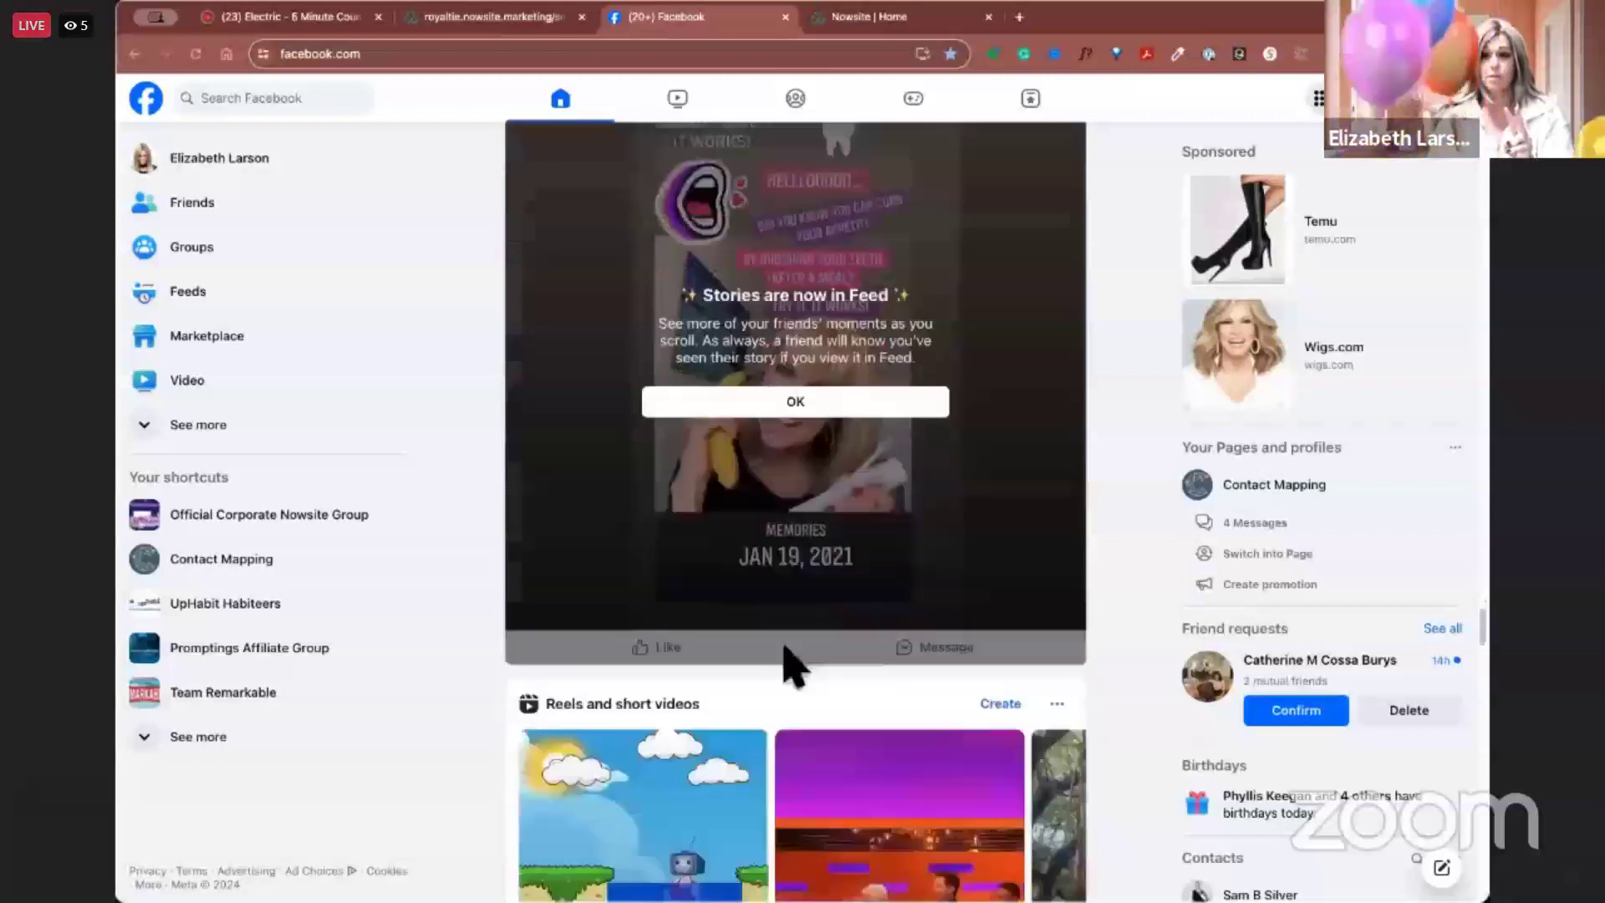
Browse further down the Facebook home feed, examining the reels, suggested page posts and group posts
scroll(798, 672, down, 8)
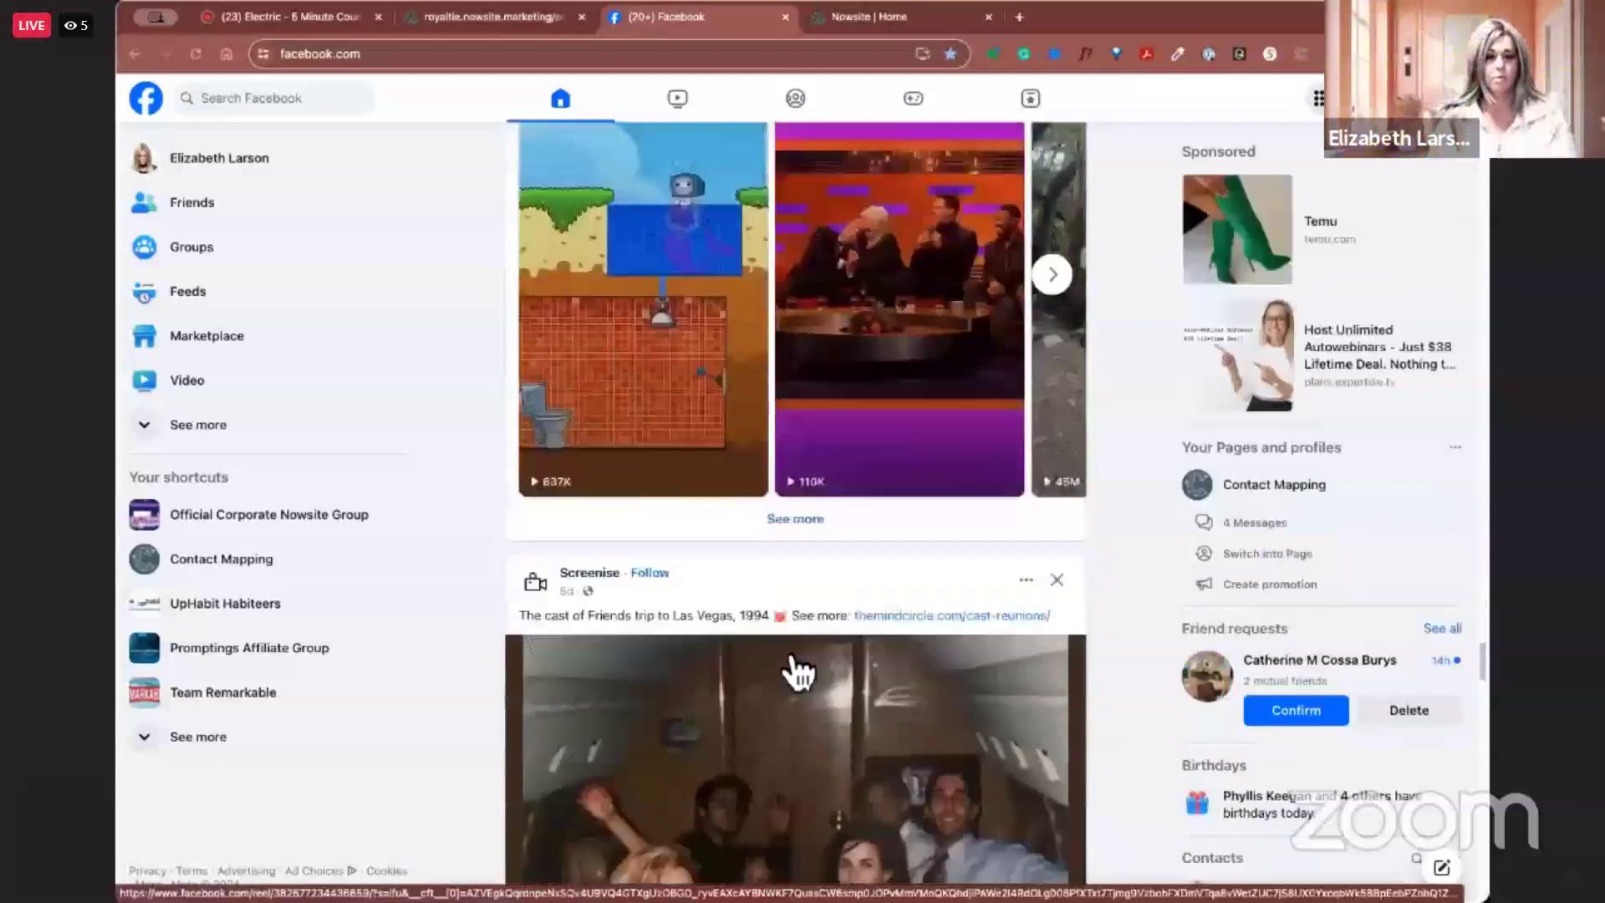
scroll(796, 669, down, 11)
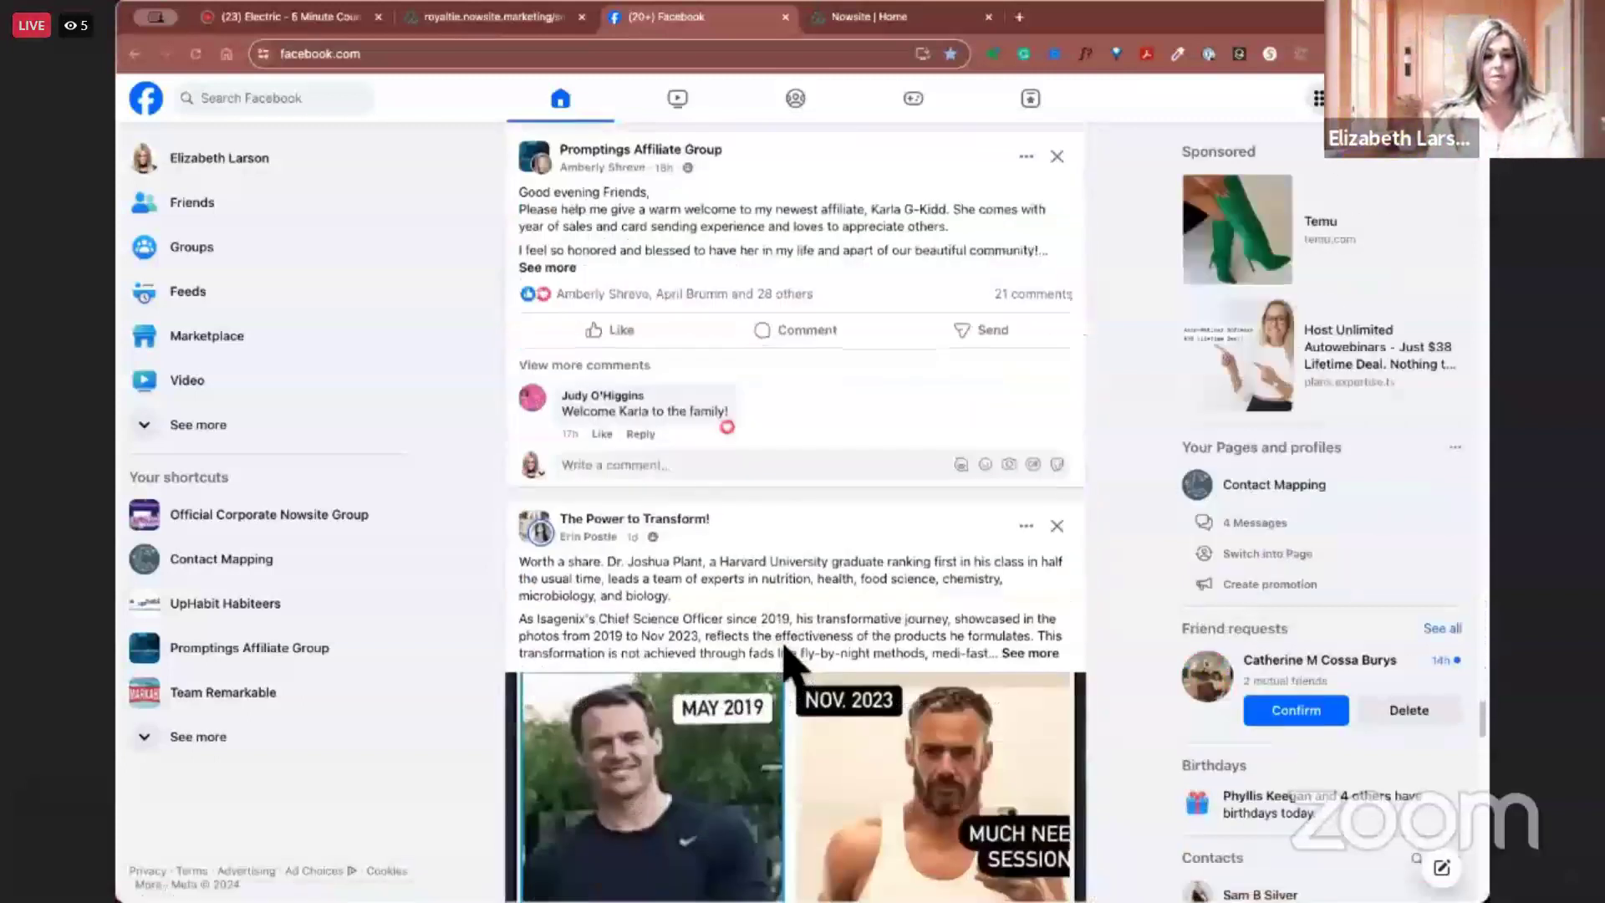
scroll(802, 681, up, 6)
scroll(807, 690, up, 5)
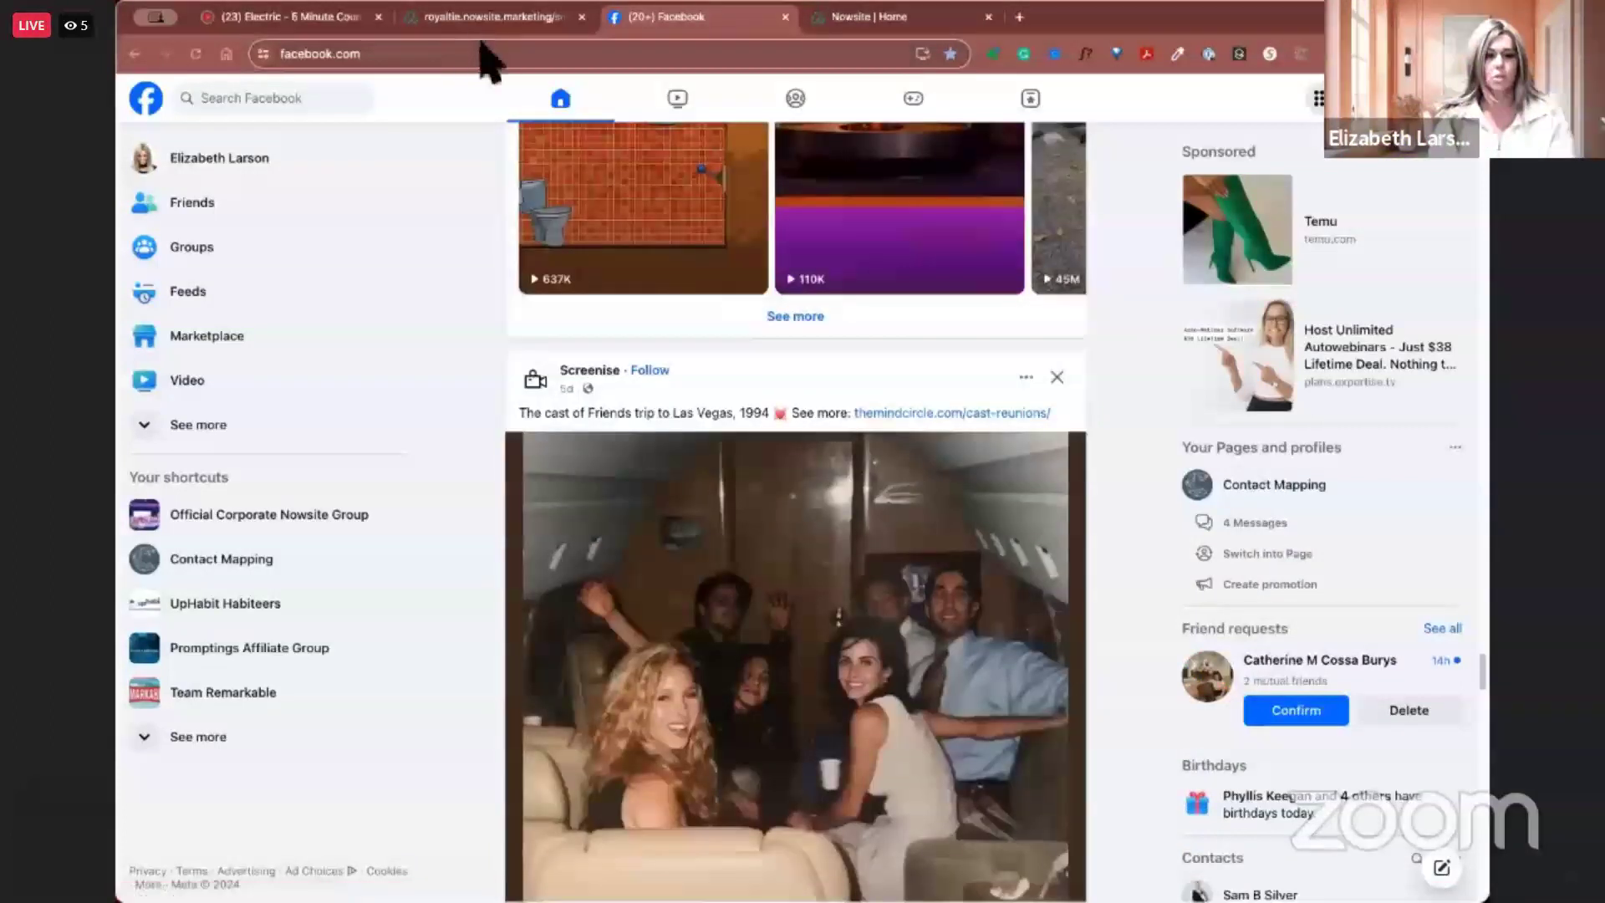
Return to Nowsite and review the Caption my Image, Caption my Video and Short Text-Only Post forms
click(469, 17)
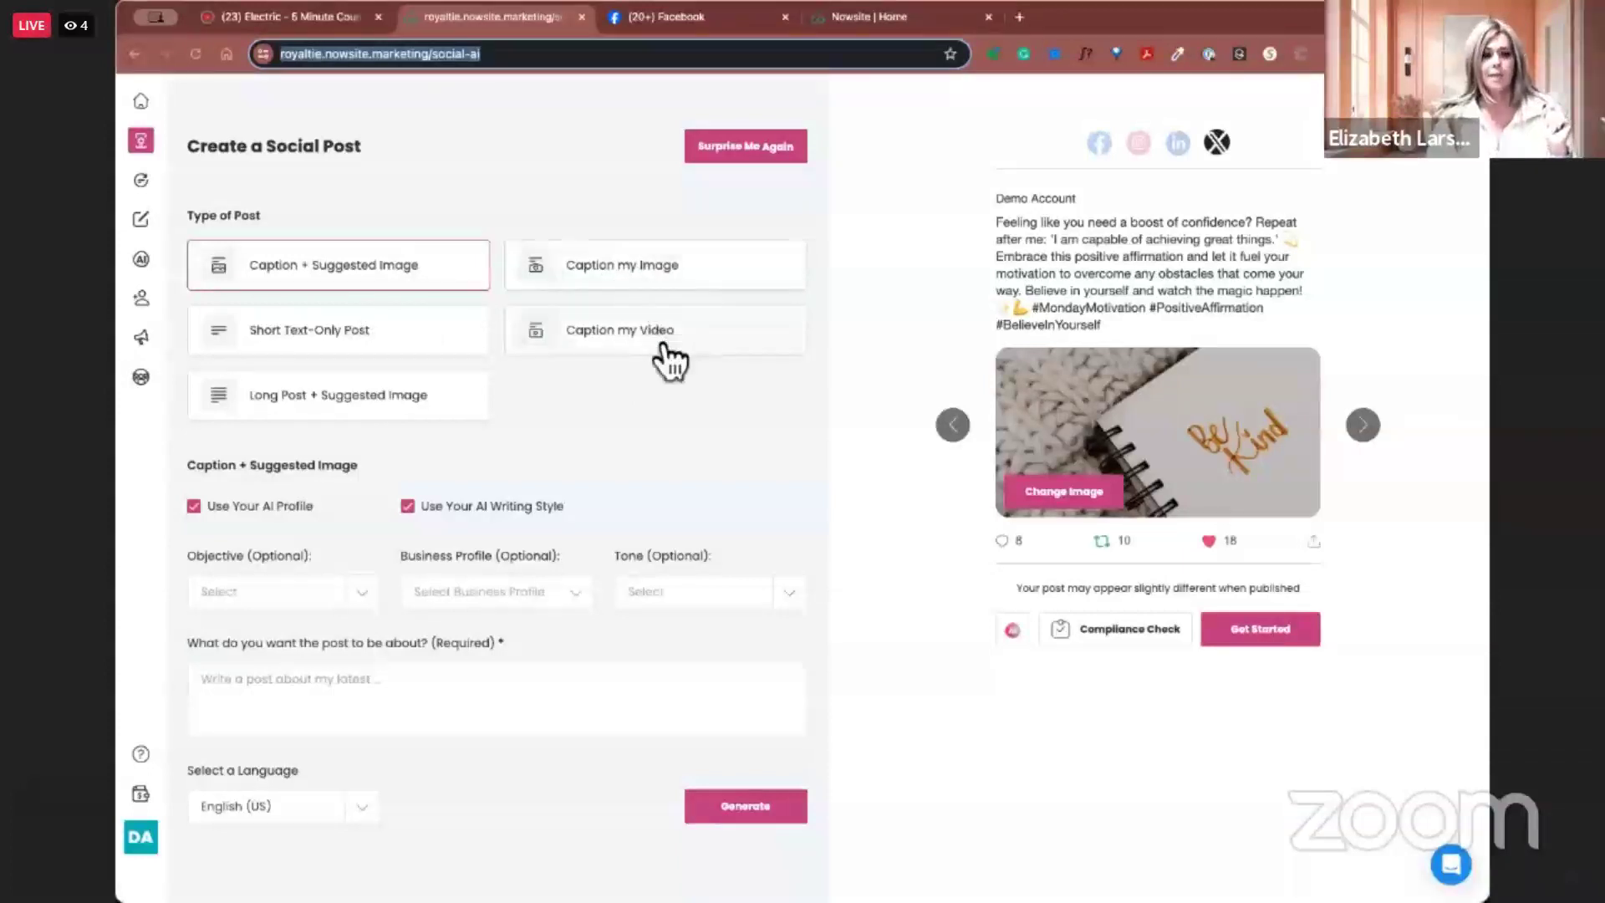
click(656, 280)
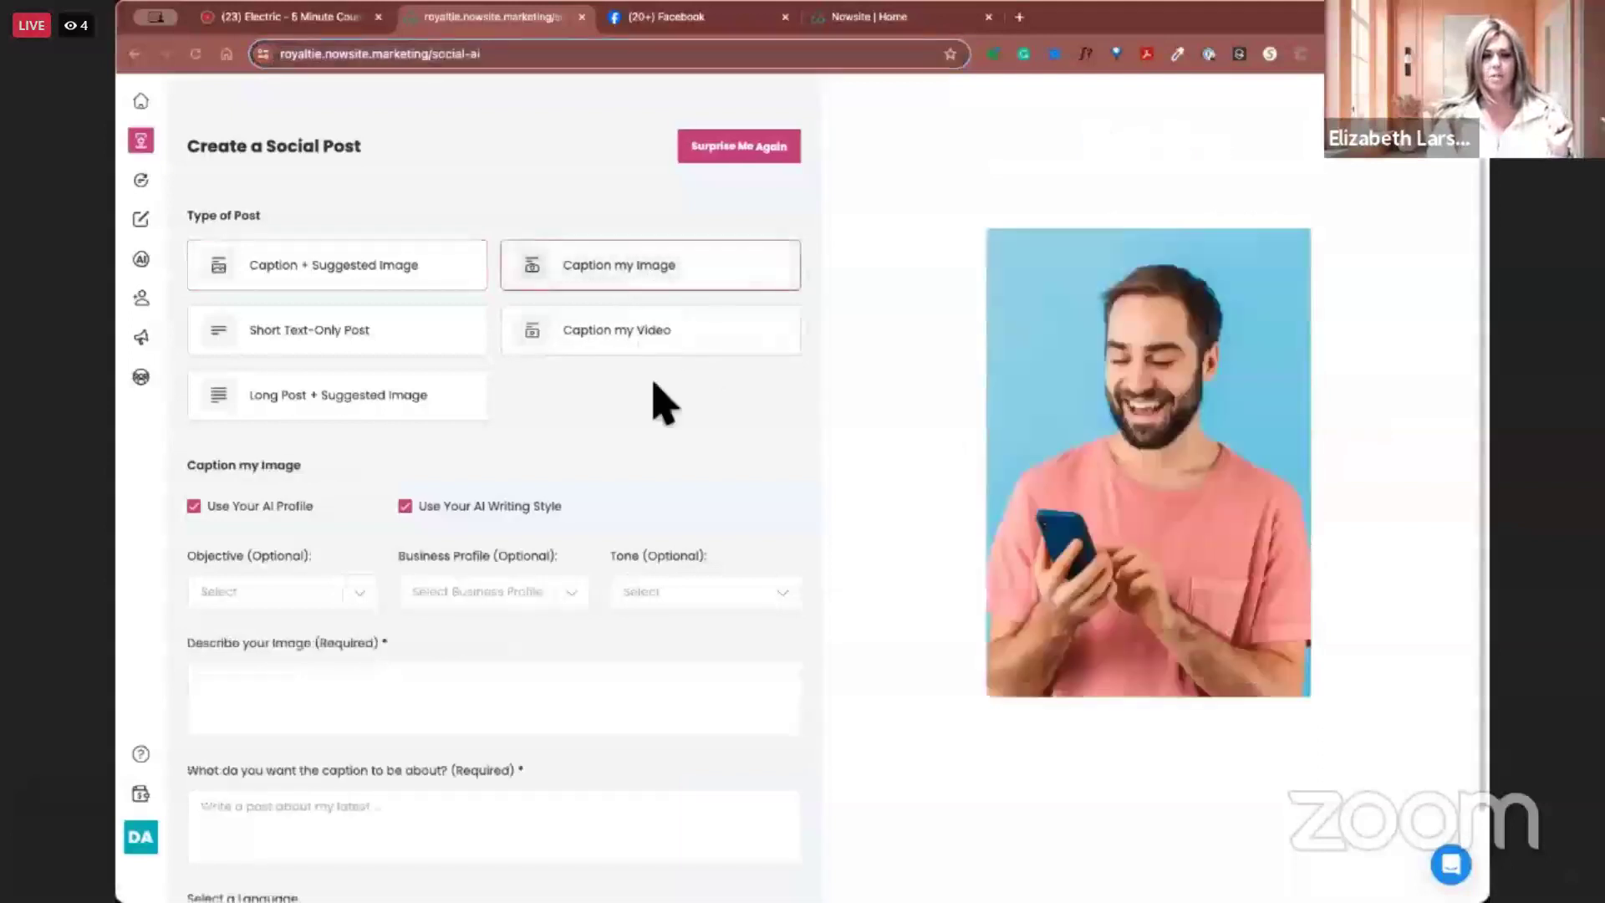
scroll(589, 603, down, 1)
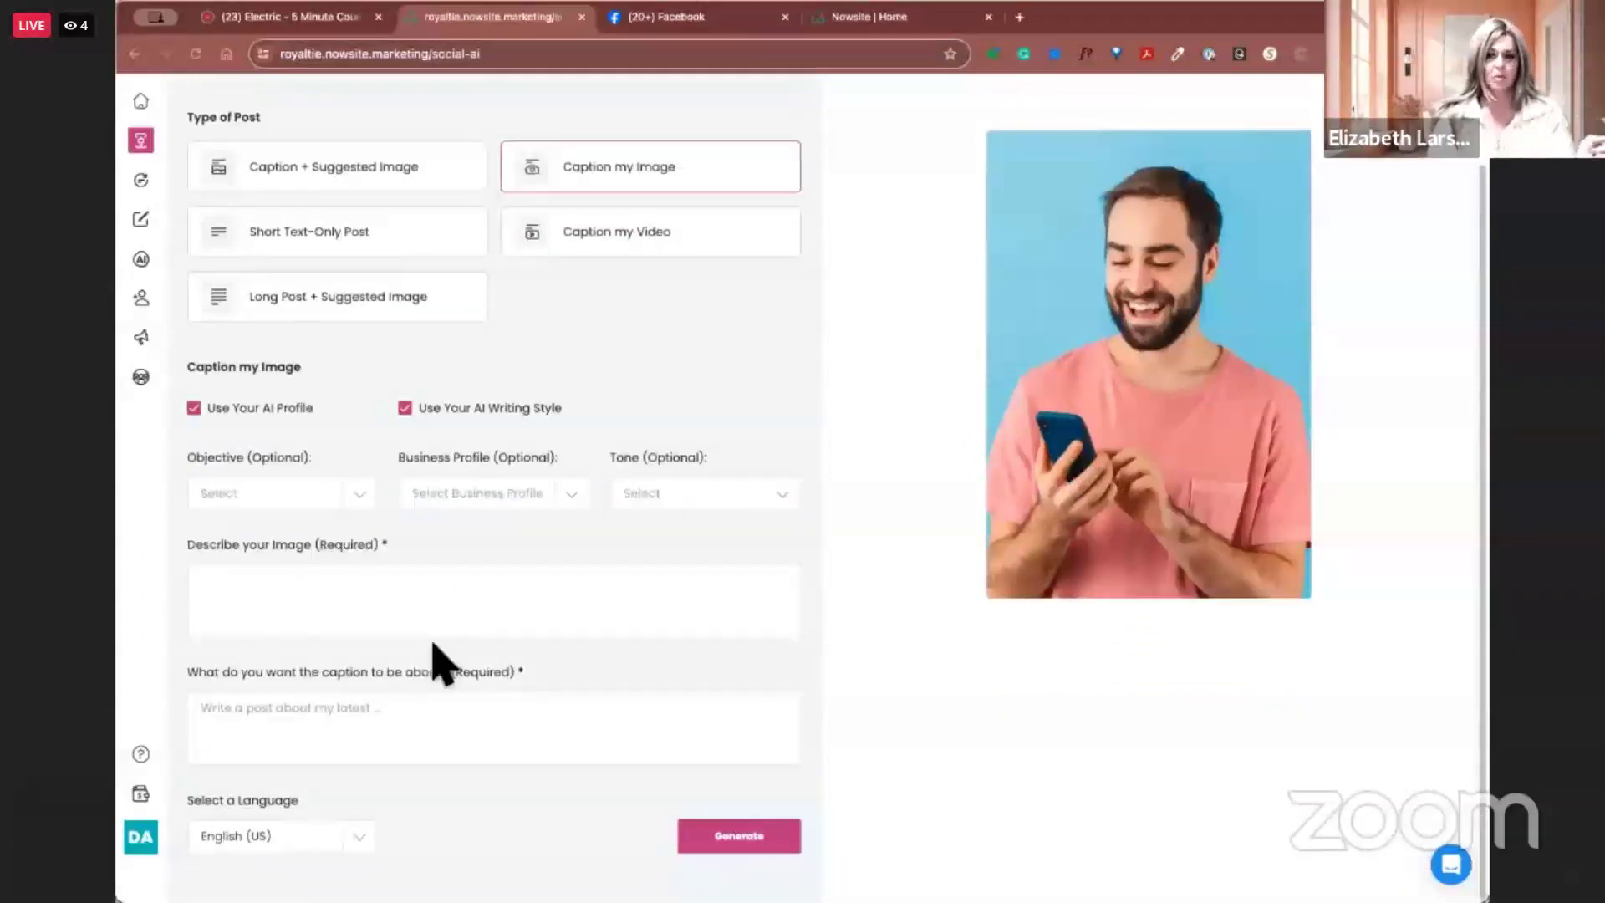
click(608, 245)
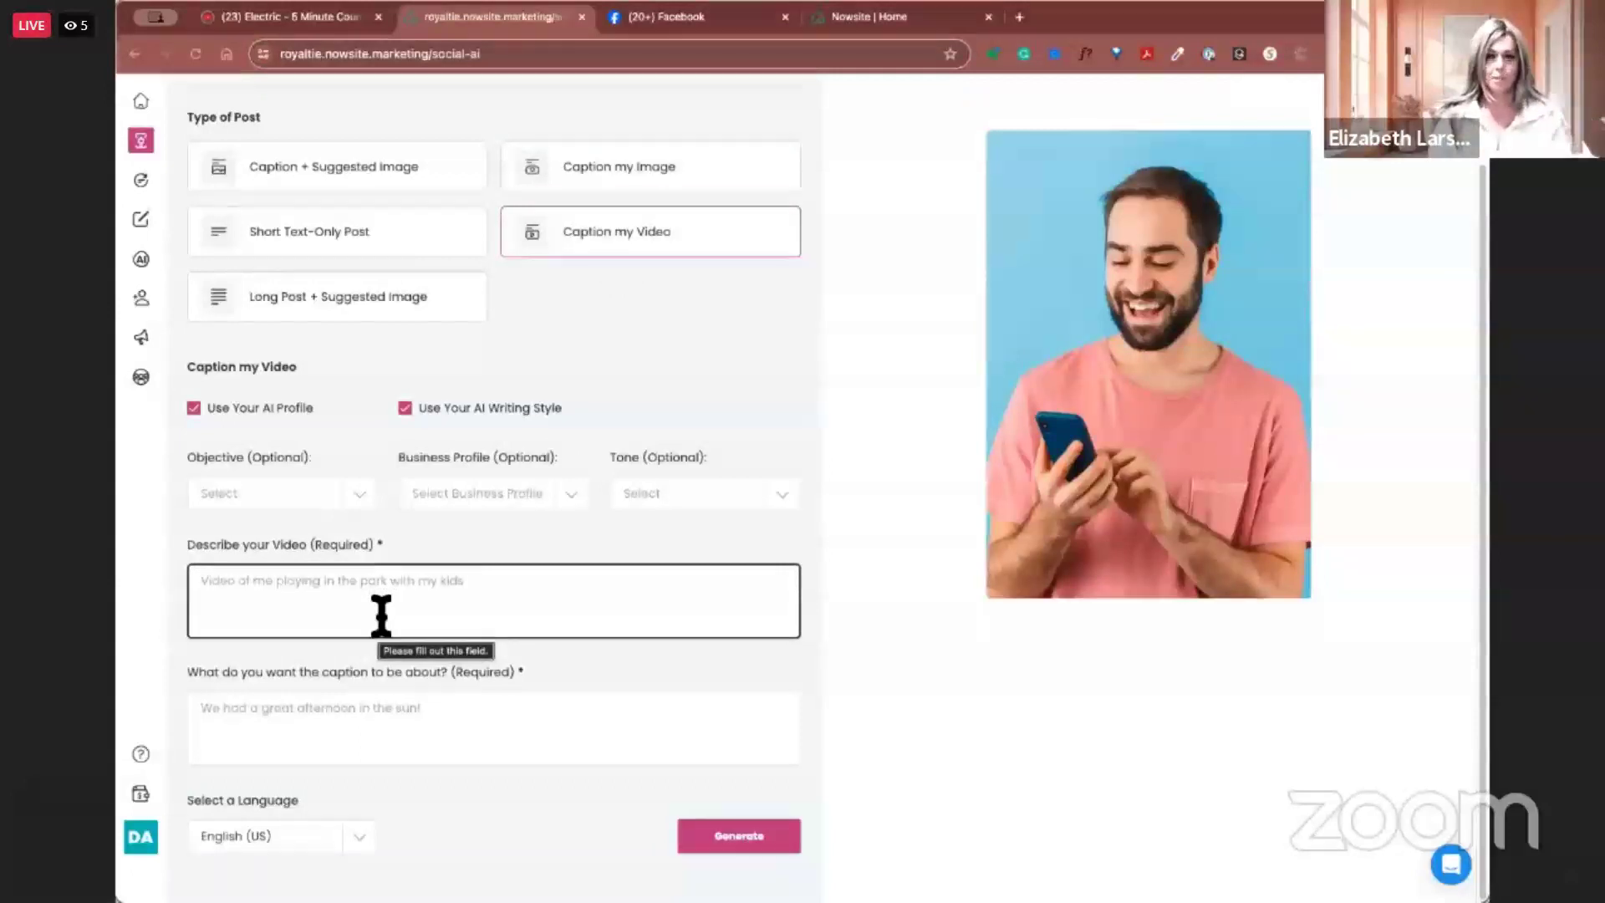
click(595, 180)
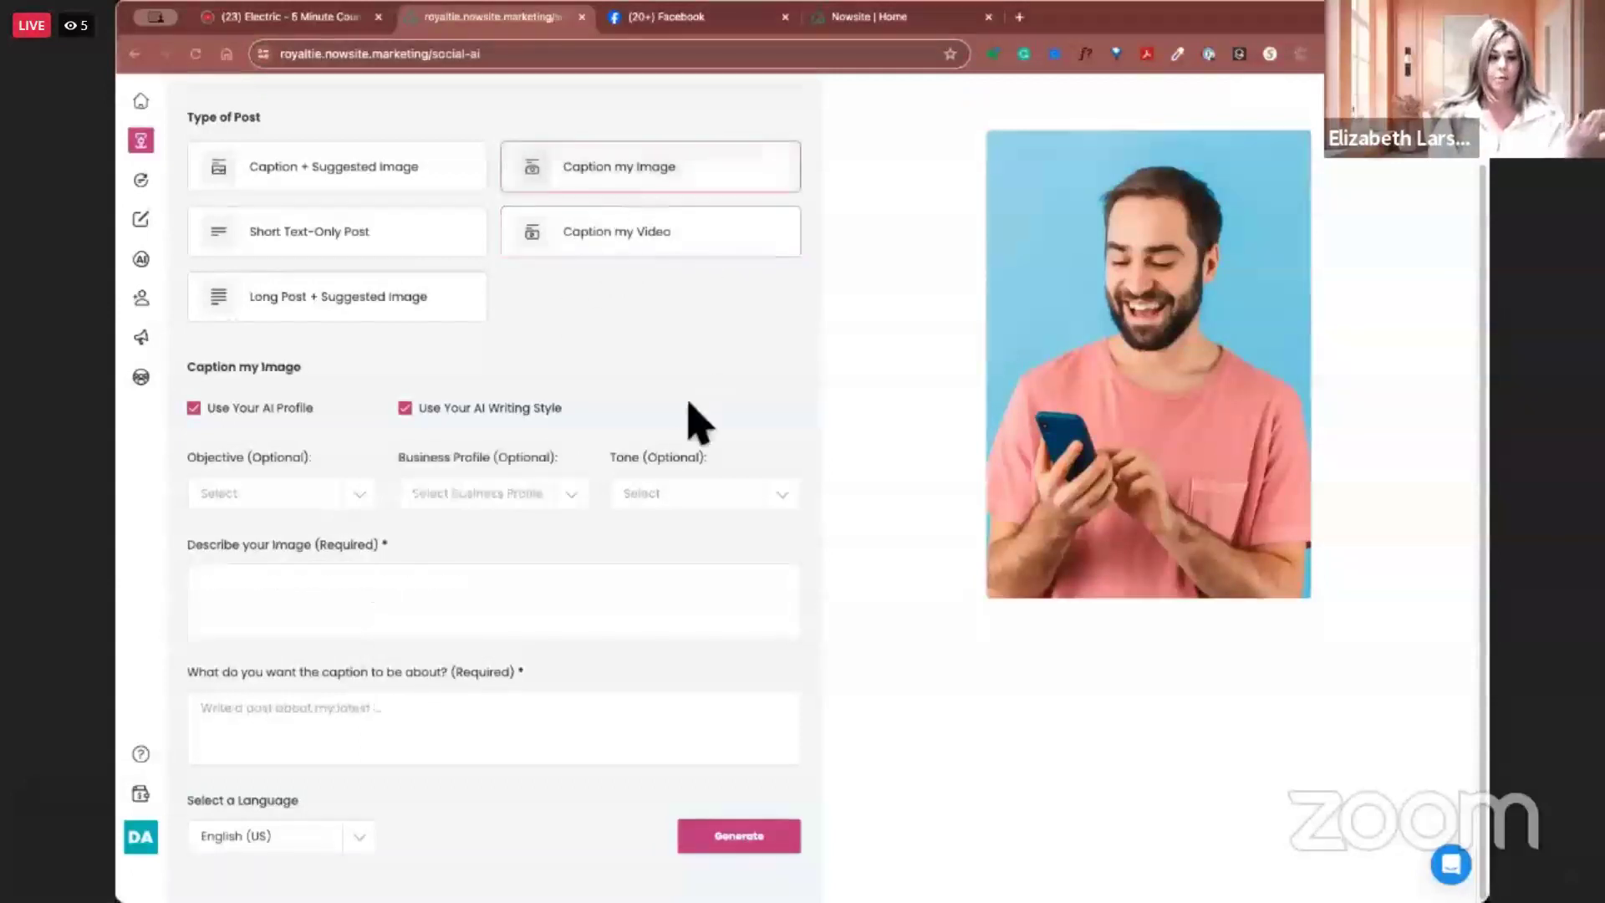
click(556, 609)
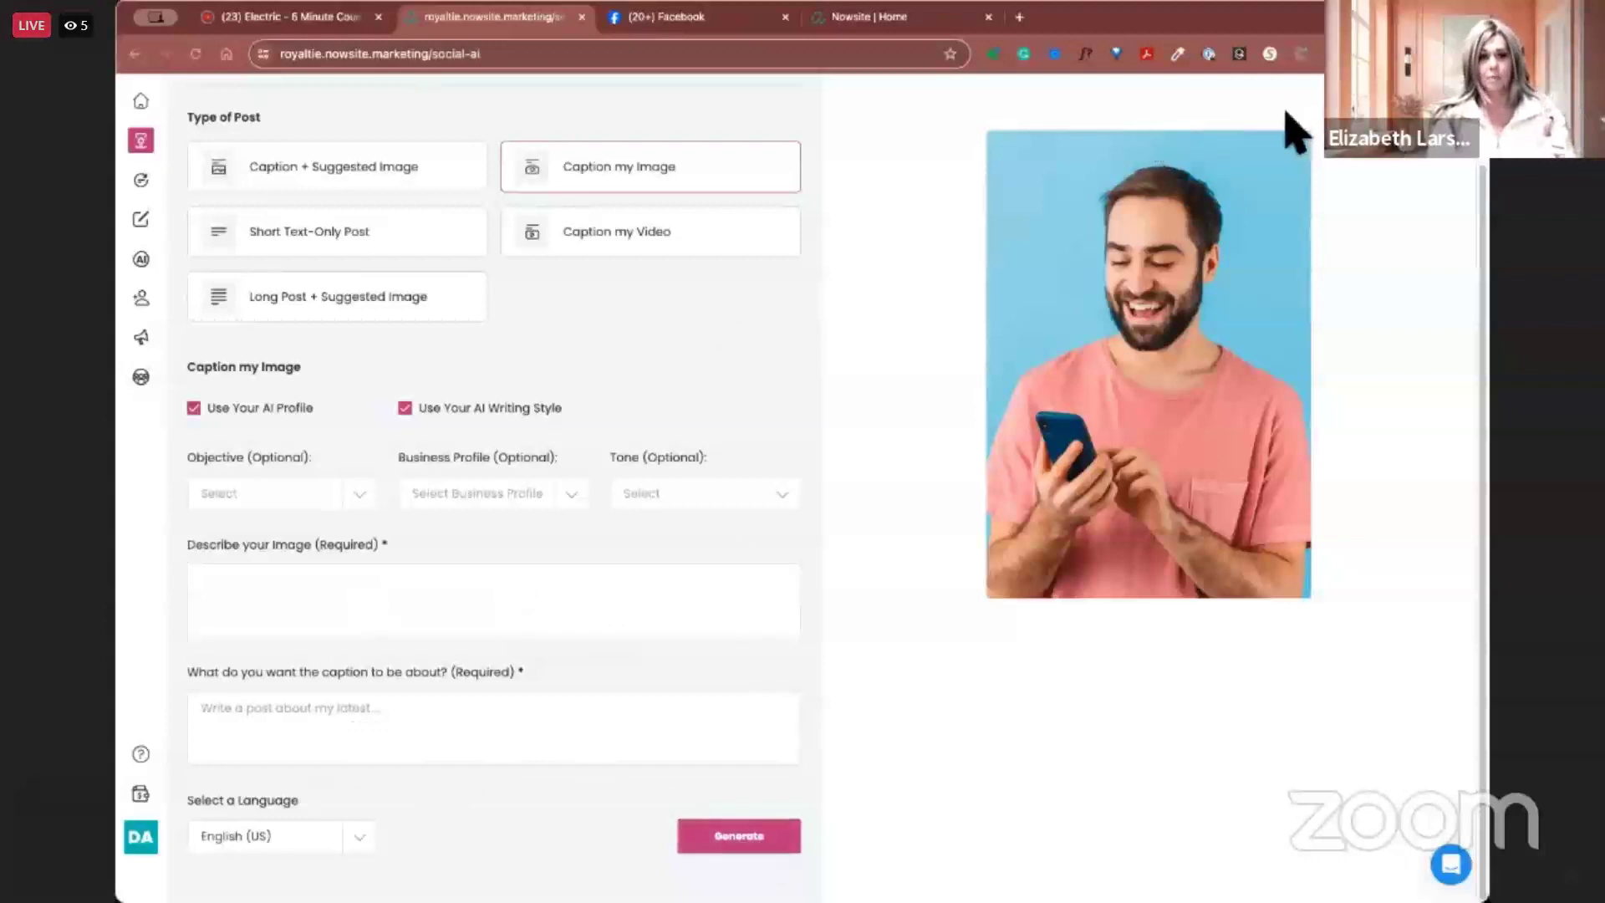
click(410, 231)
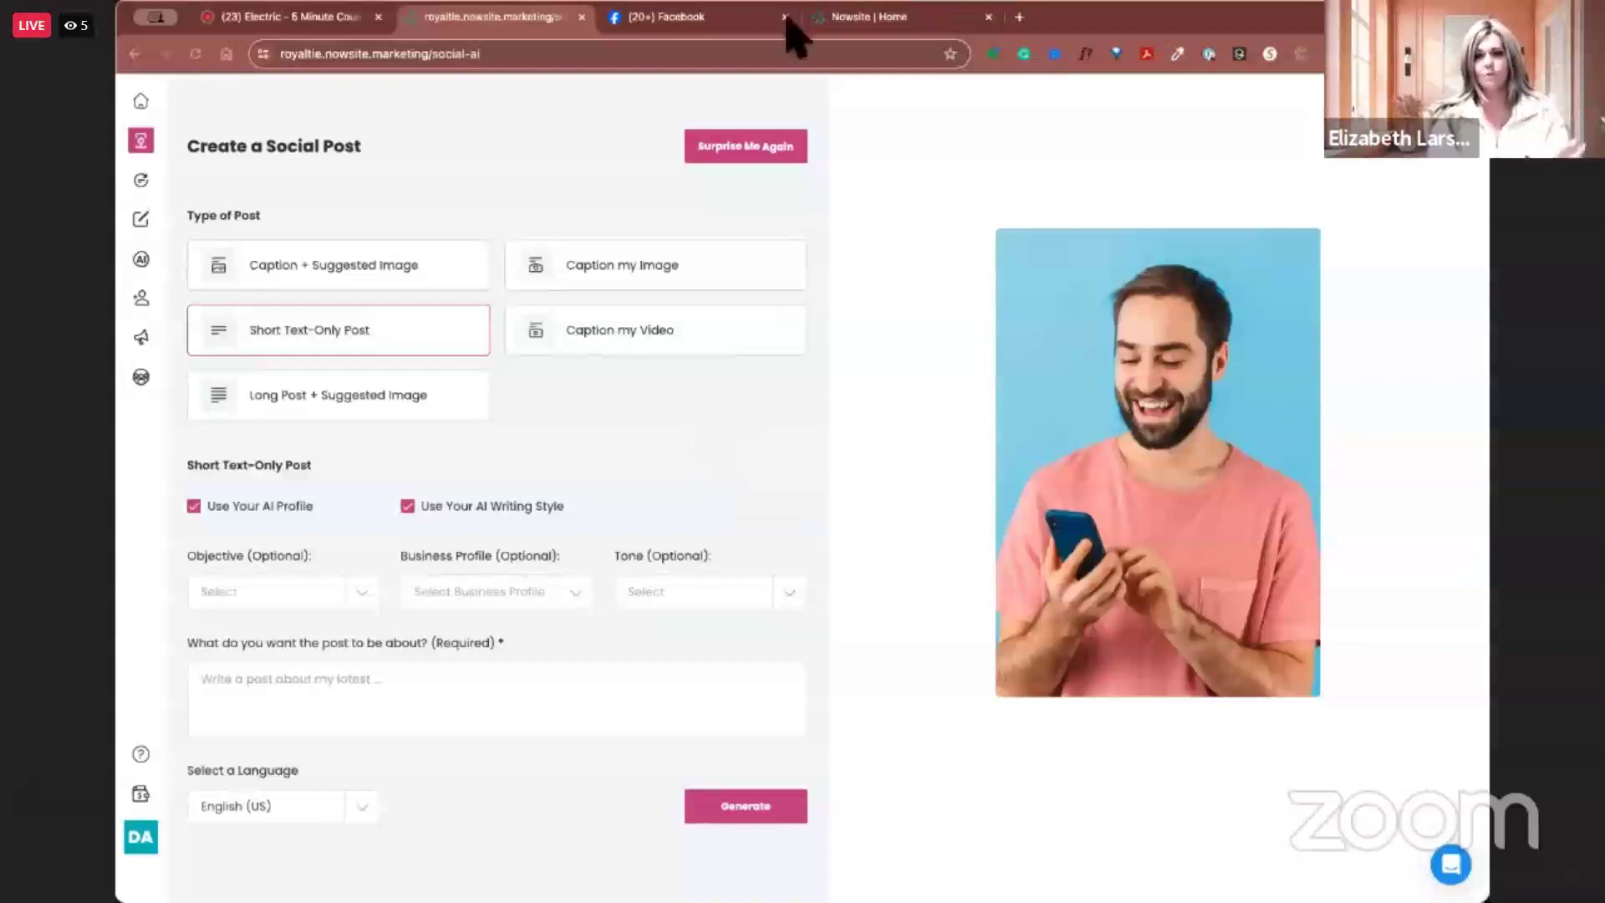
Switch to Facebook, open your own profile and examine the video, photo and text-only posts shared there
click(756, 18)
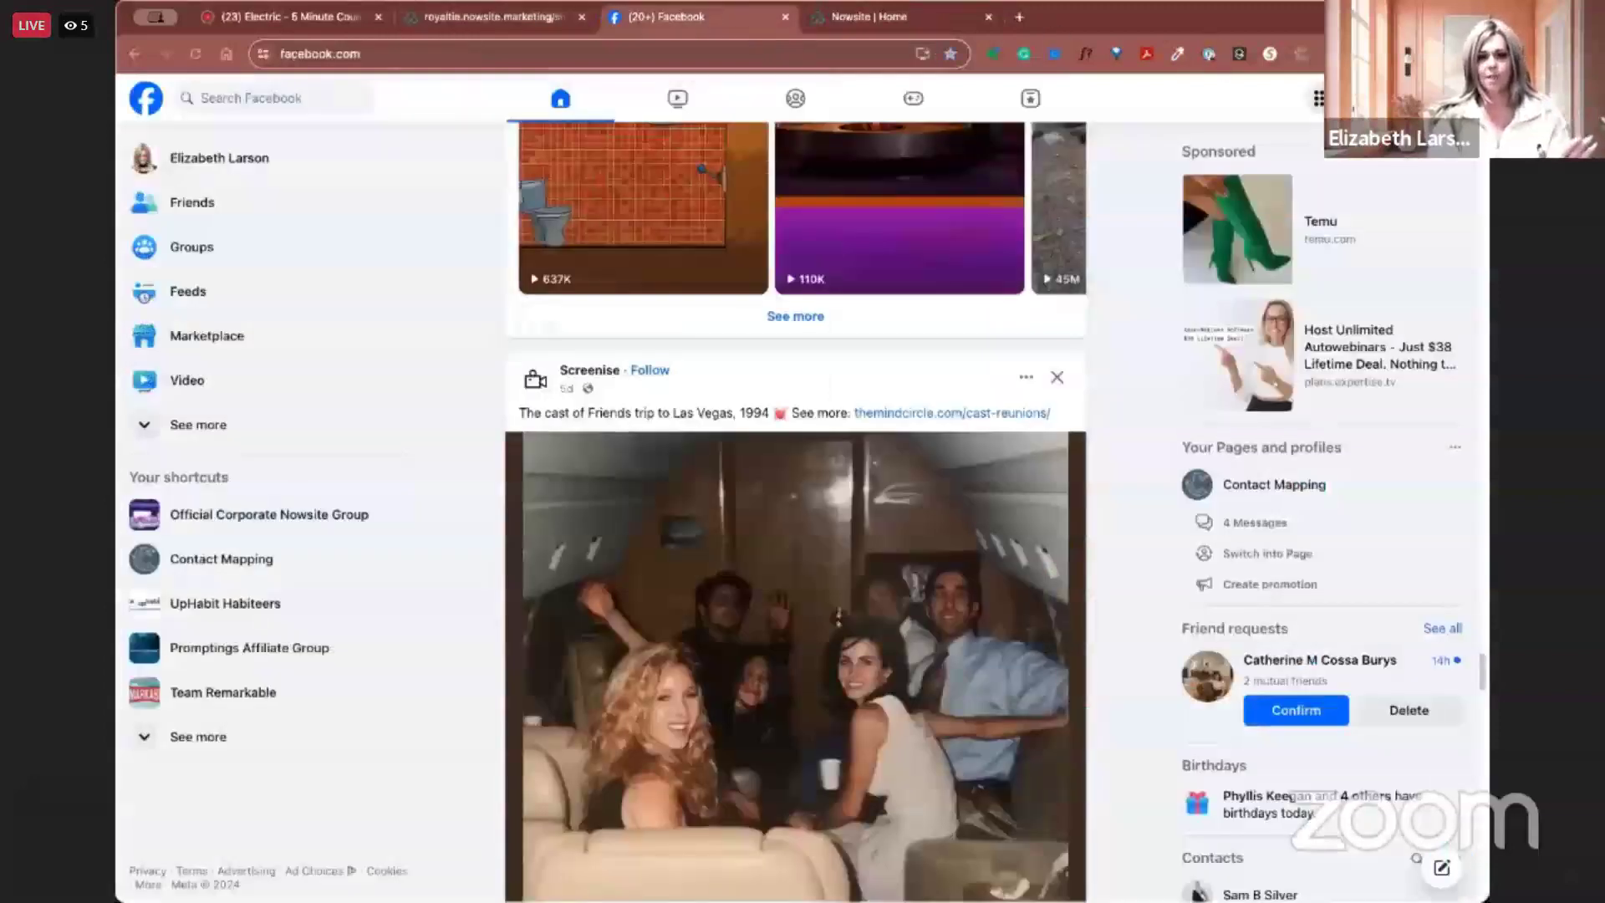
click(1467, 98)
click(1279, 163)
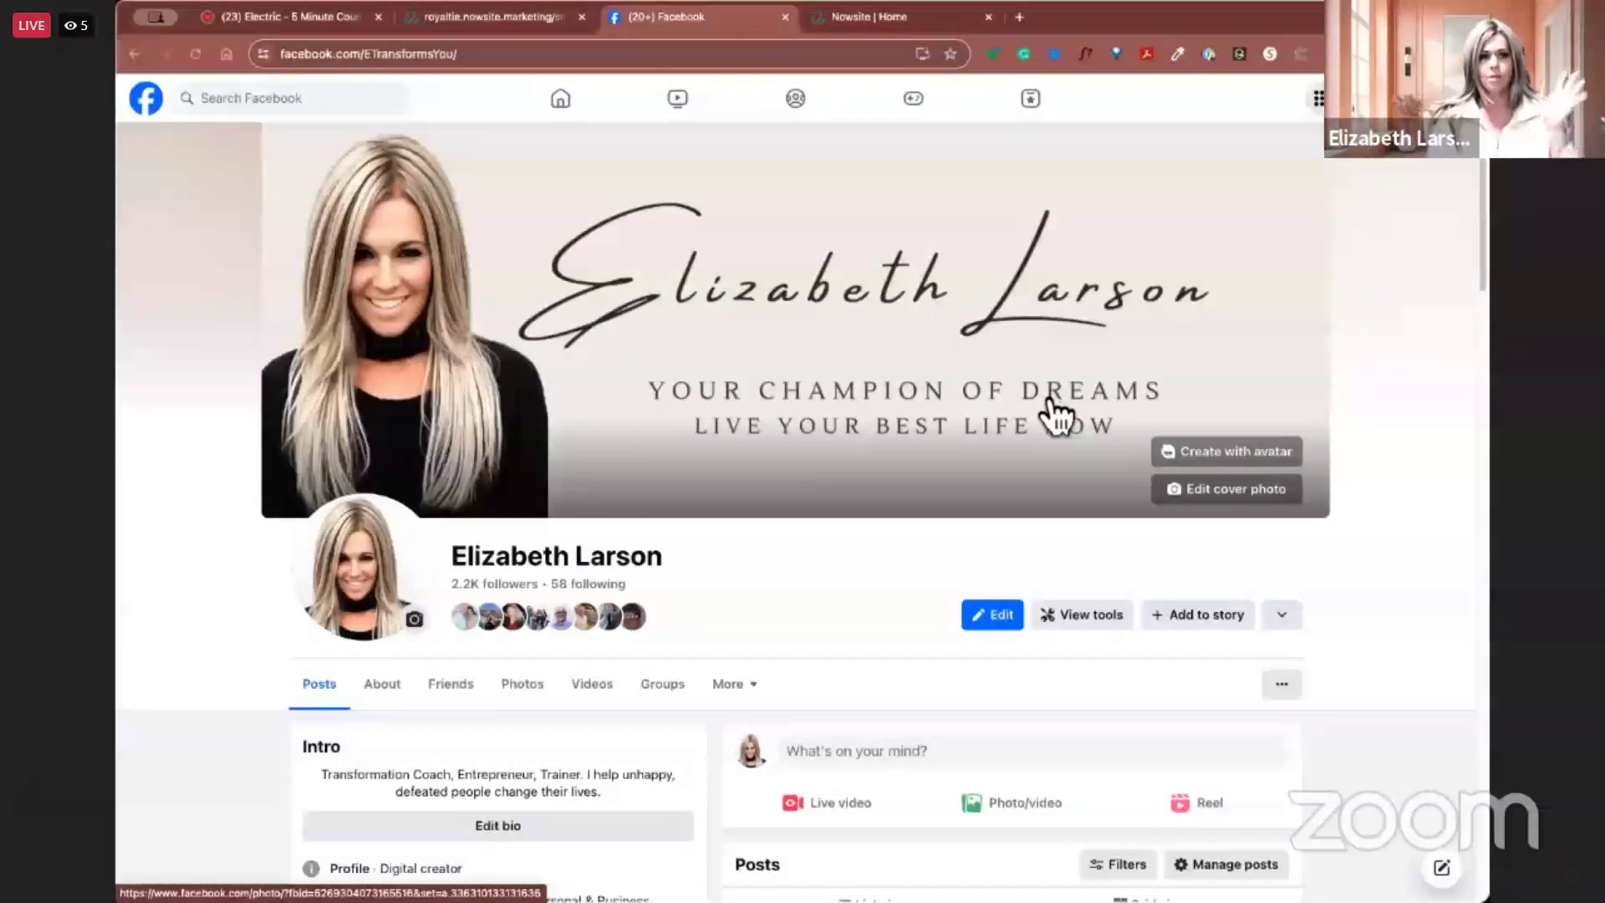
click(474, 54)
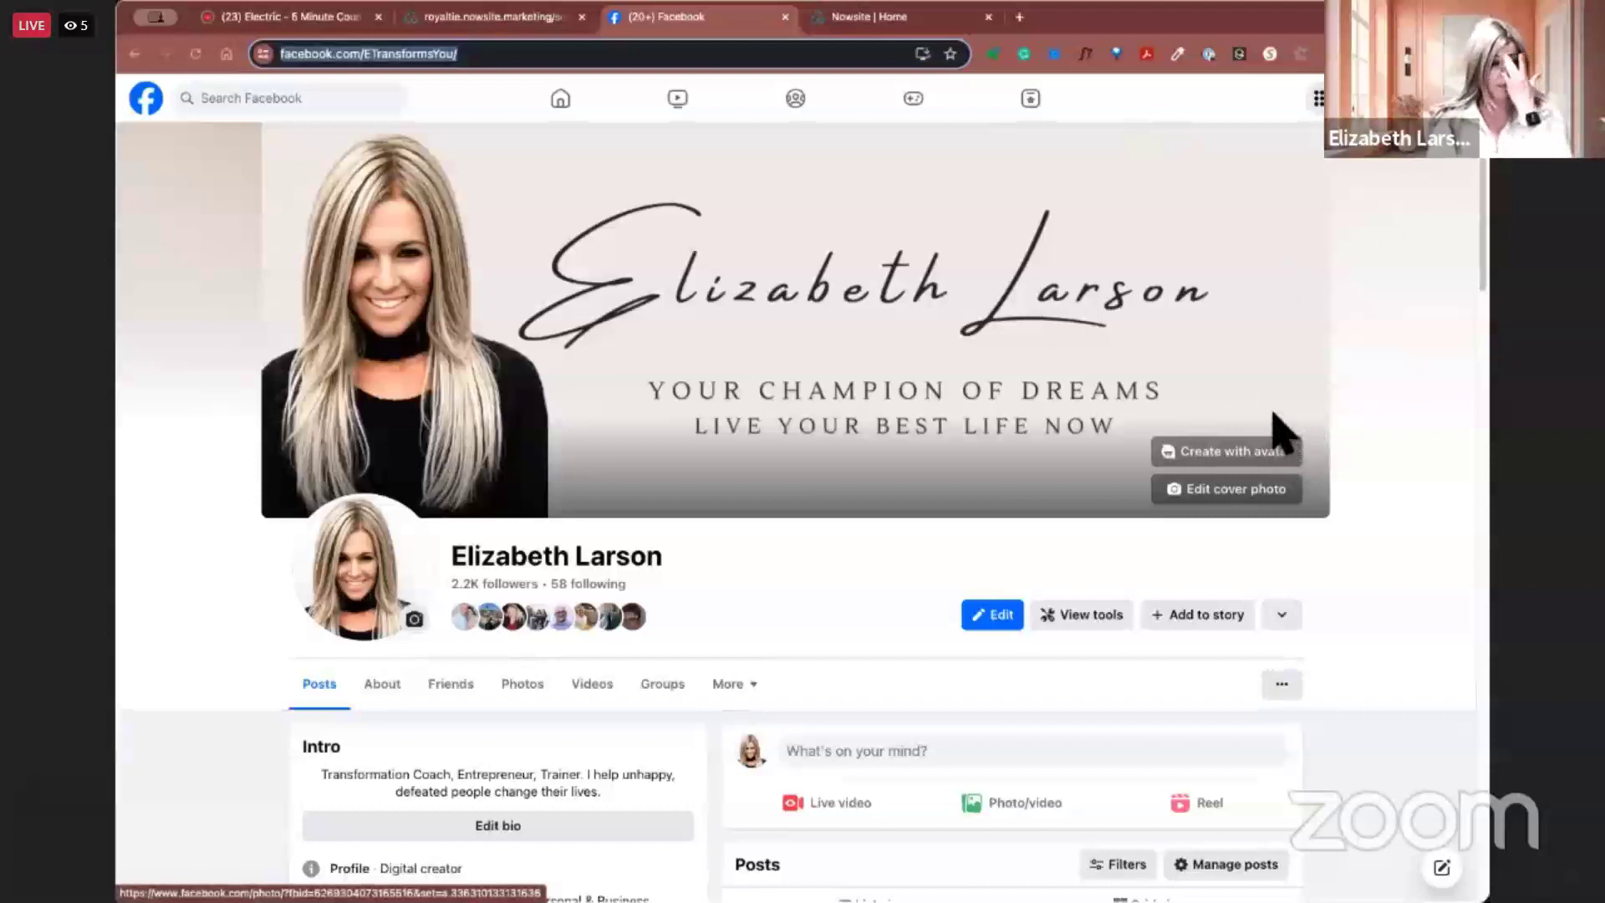
scroll(1274, 431, down, 7)
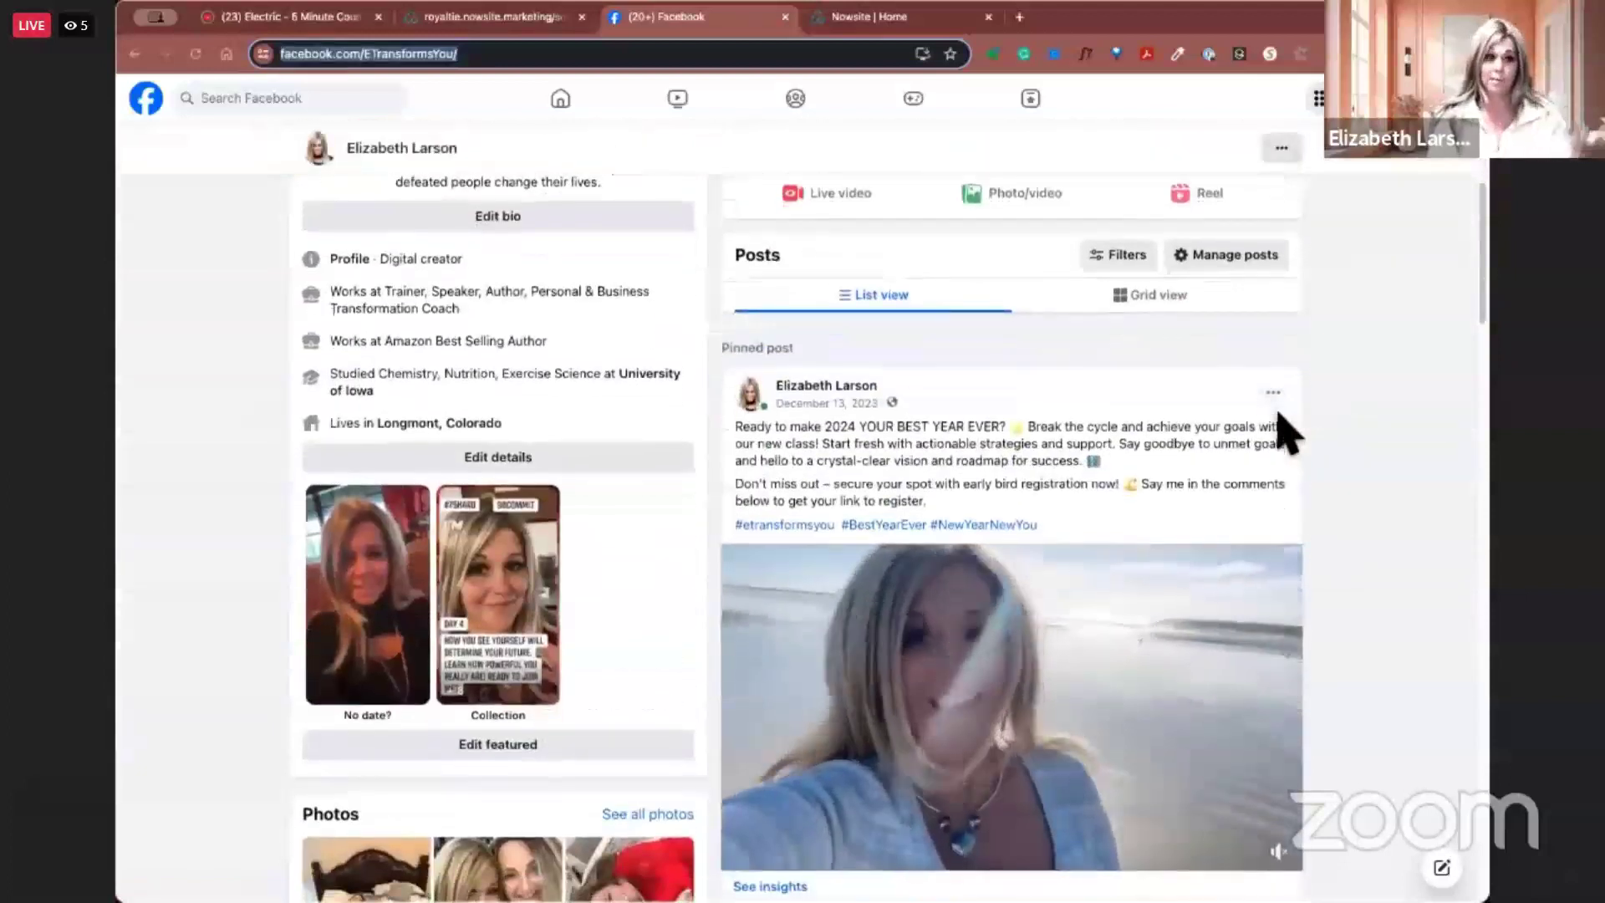
scroll(1287, 430, down, 1)
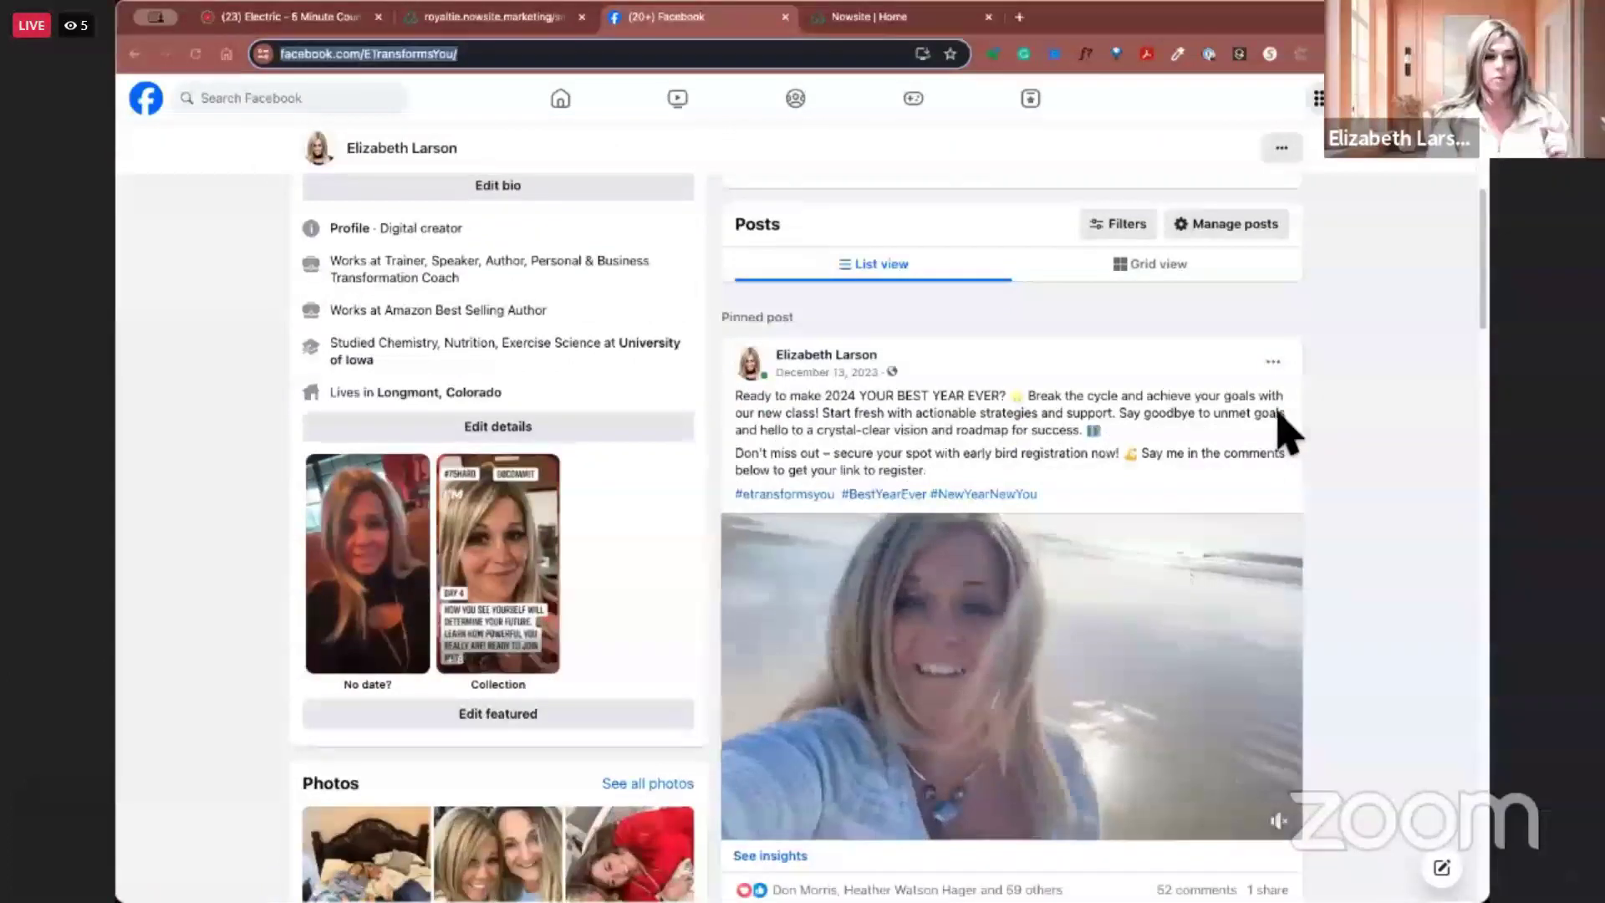
scroll(1288, 430, down, 3)
scroll(1288, 430, down, 6)
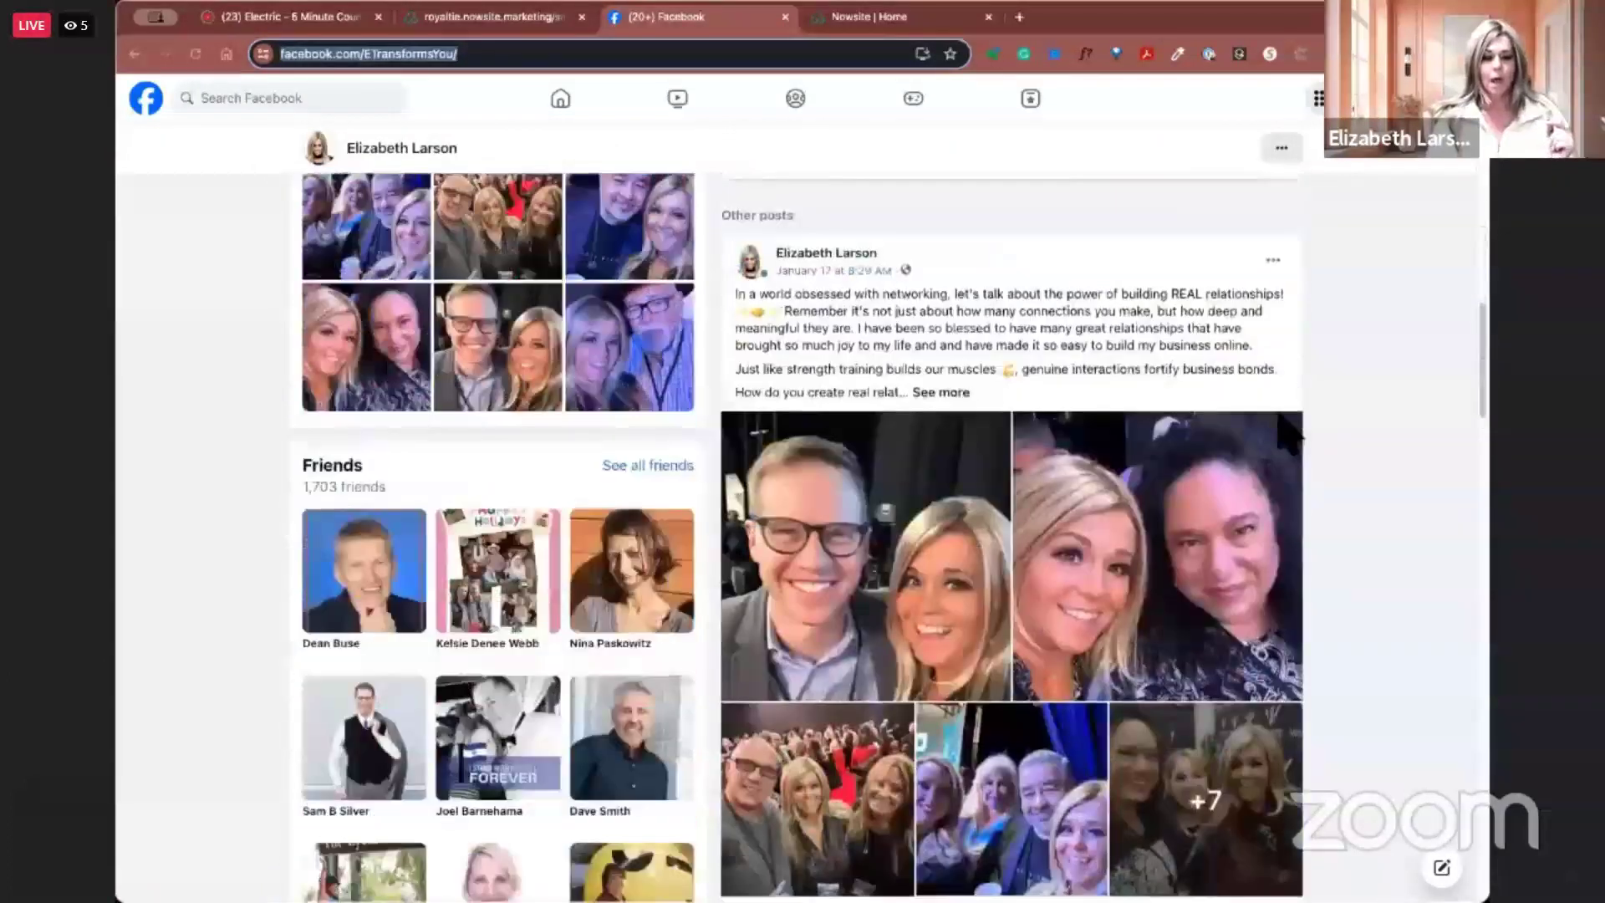
scroll(1287, 431, down, 15)
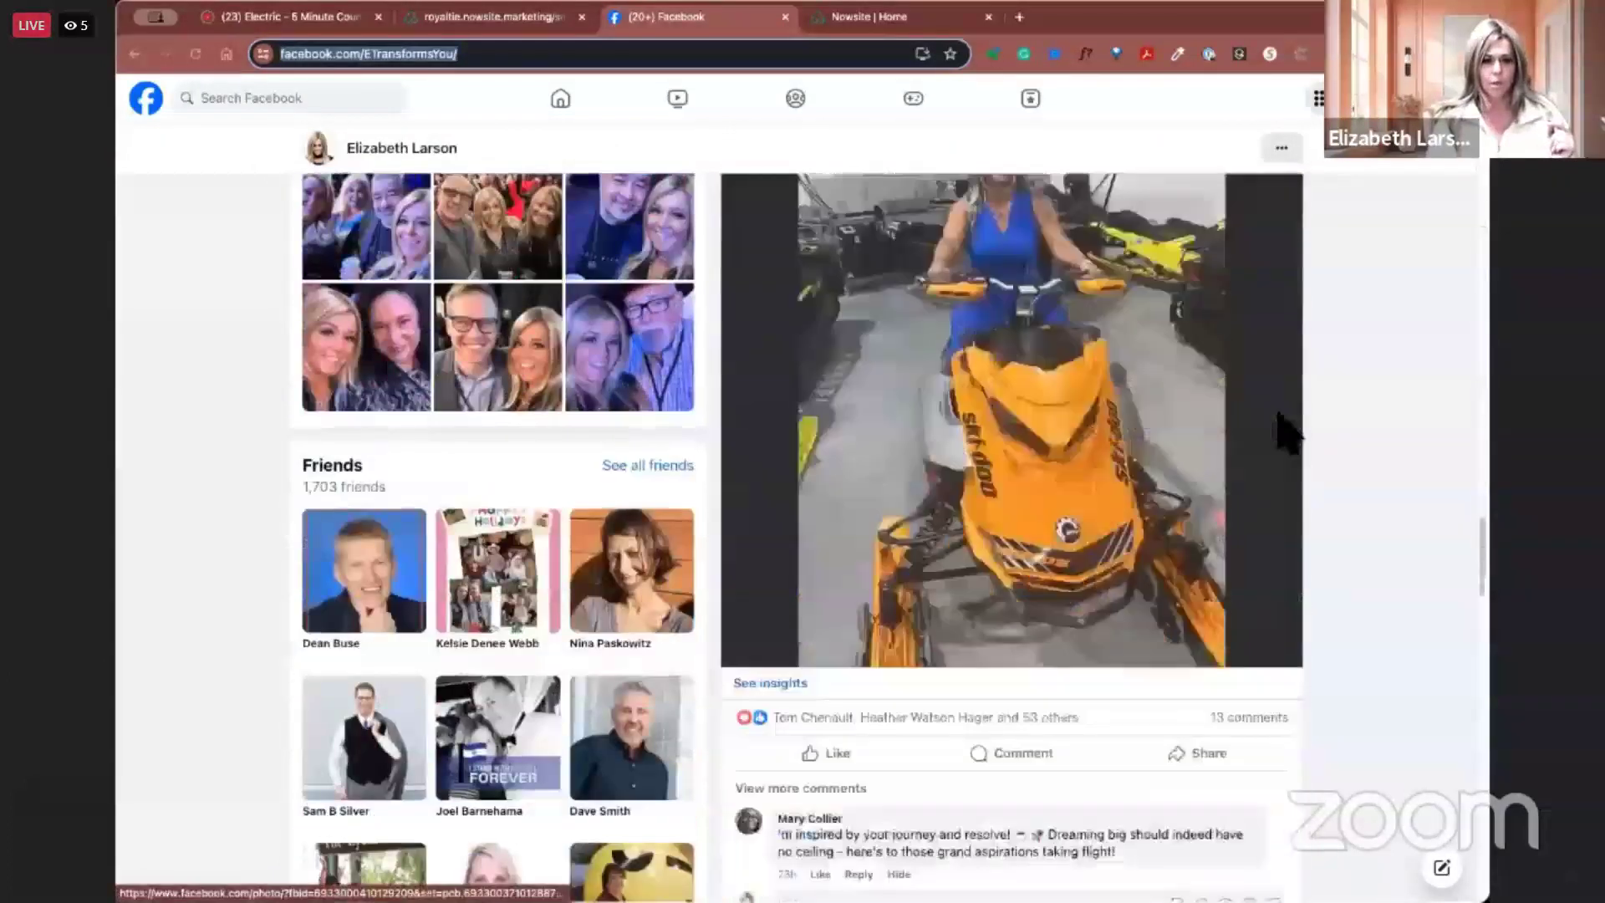
scroll(1287, 431, down, 5)
scroll(1280, 422, up, 3)
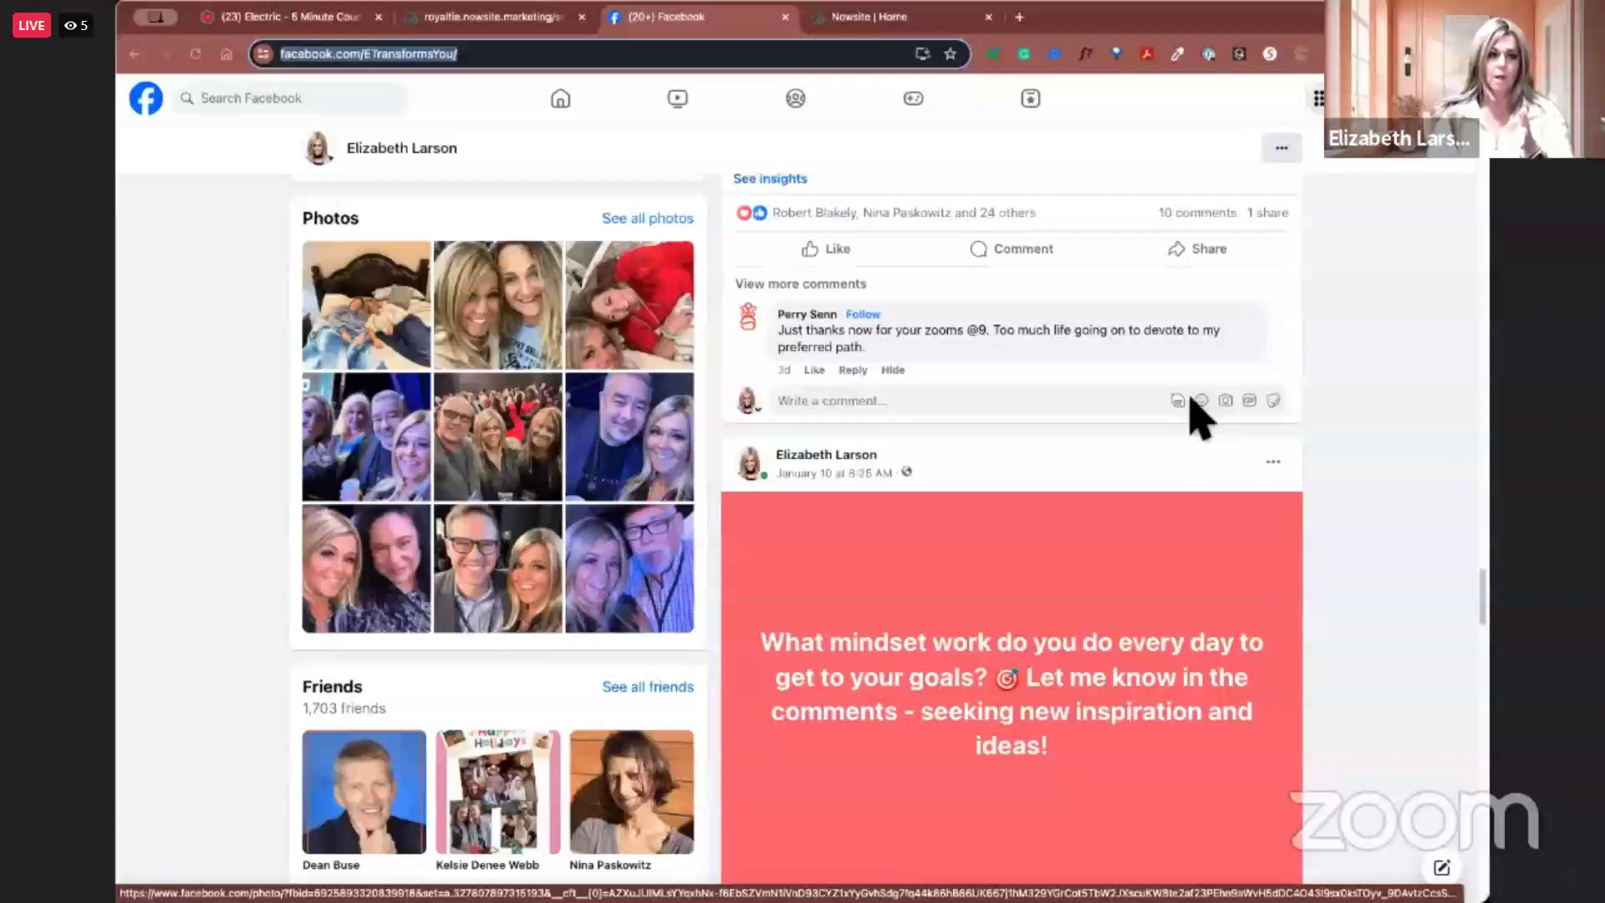
Go back to Nowsite and view the Long Post + Suggested Image form and the second Nowsite tab's post form
click(514, 20)
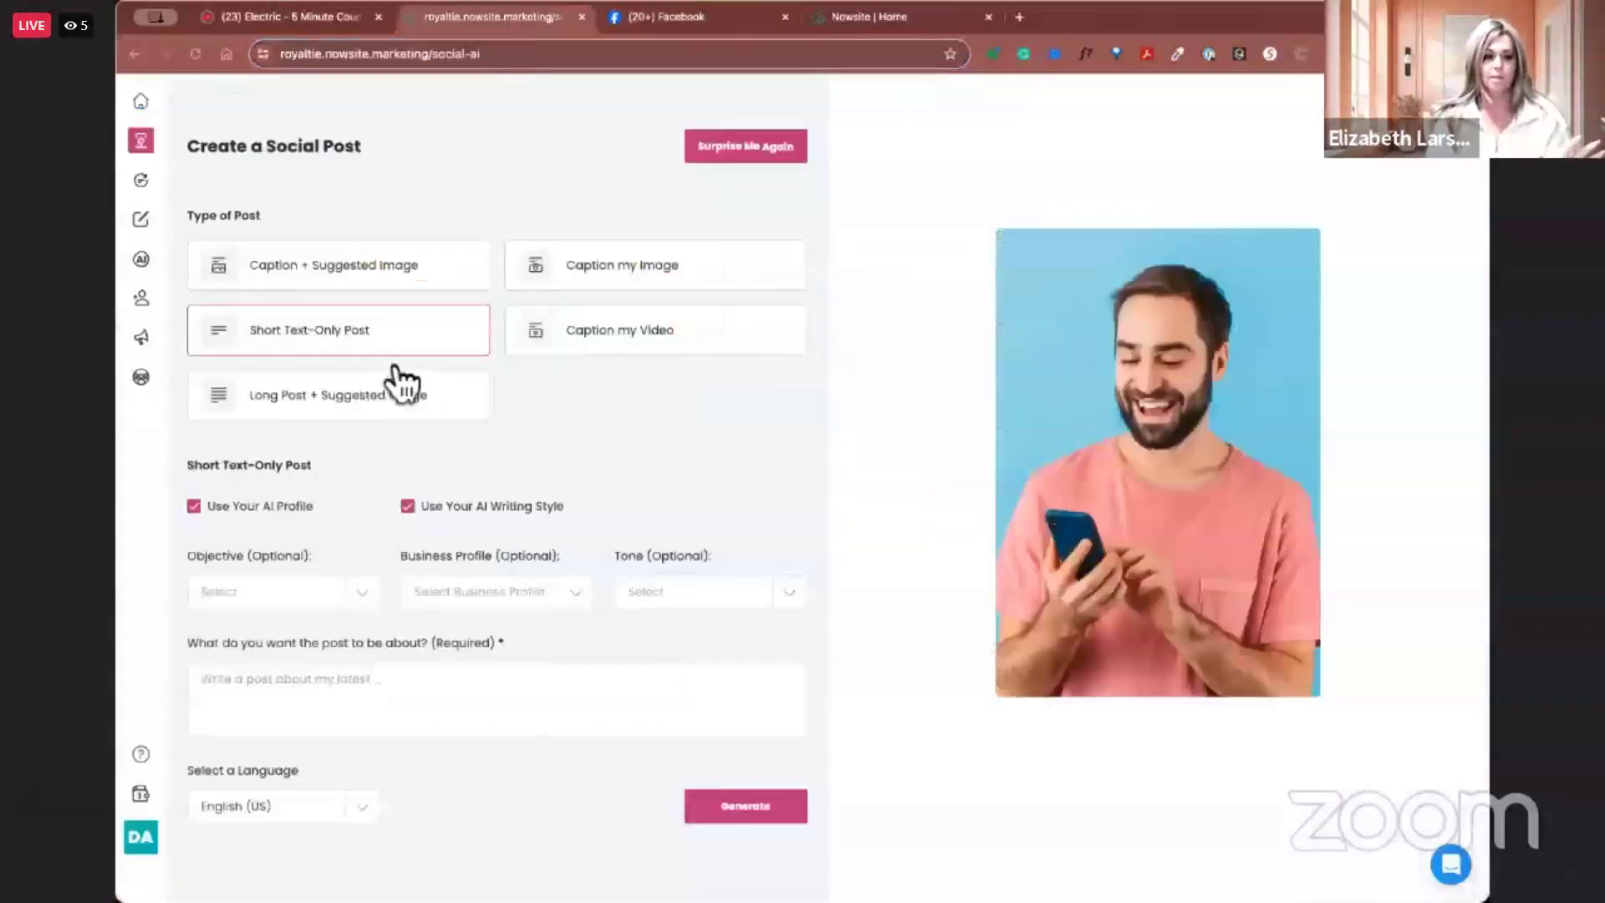
click(356, 416)
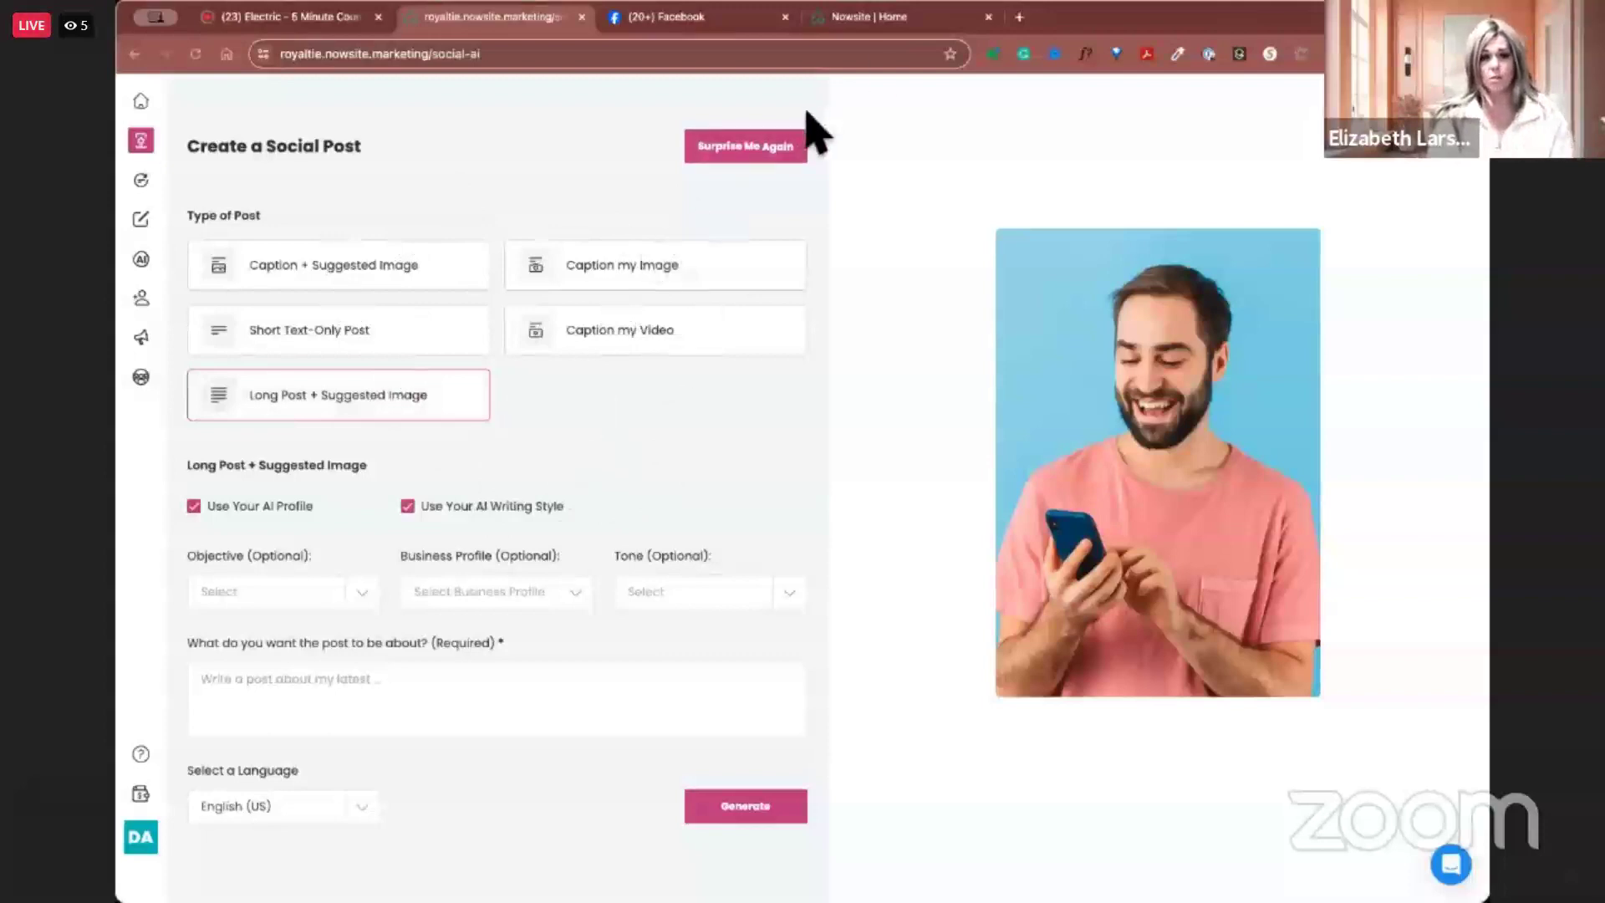
click(912, 23)
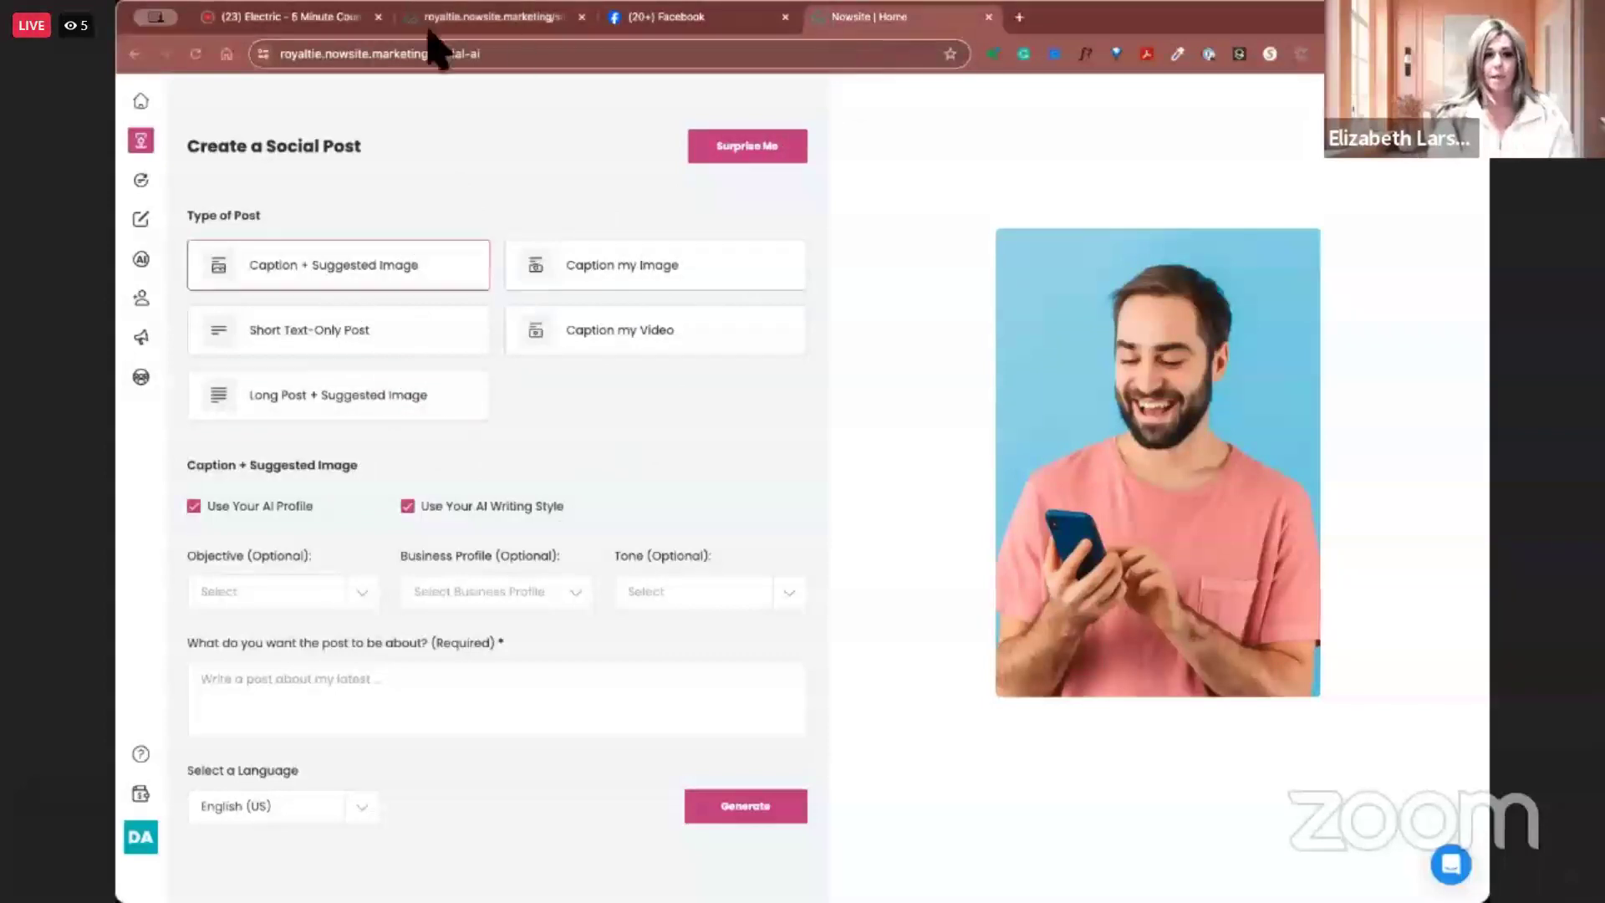
click(452, 17)
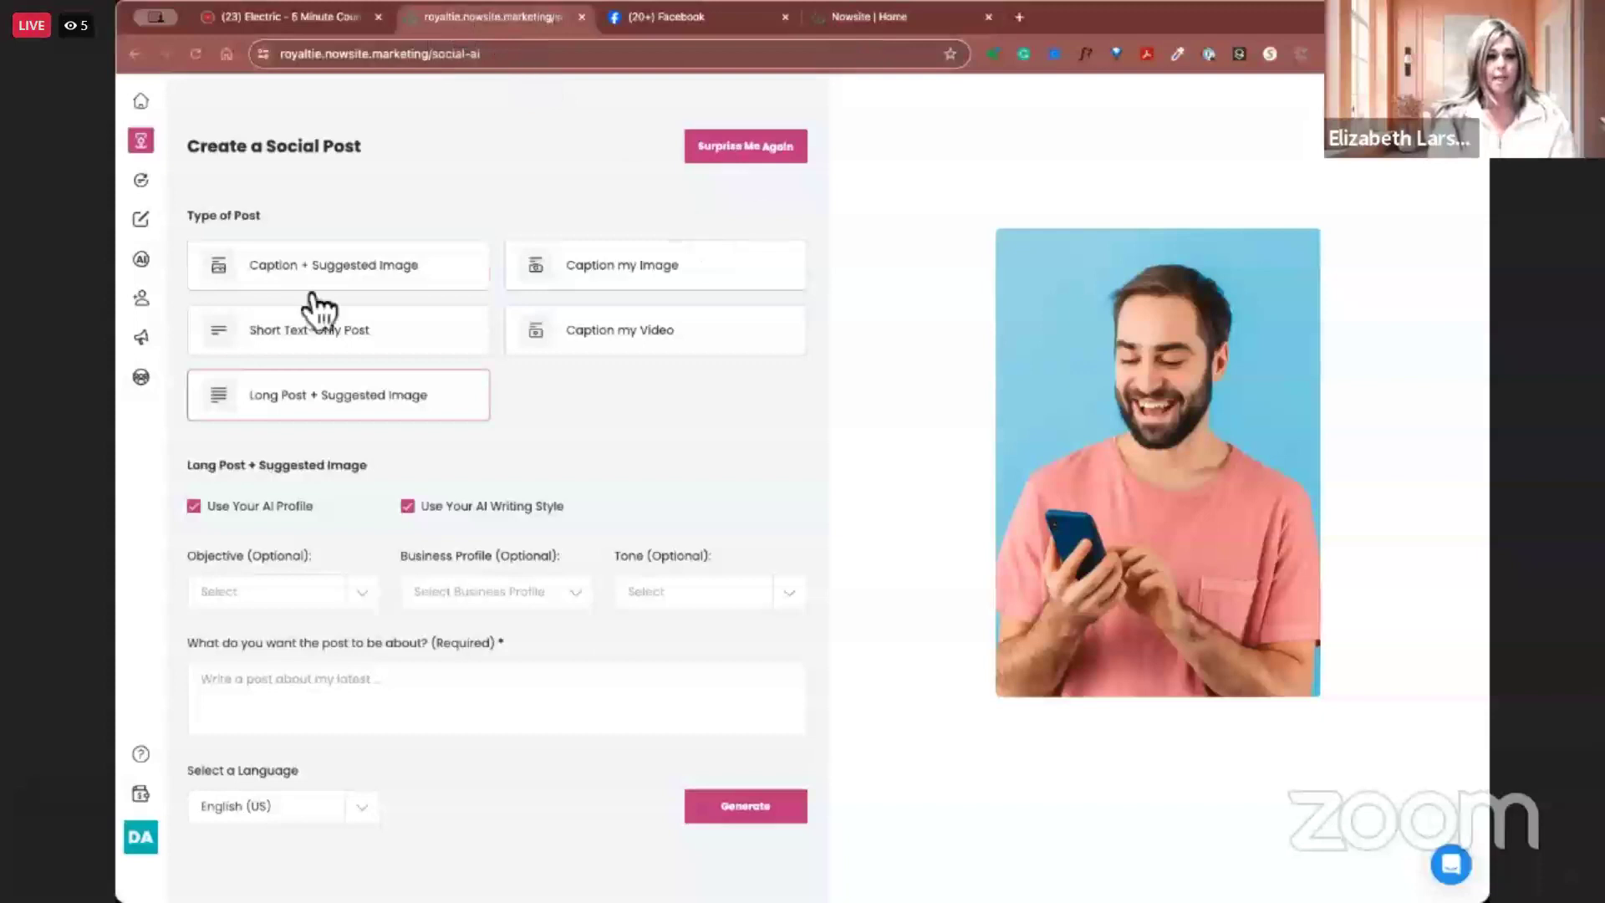
Generate another surprise post with Nowsite and preview its X, LinkedIn, Instagram and Facebook versions
click(753, 163)
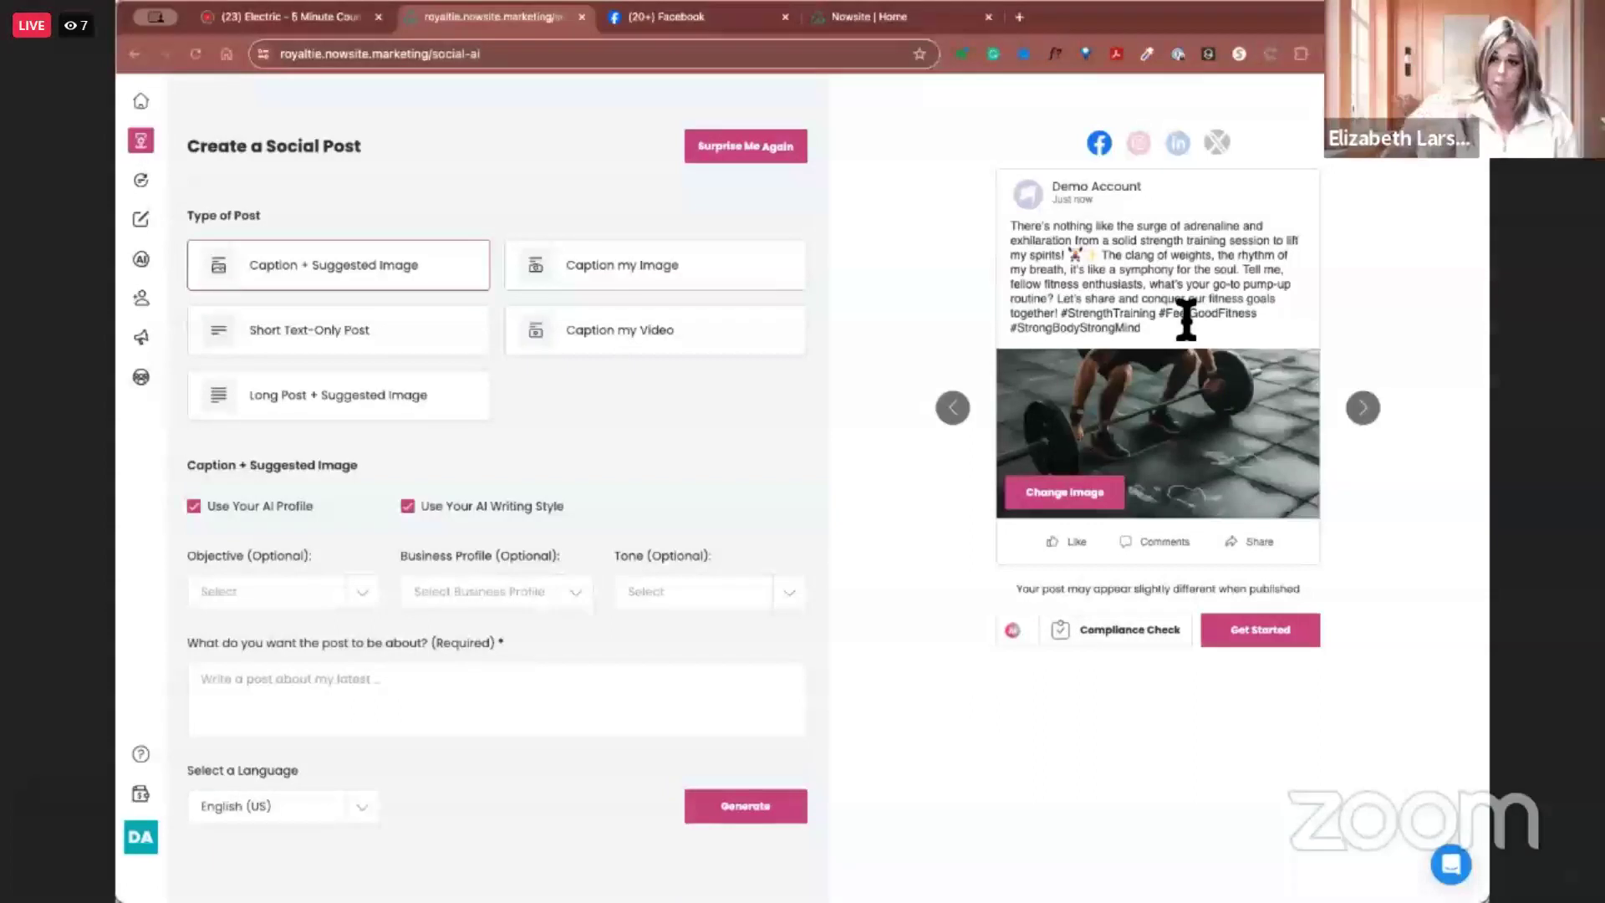
click(1217, 142)
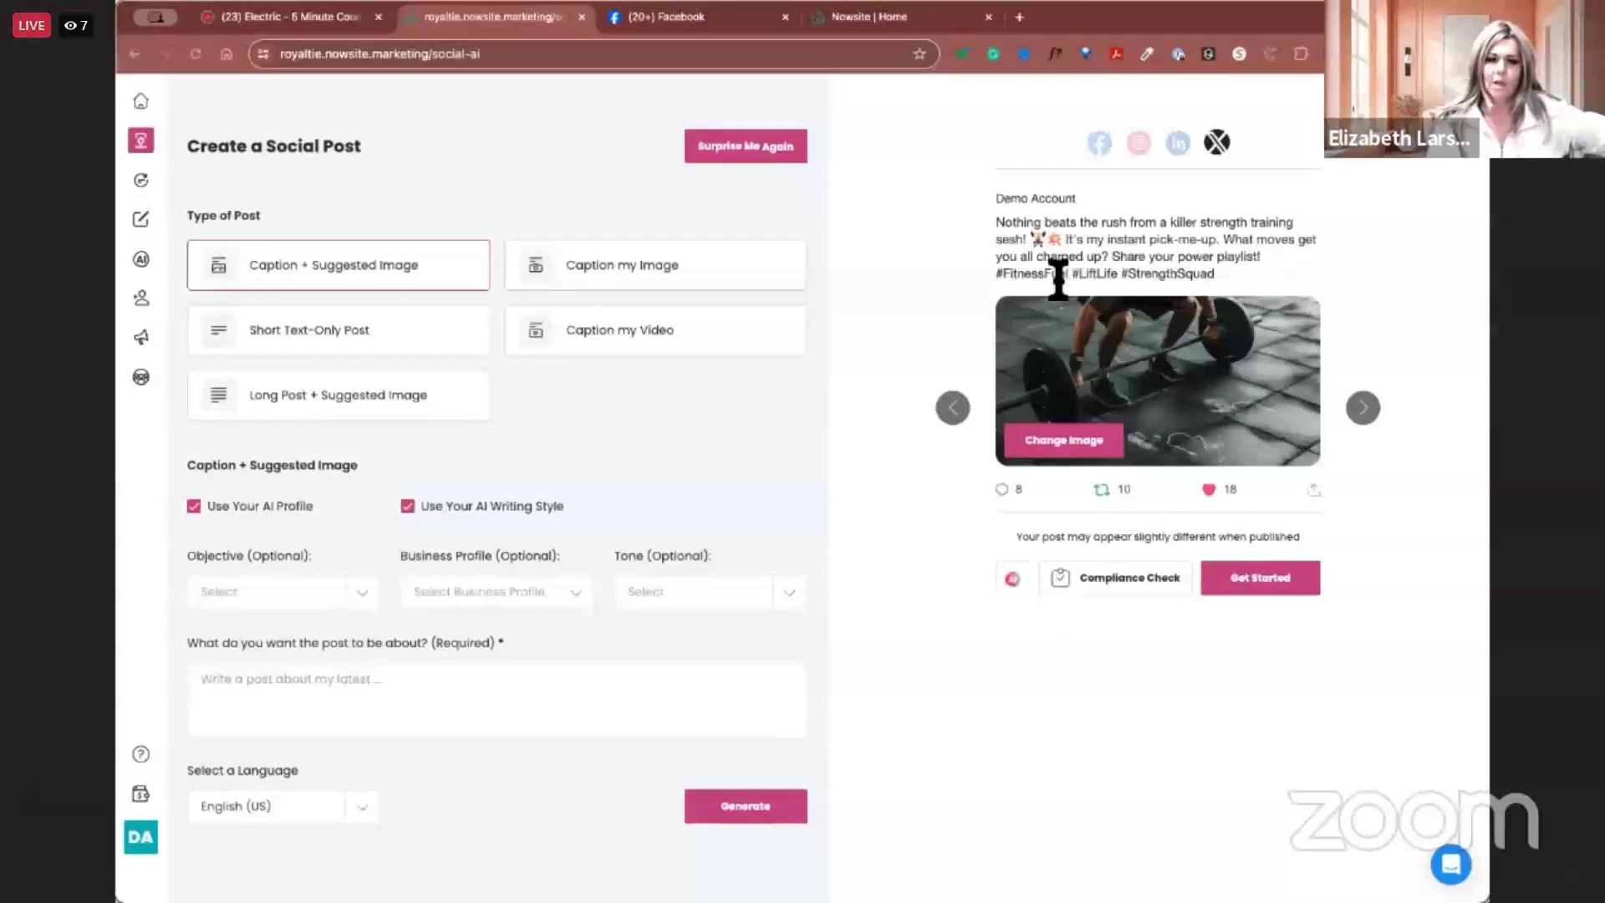
click(1175, 147)
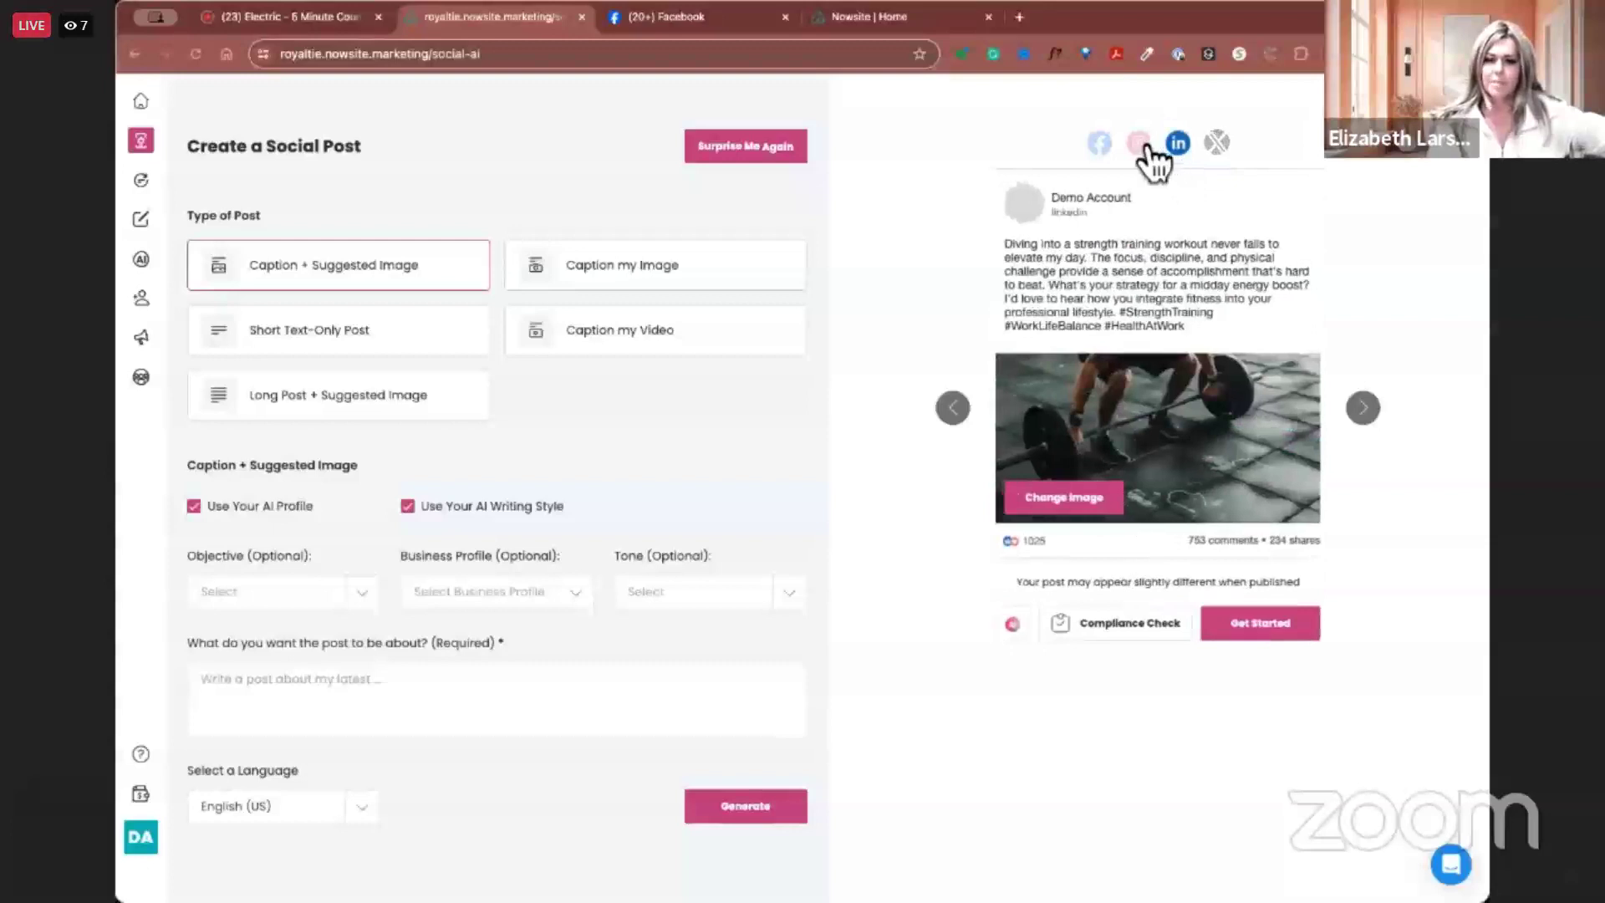
click(1141, 147)
click(1108, 150)
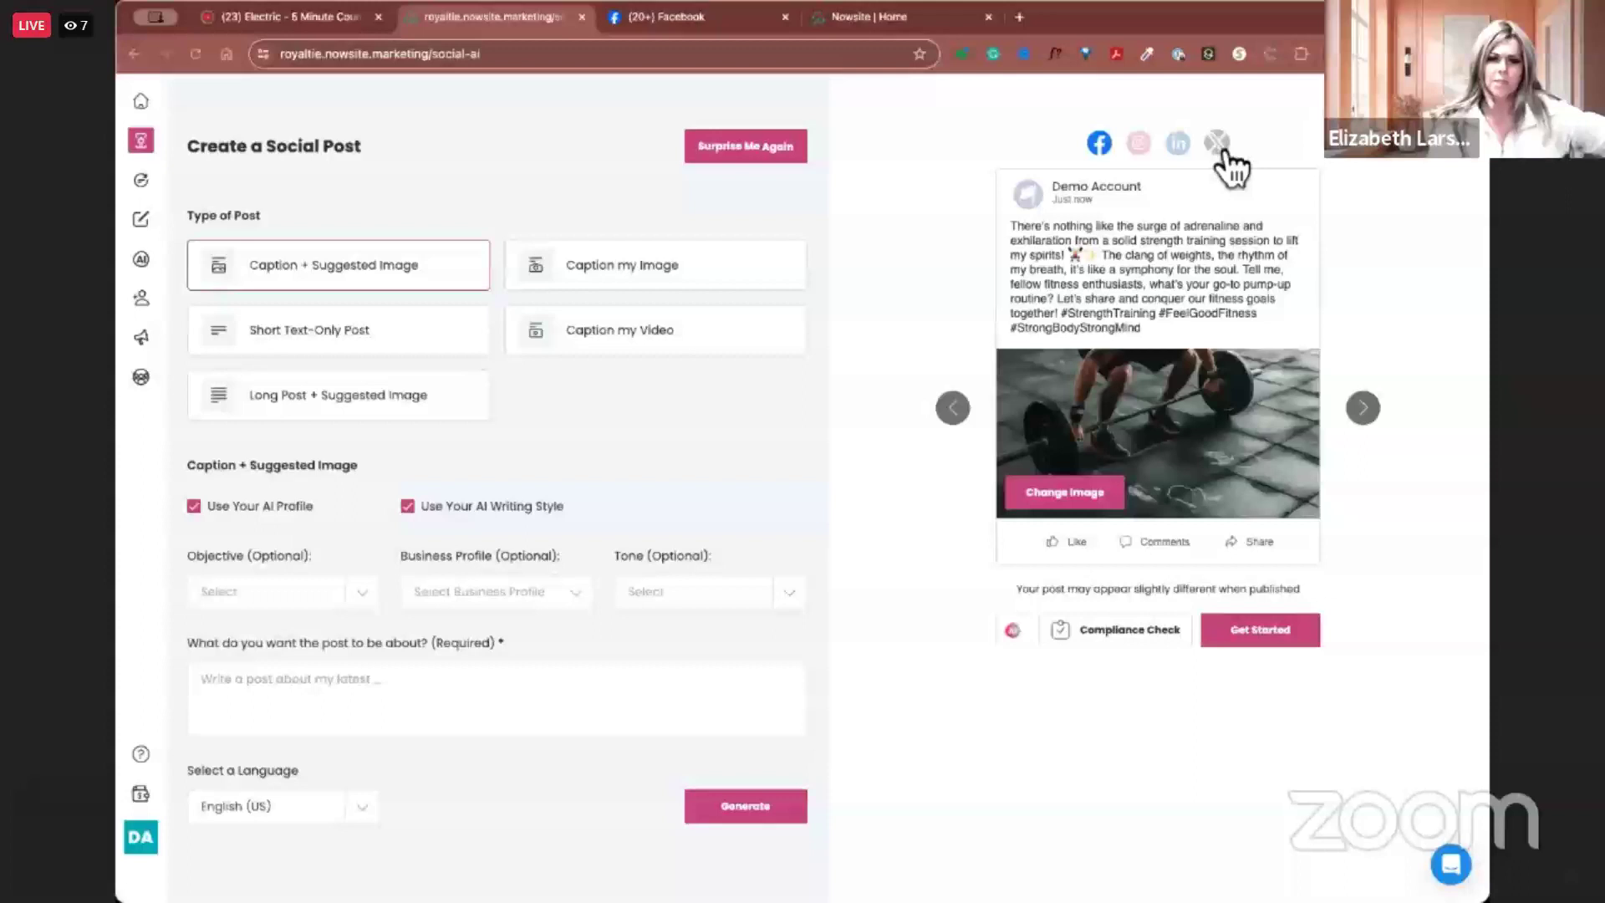
Copy the generated post's X version text, download its image and continue to the X home page
click(1220, 149)
click(1236, 590)
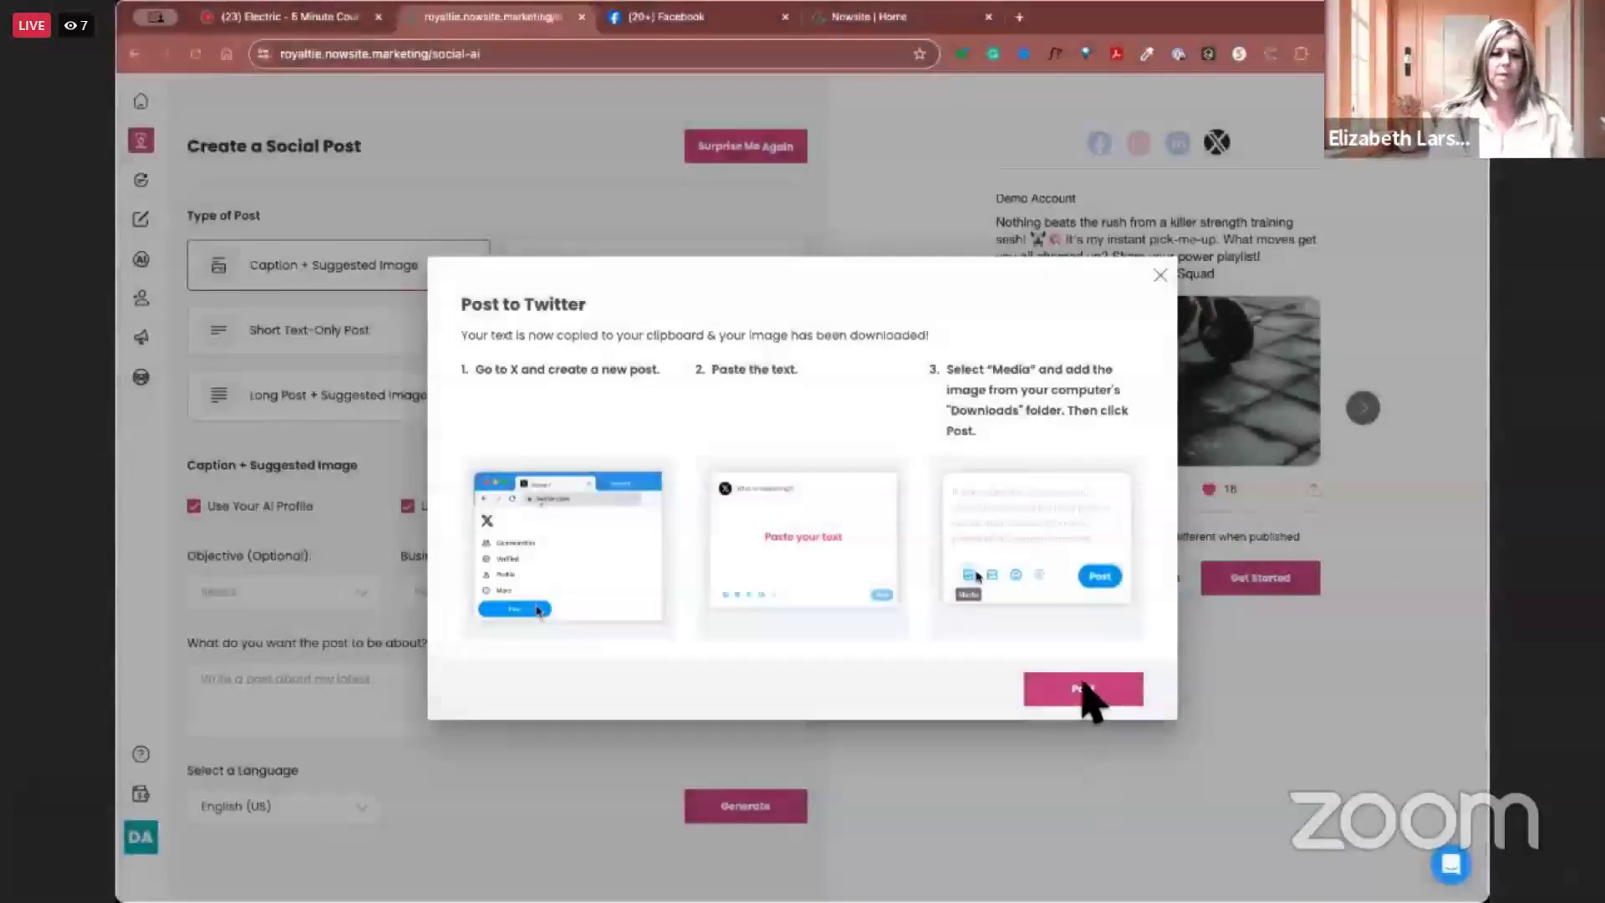
click(1084, 688)
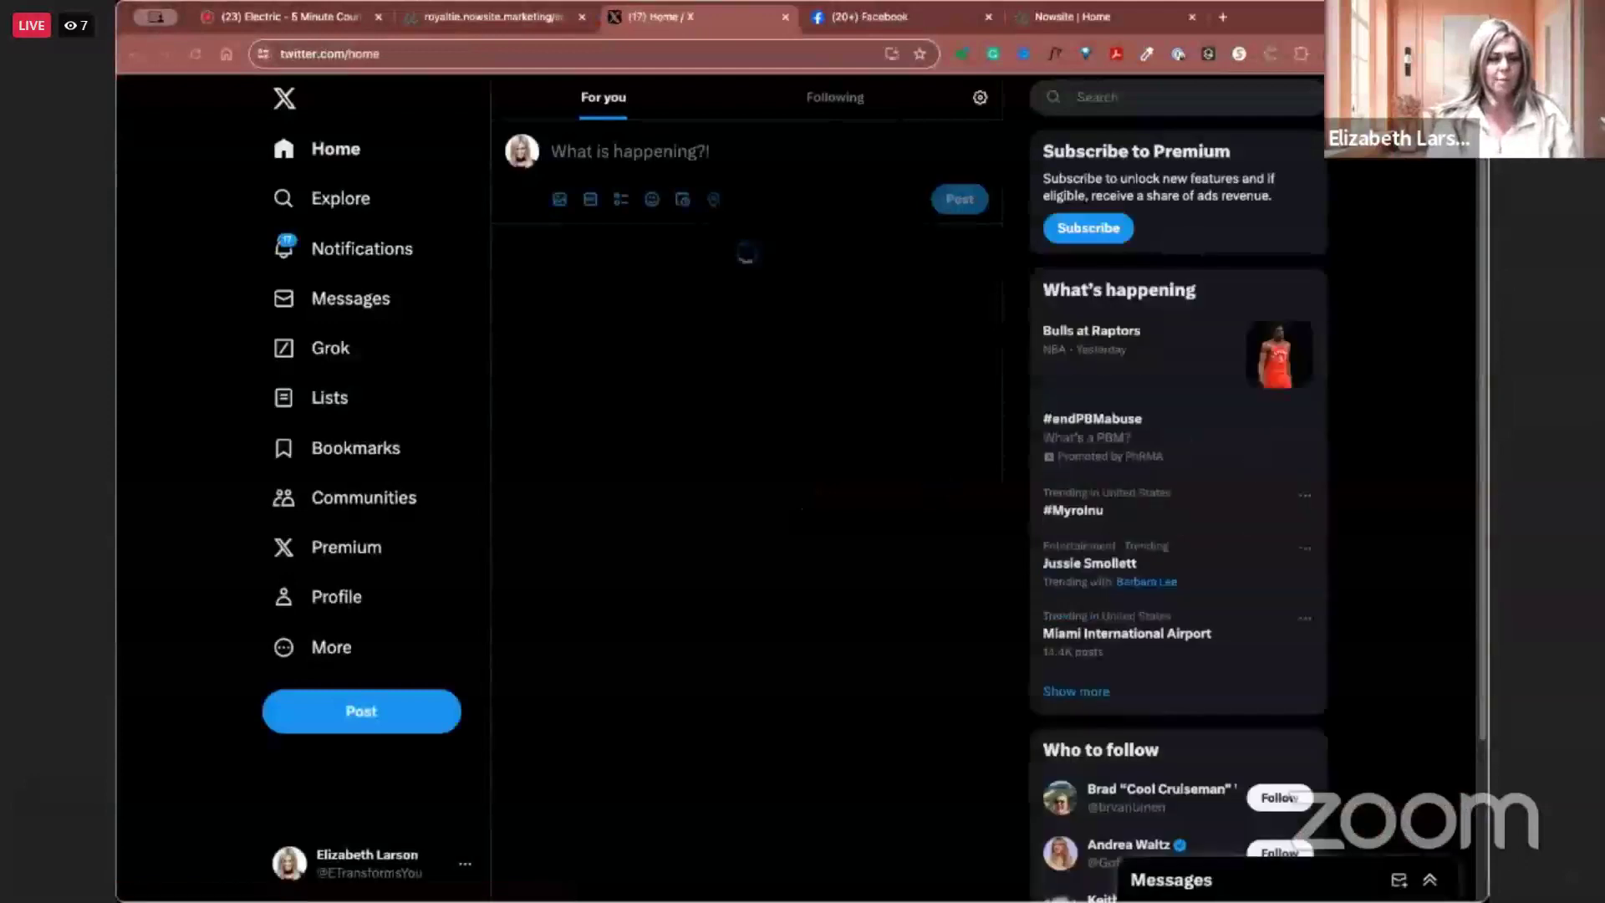
Compose a new X post with the copied strength training text and attach the downloaded barbell image
click(604, 151)
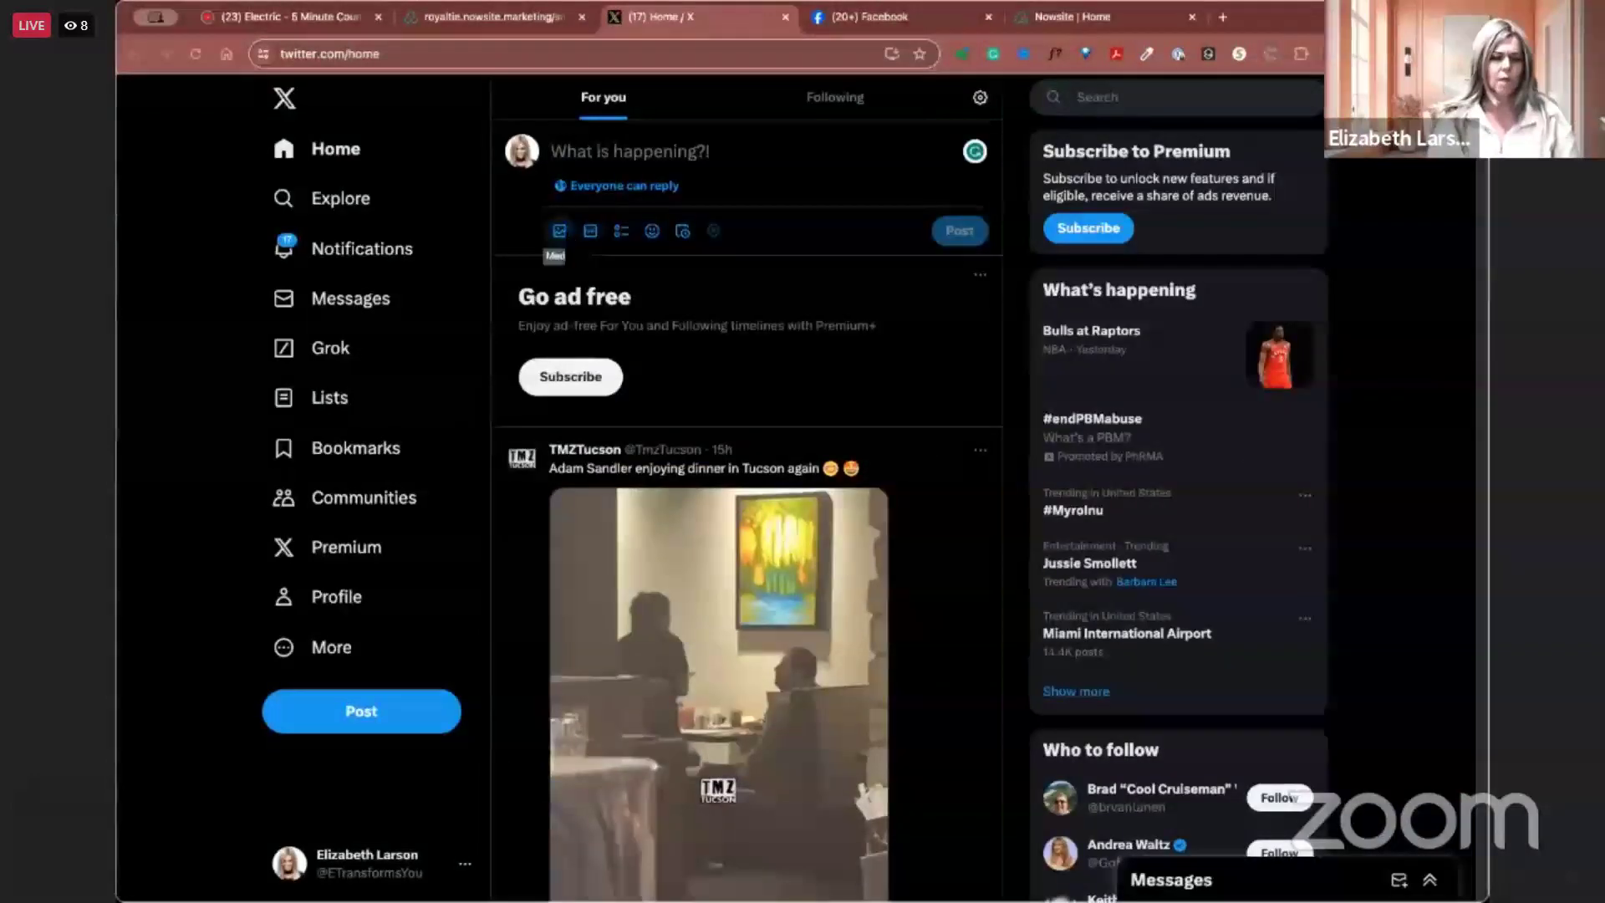
click(559, 231)
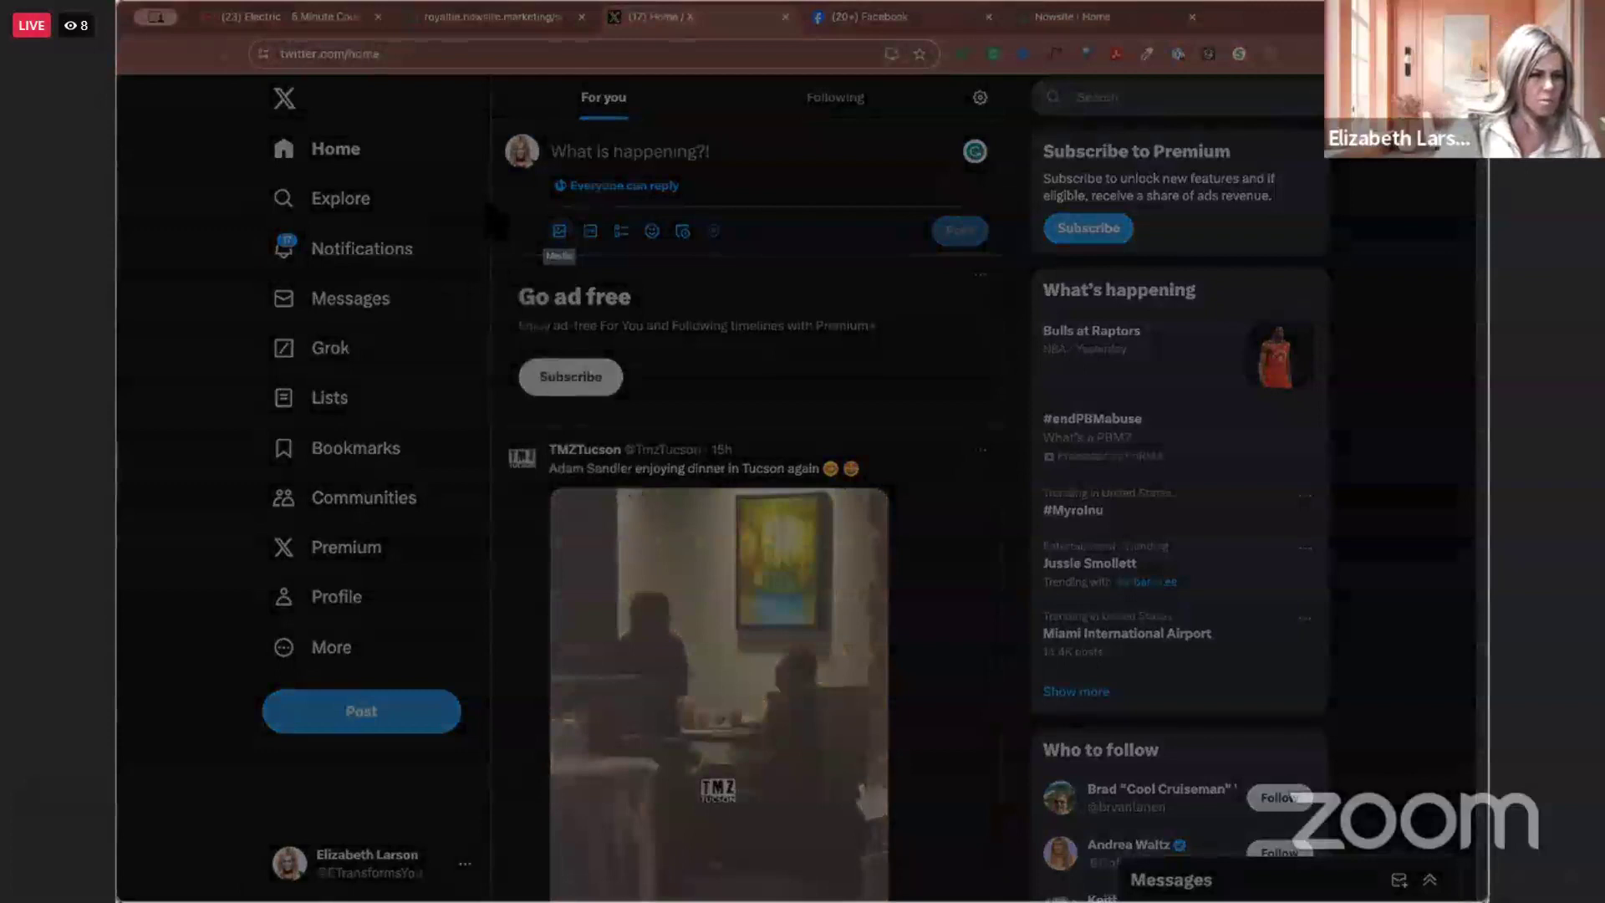
click(1350, 891)
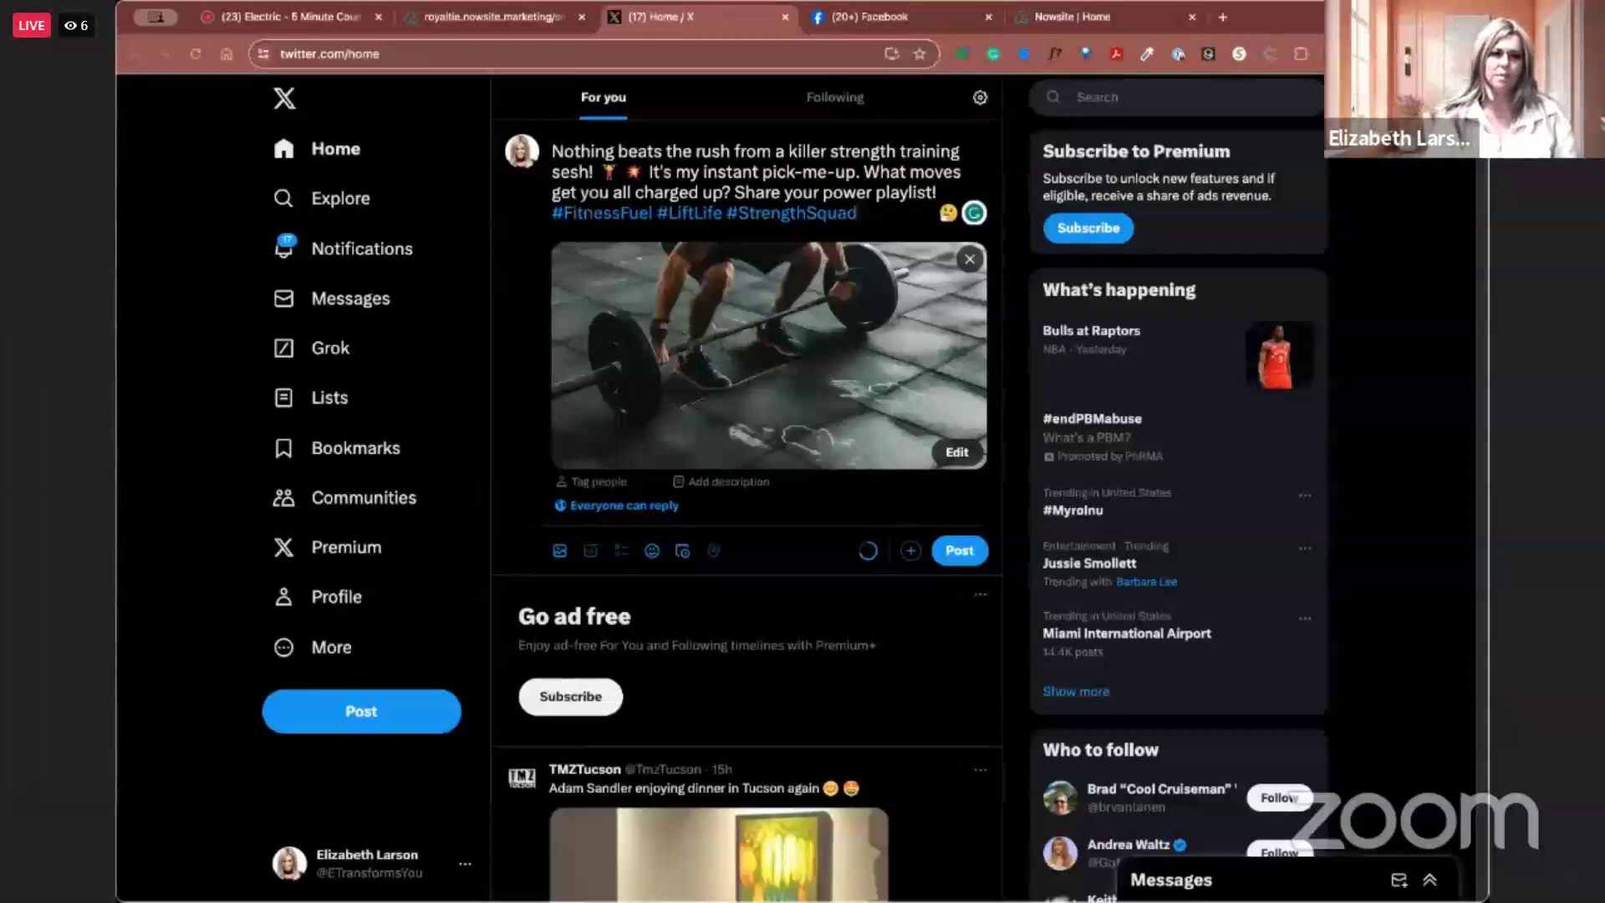
Check the generated X version in Nowsite, return to the X draft and publish the strength training post
click(537, 18)
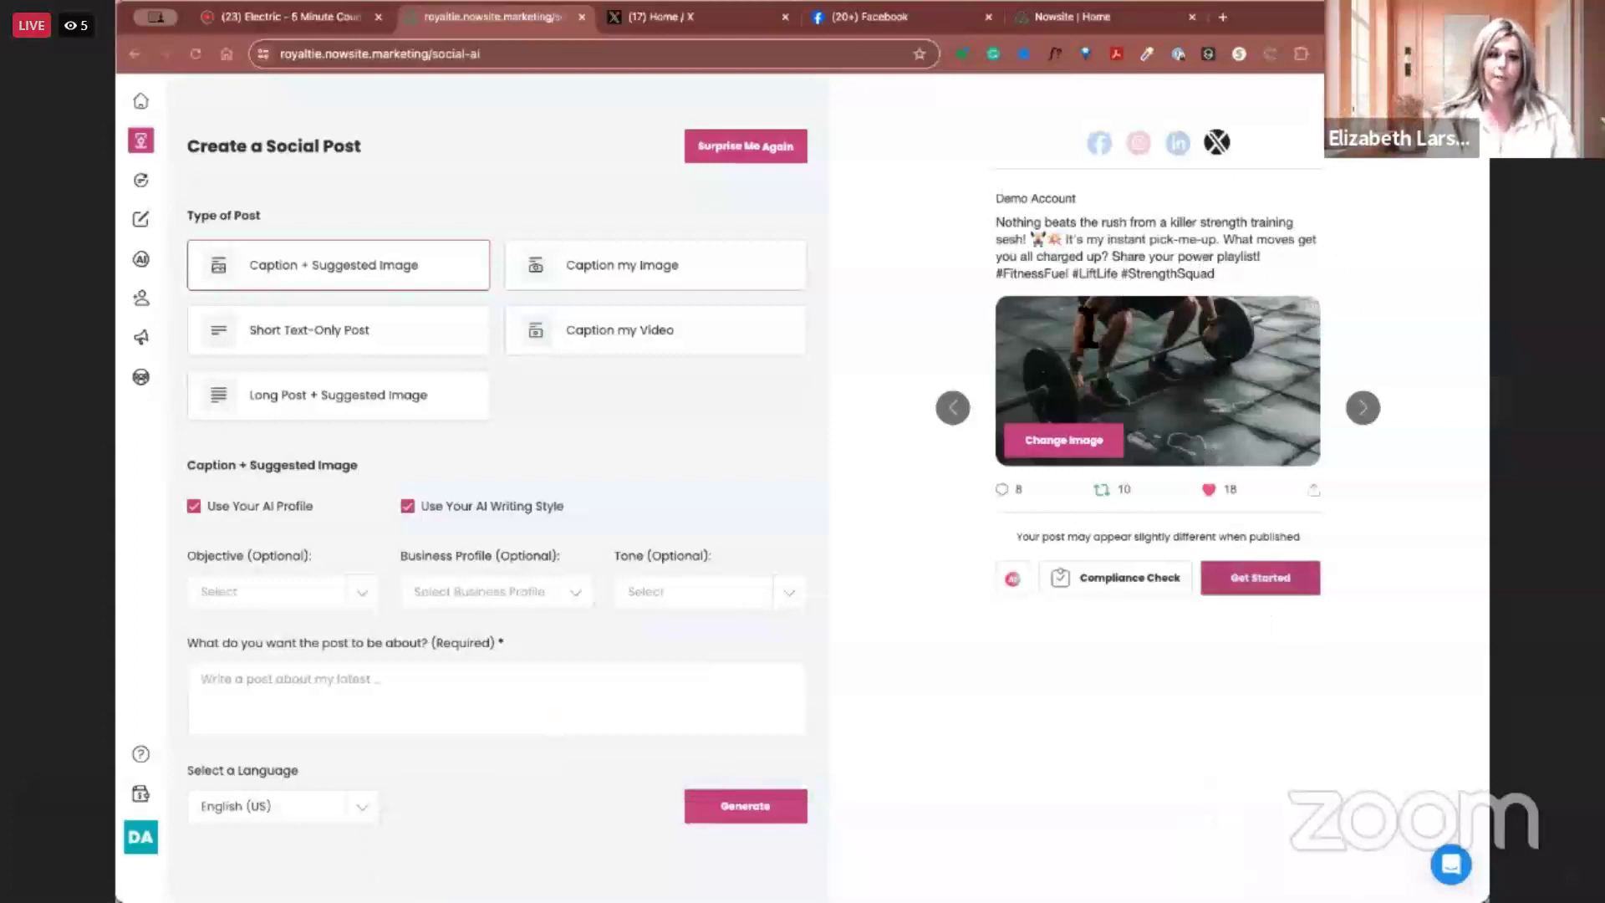
click(728, 15)
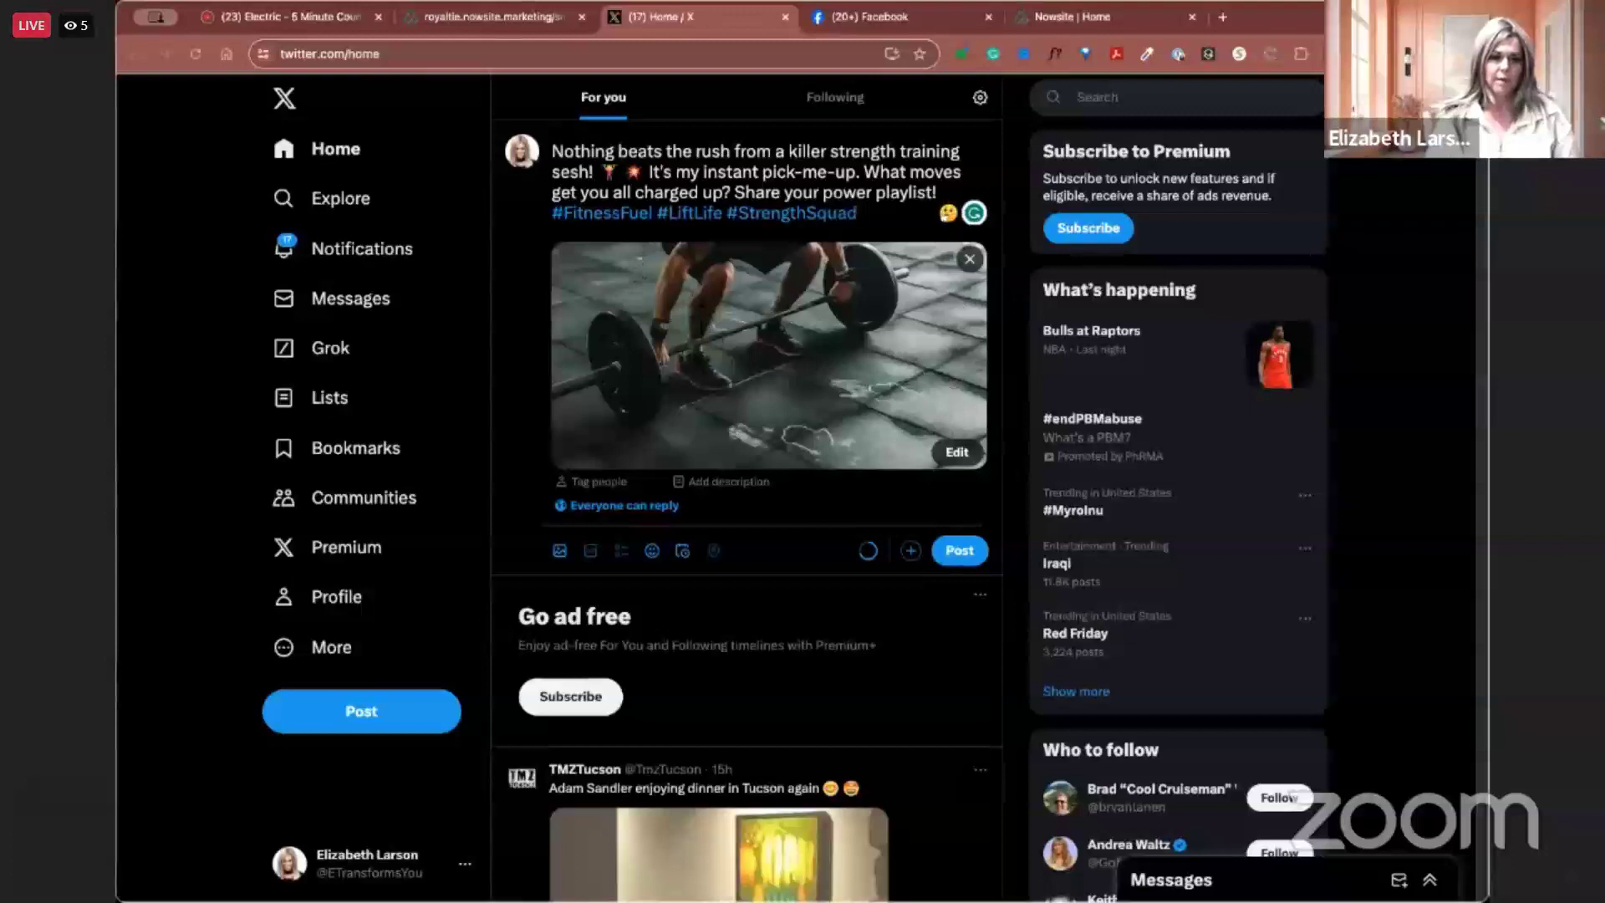
click(961, 551)
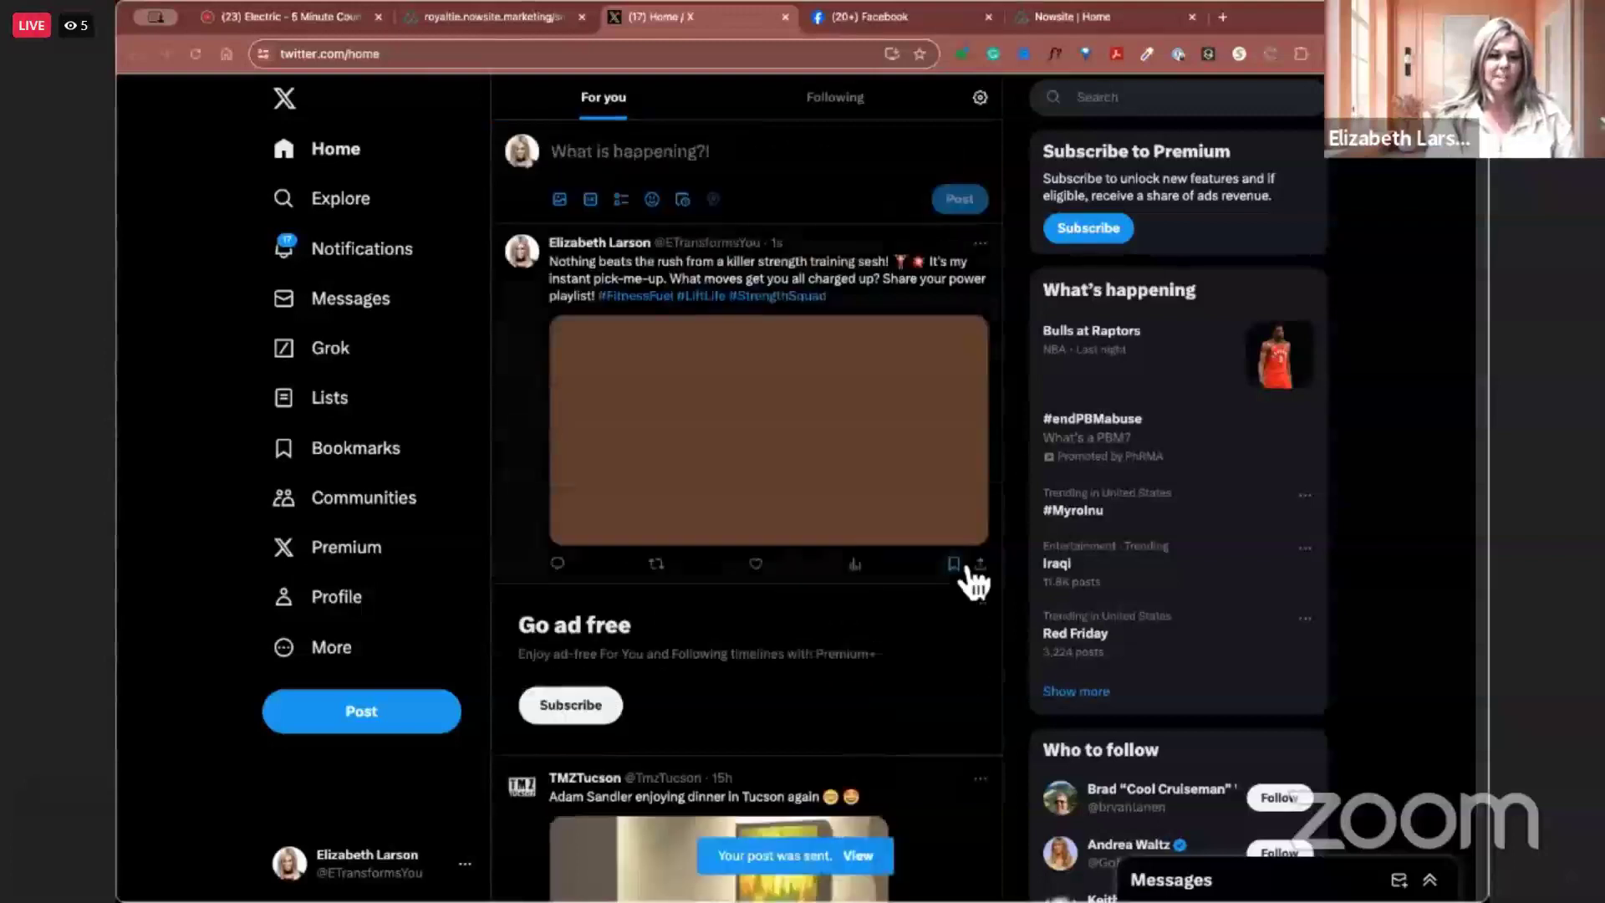